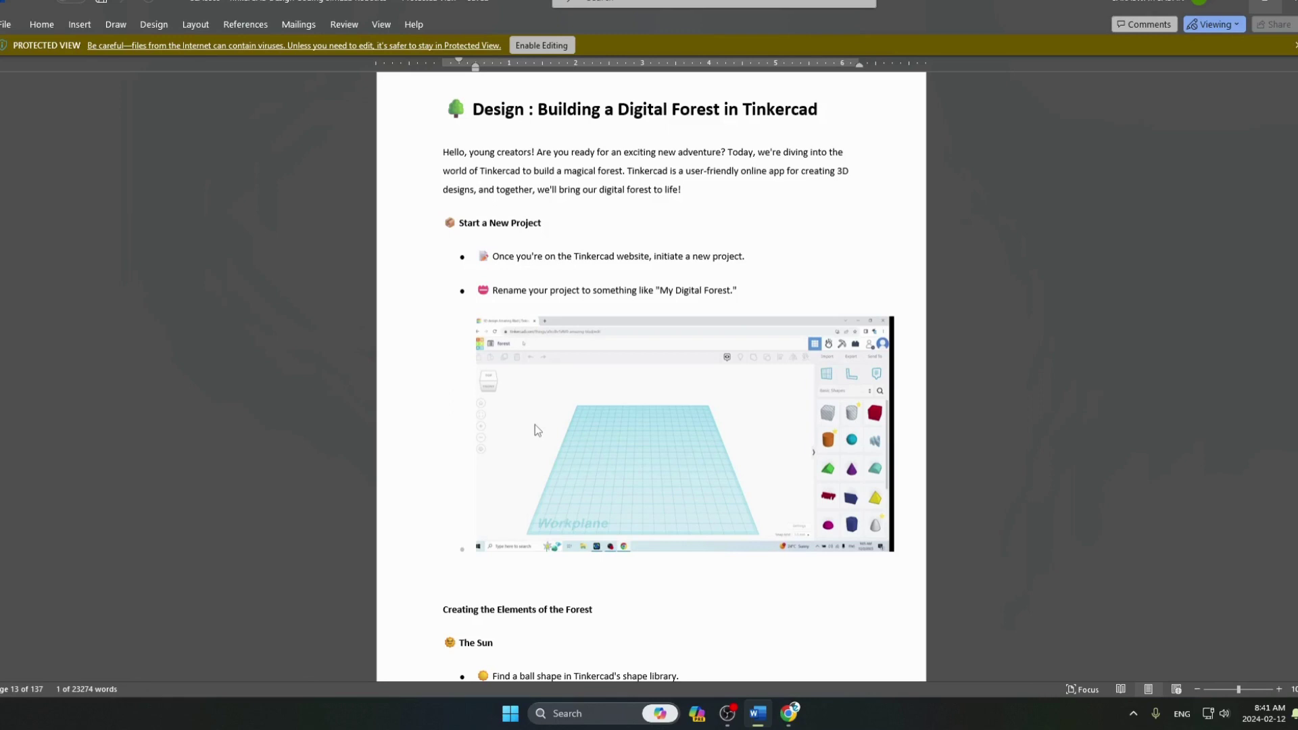
Switch to Tinkercad and create a new 3D design from the designs dashboard.
key(alt+Tab)
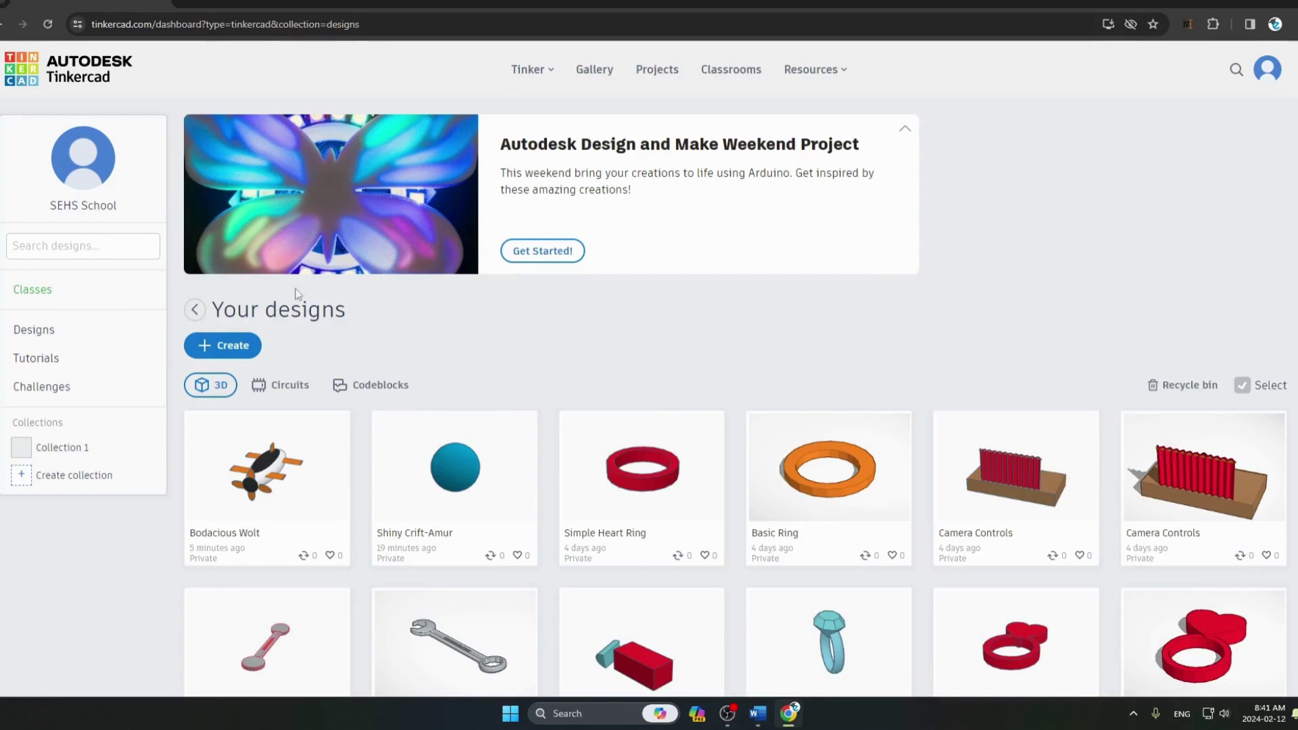
click(225, 347)
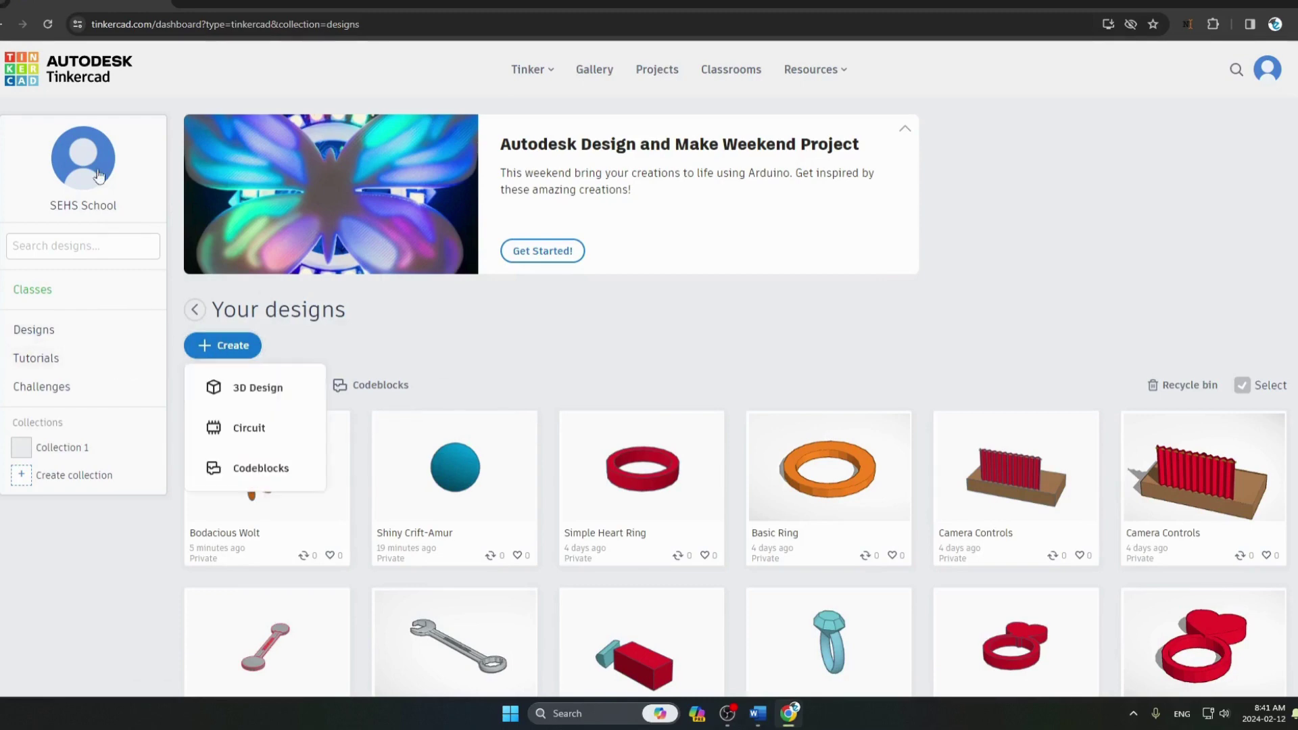
click(275, 402)
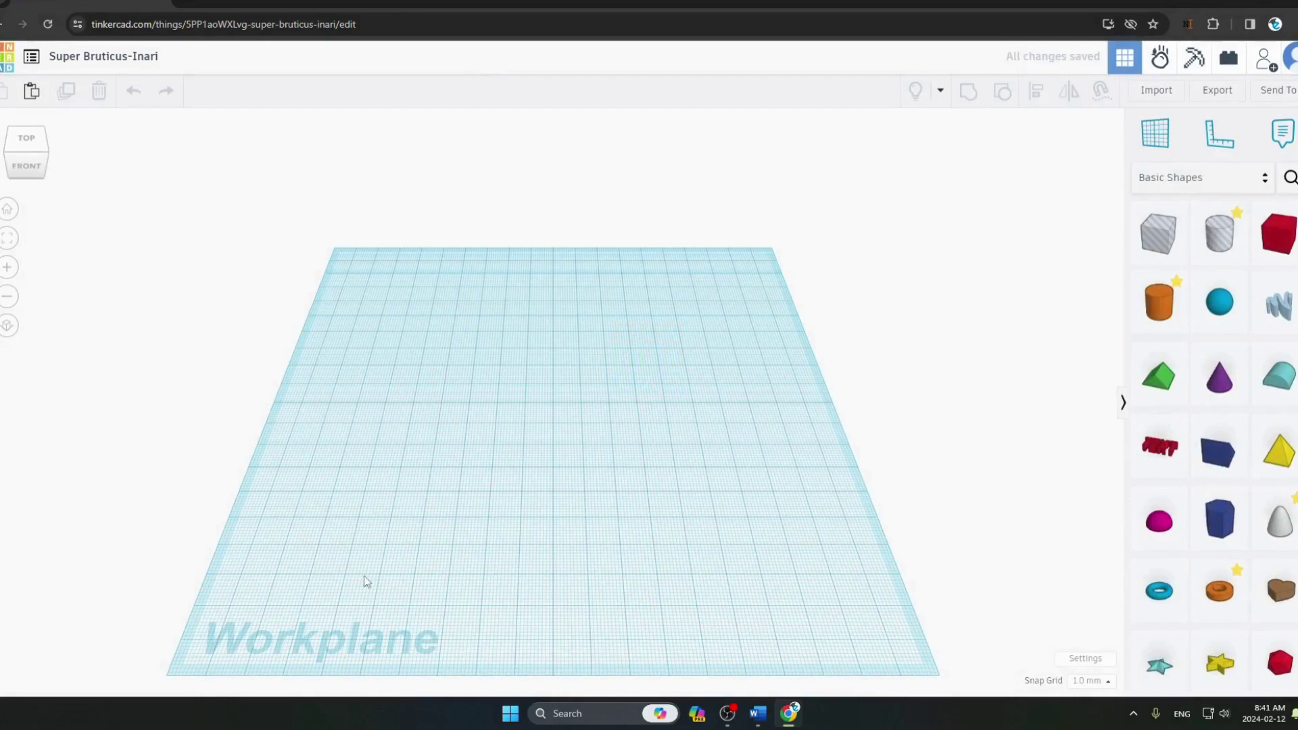
Check the suggested project name in the Word guide and rename the Tinkercad design "my digital forest".
key(alt+Tab)
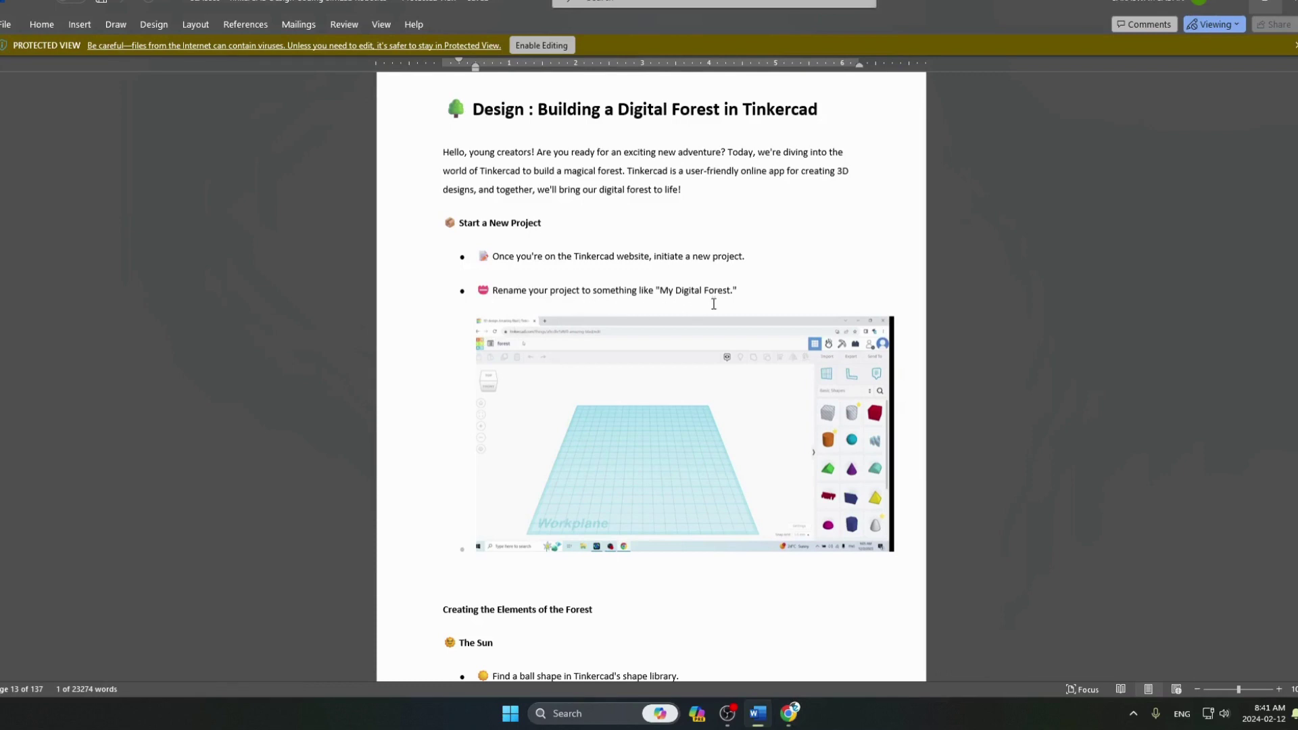
key(alt+Tab)
click(146, 57)
key(BackSpace)
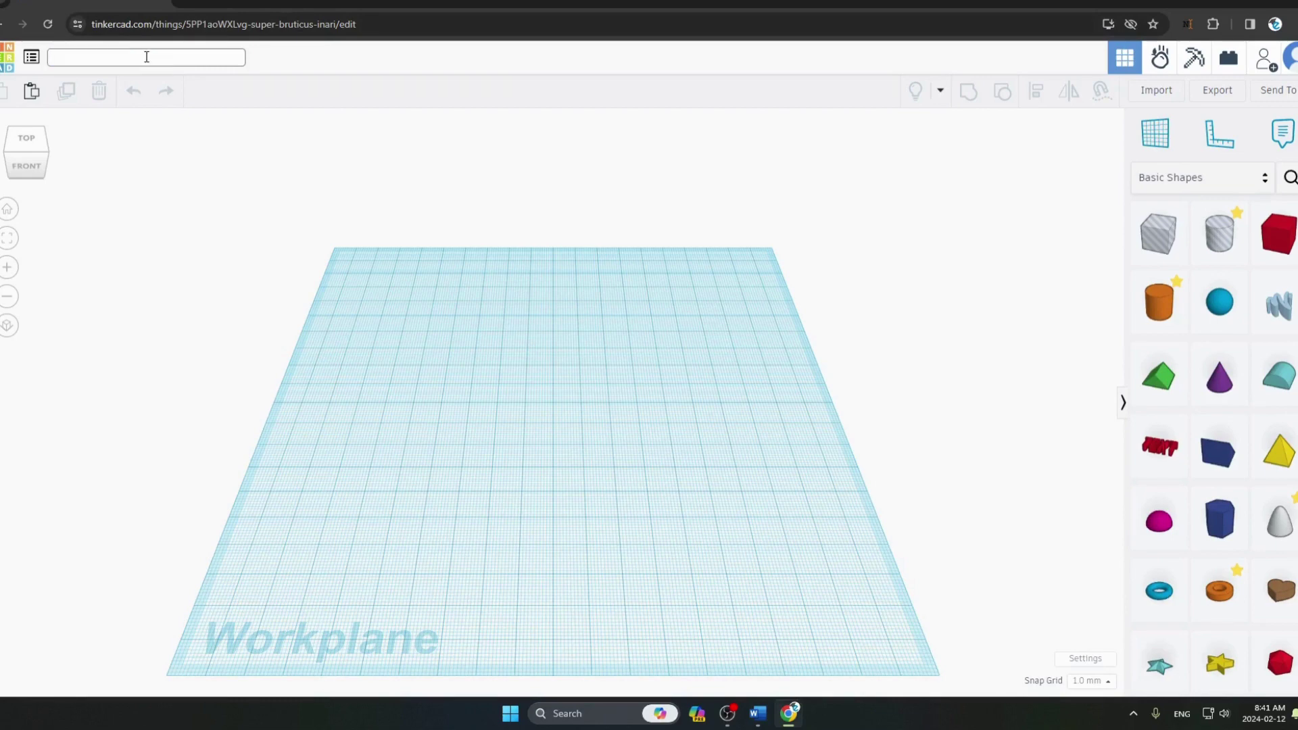
text(myu)
text(gital forest)
key(Return)
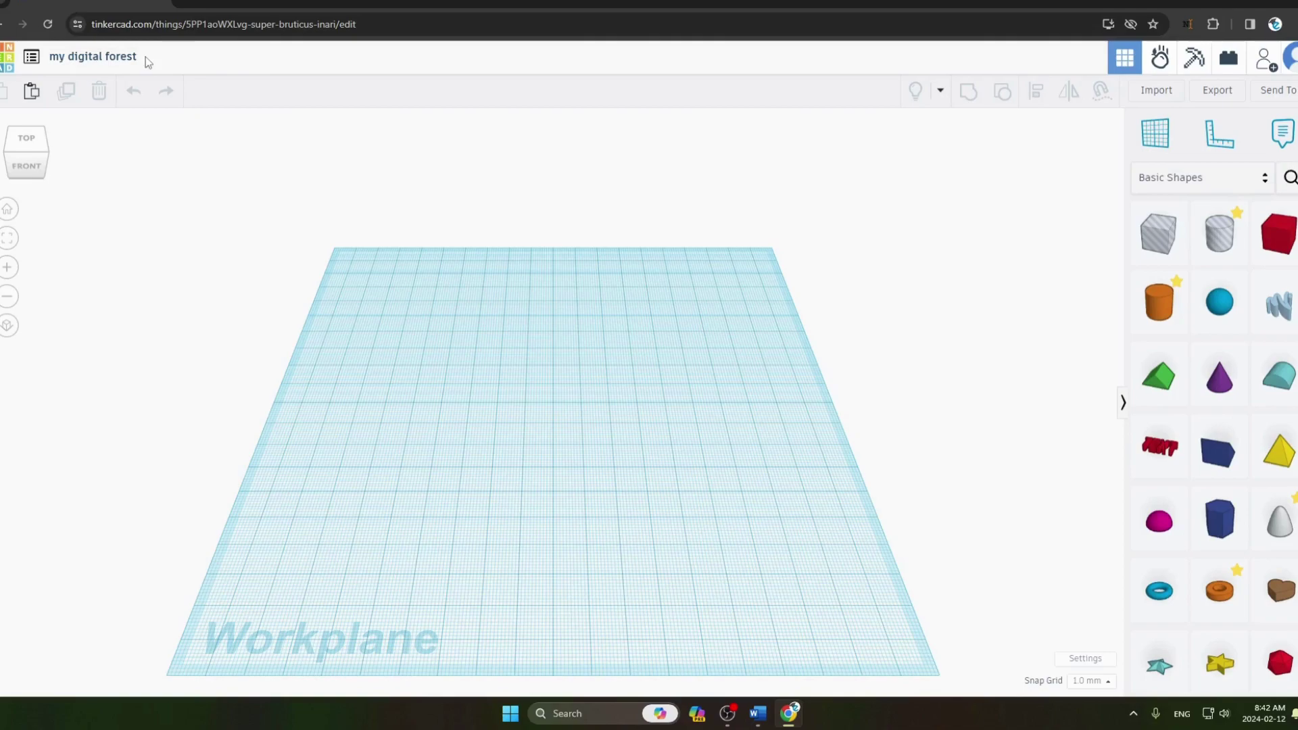
Read the sun instructions in the Word guide and place a sphere near the workplane's back-left corner in Tinkercad.
key(alt+Tab)
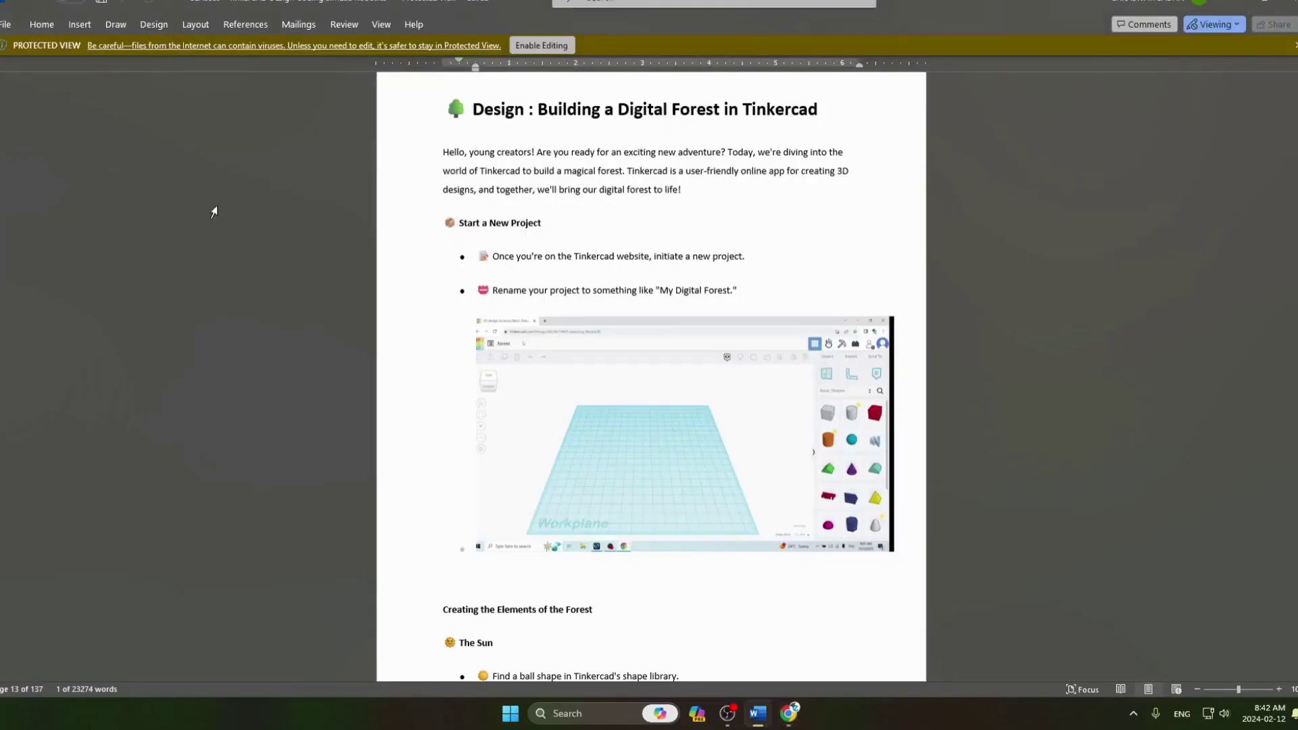
scroll(650, 321, down, 4)
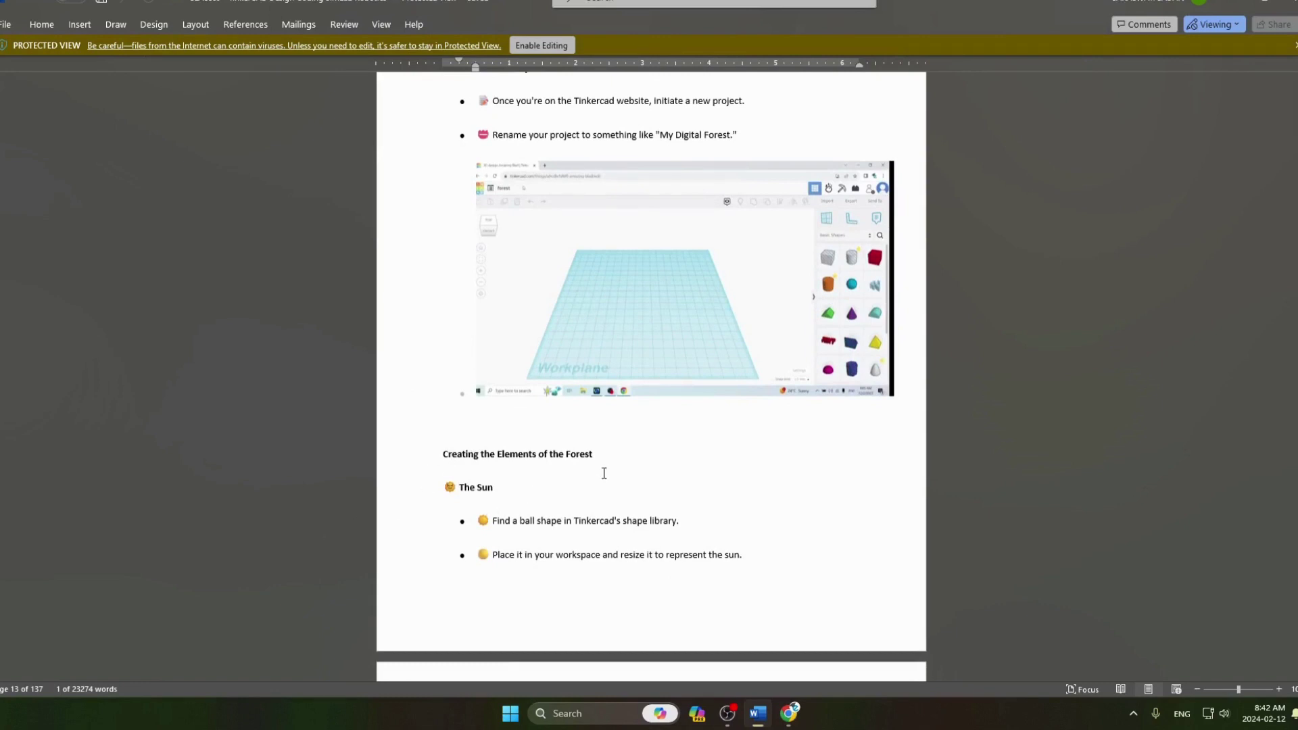
scroll(516, 511, down, 2)
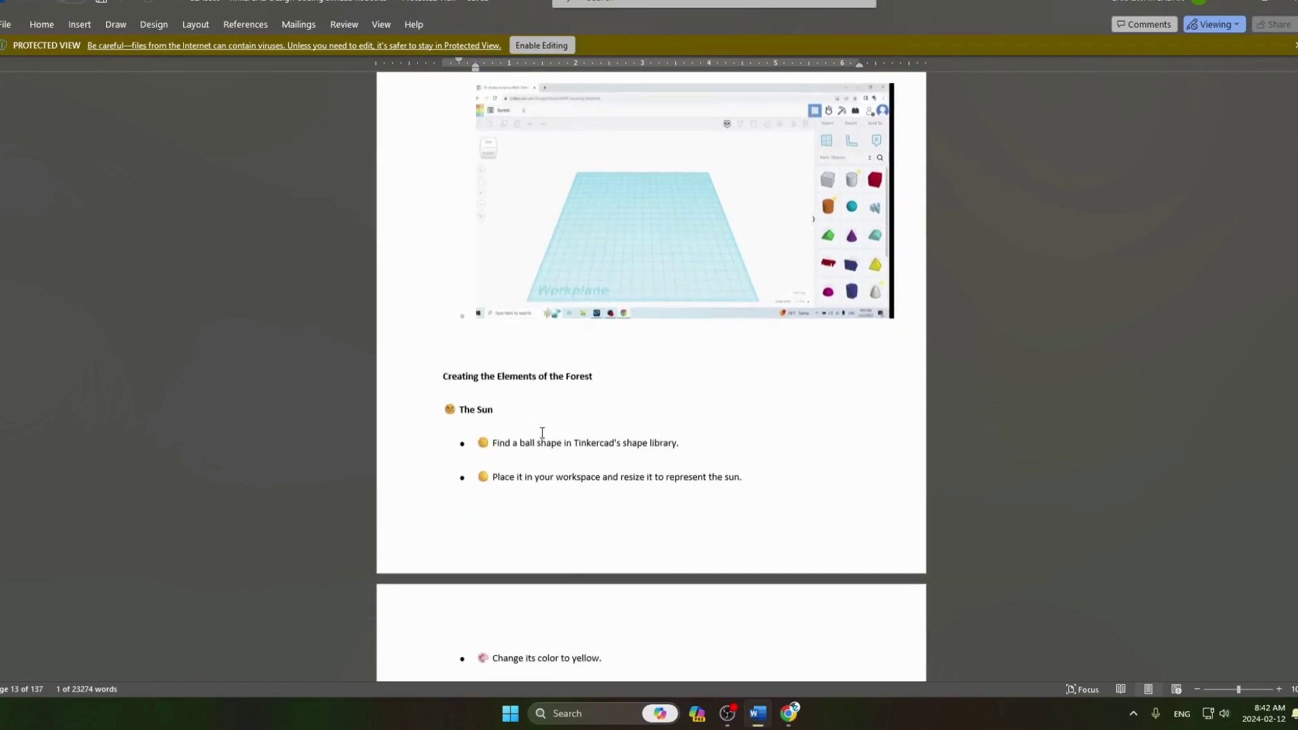
scroll(543, 433, down, 2)
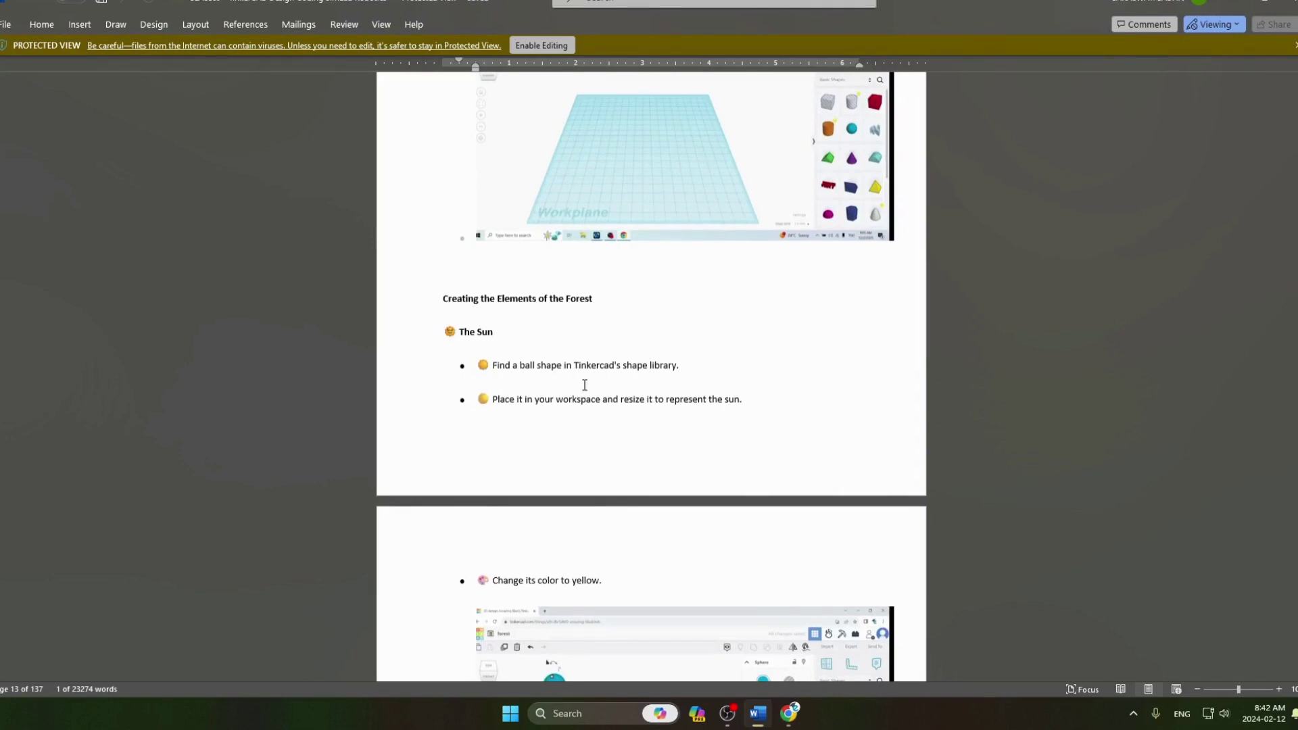
scroll(633, 385, up, 2)
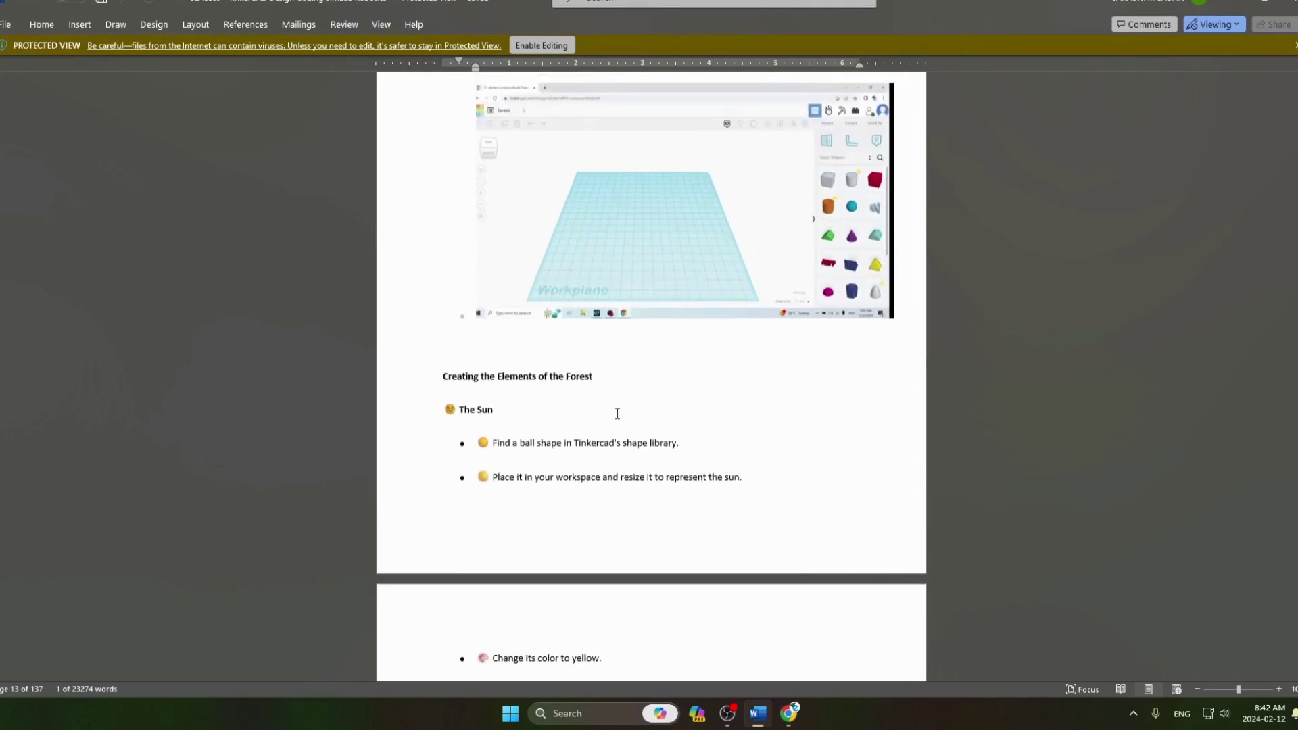
key(alt+Tab)
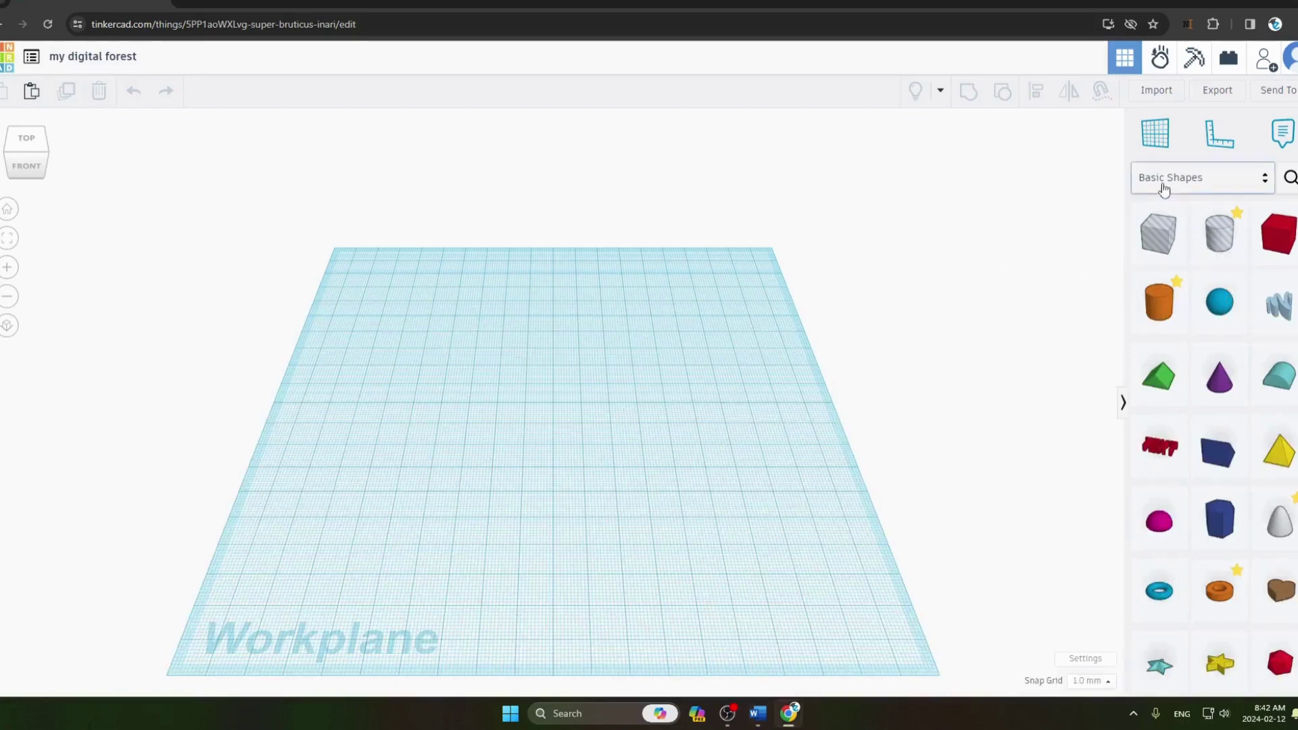
click(1225, 320)
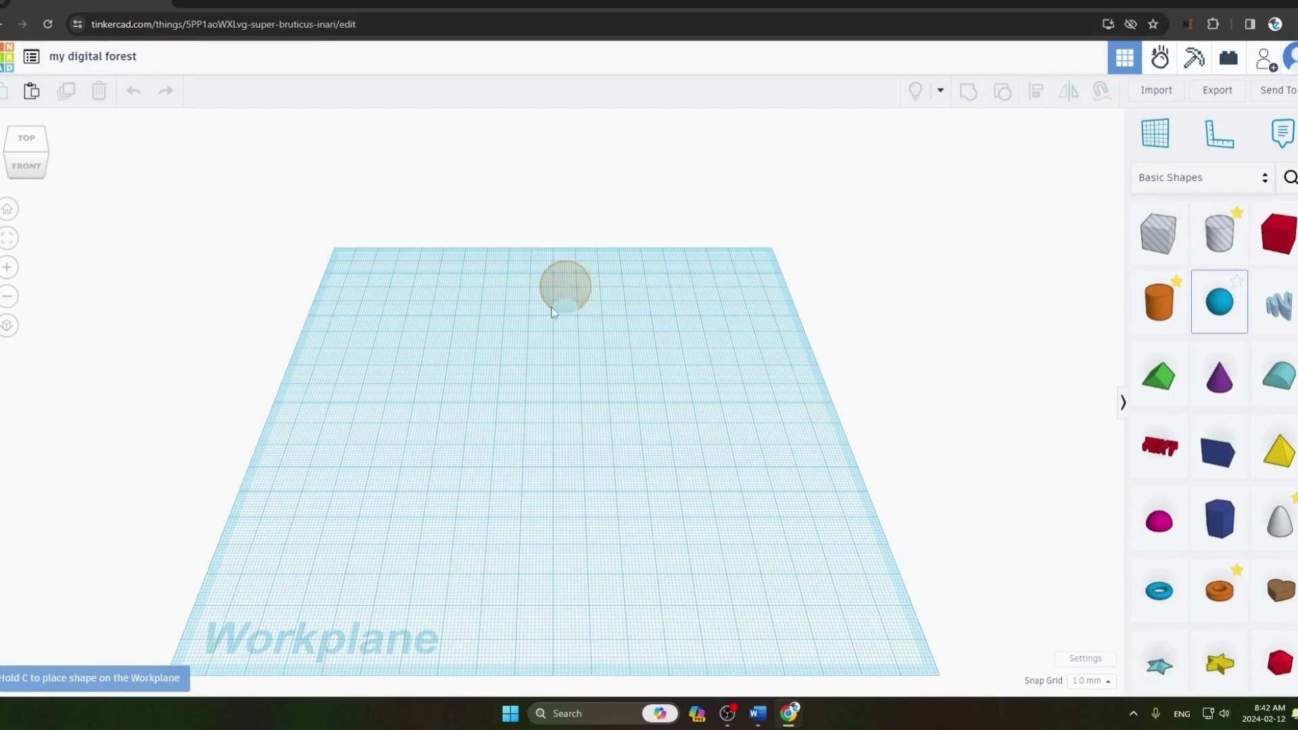
click(353, 343)
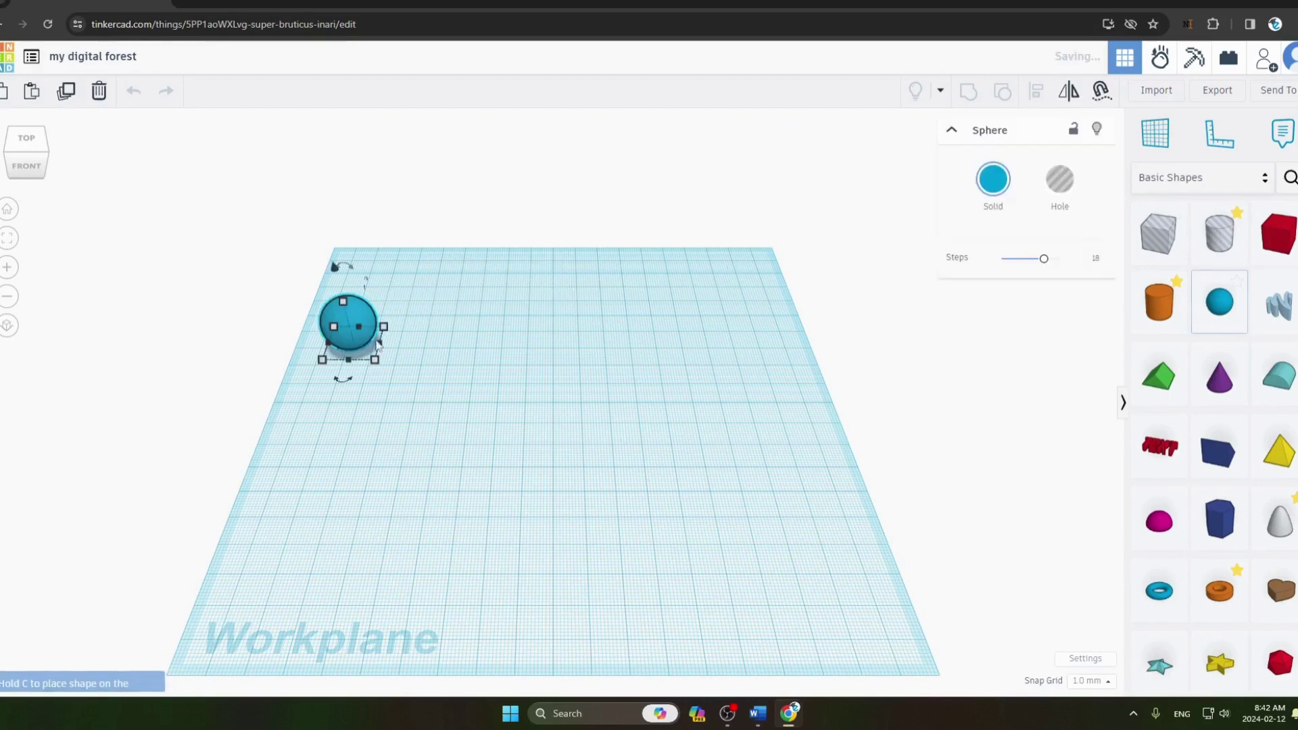
click(518, 326)
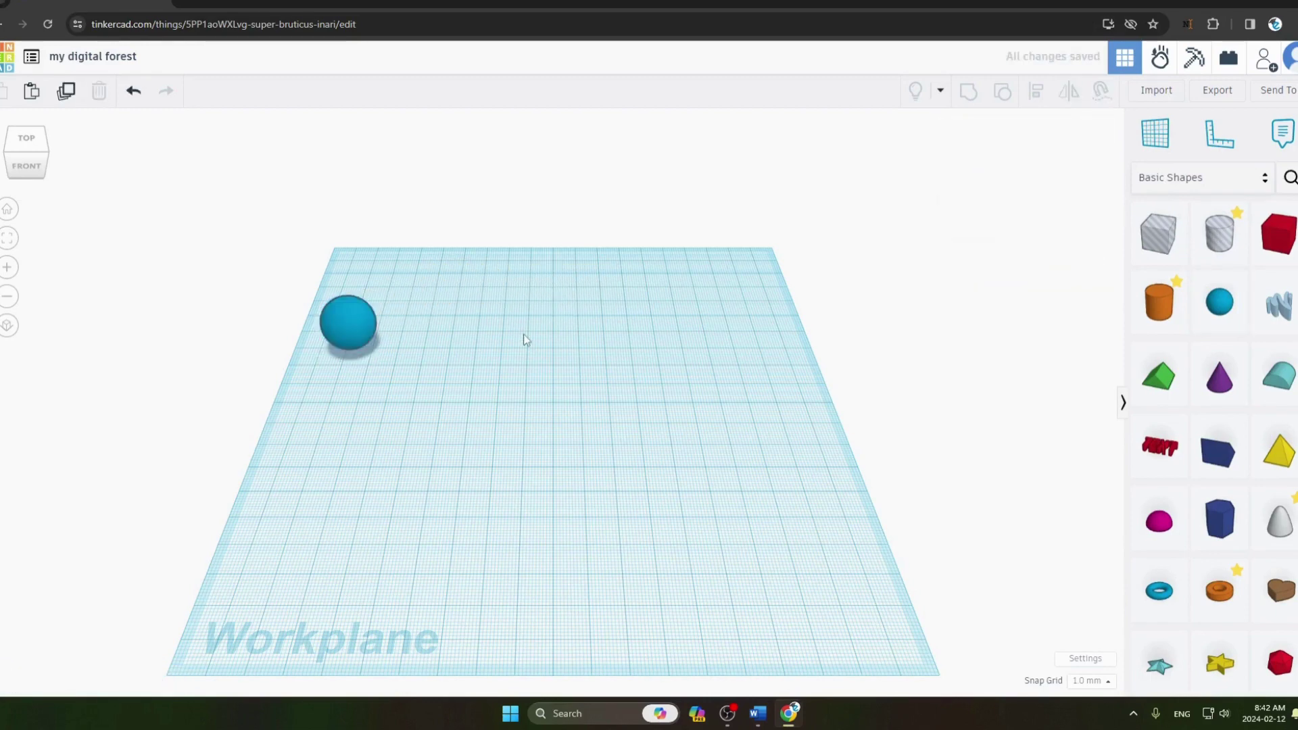
Check the next sun instructions in Word, raise the sphere high above the workplane, and shift it 5 mm left and 11 mm back.
key(alt+Tab)
scroll(524, 338, down, 1)
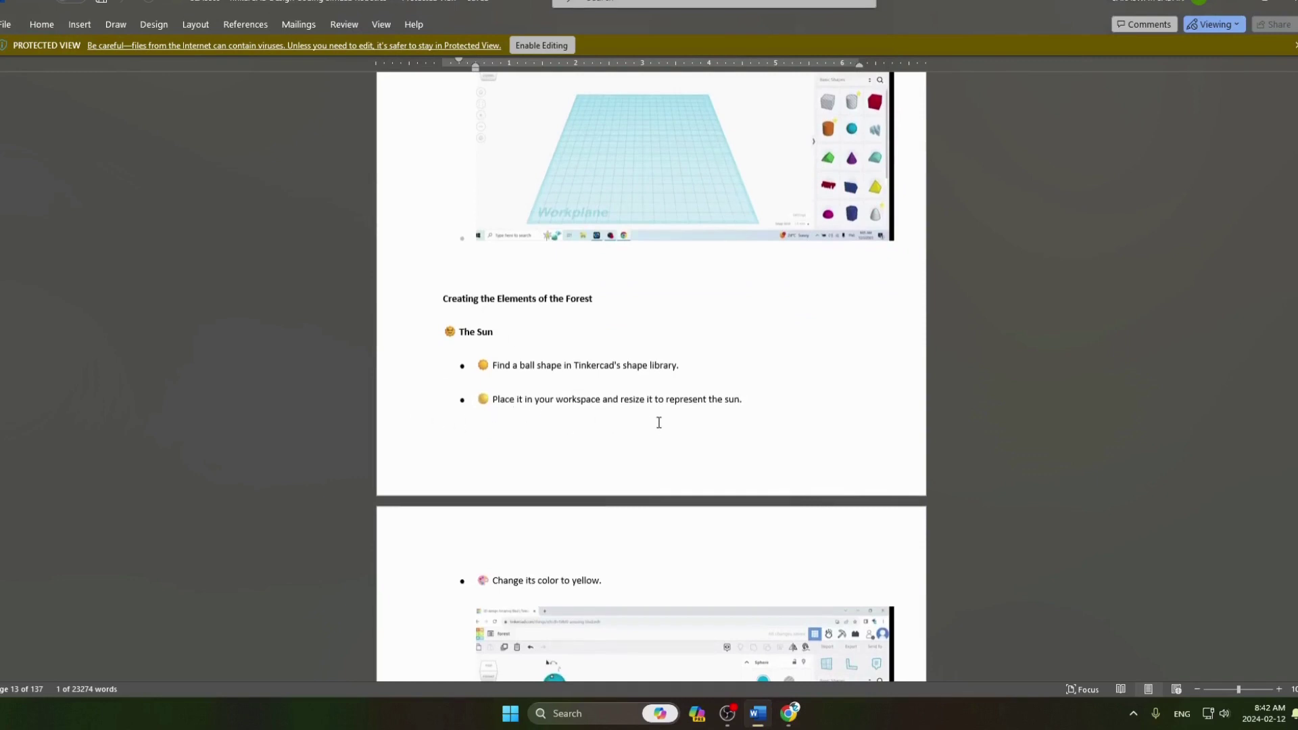
scroll(705, 411, down, 1)
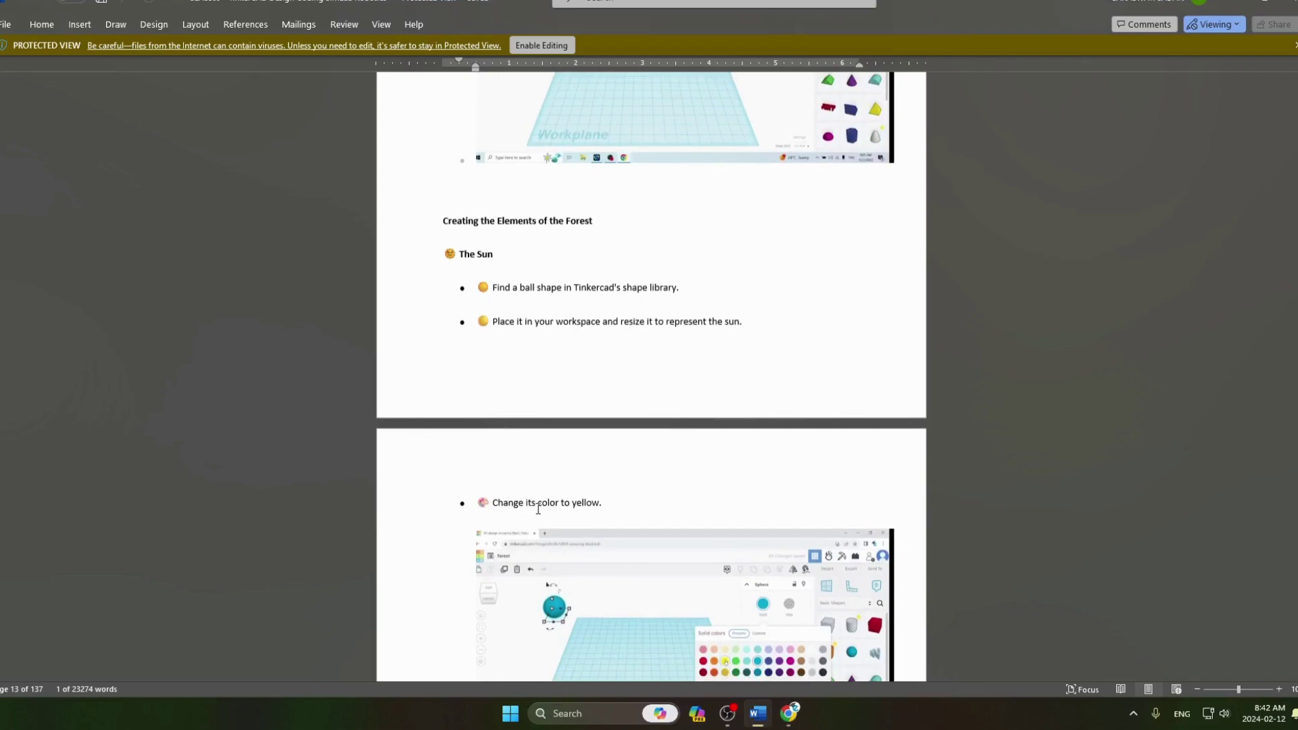
key(alt+Tab)
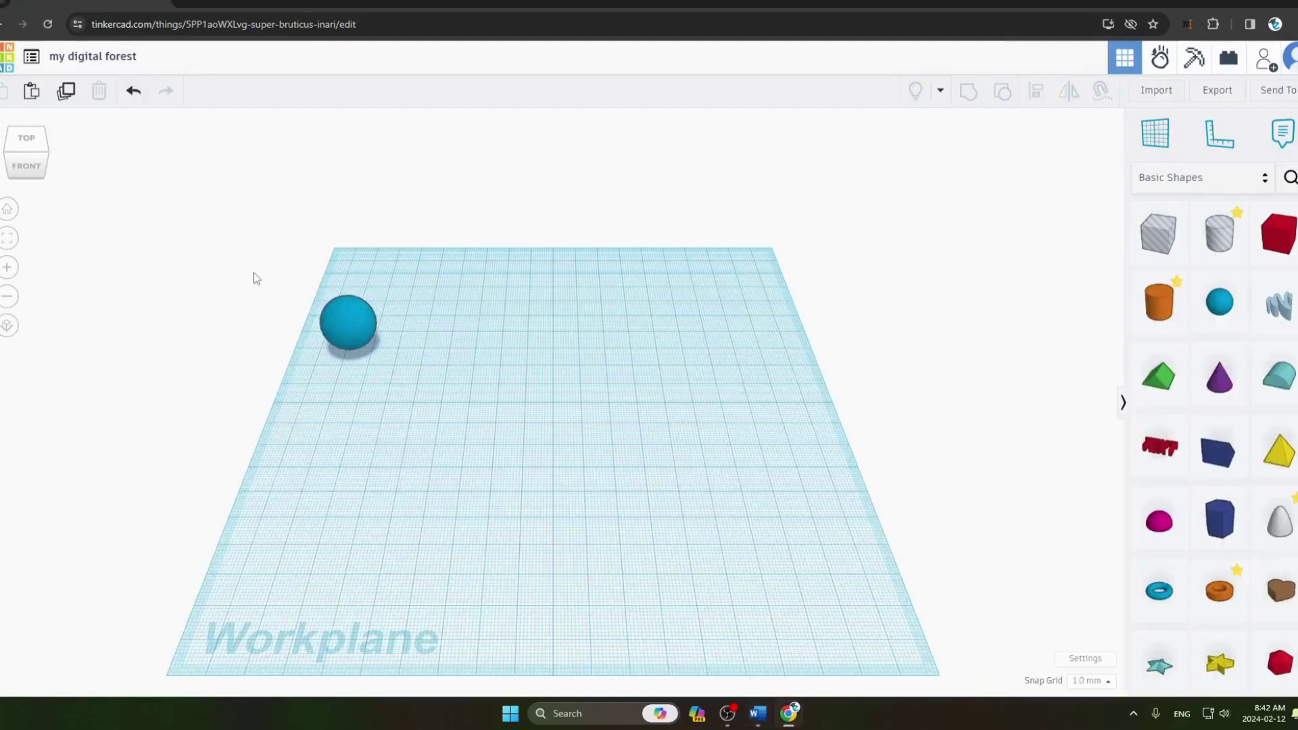
click(329, 310)
drag(334, 269, 327, 159)
click(189, 214)
right_drag(65, 194, 31, 181)
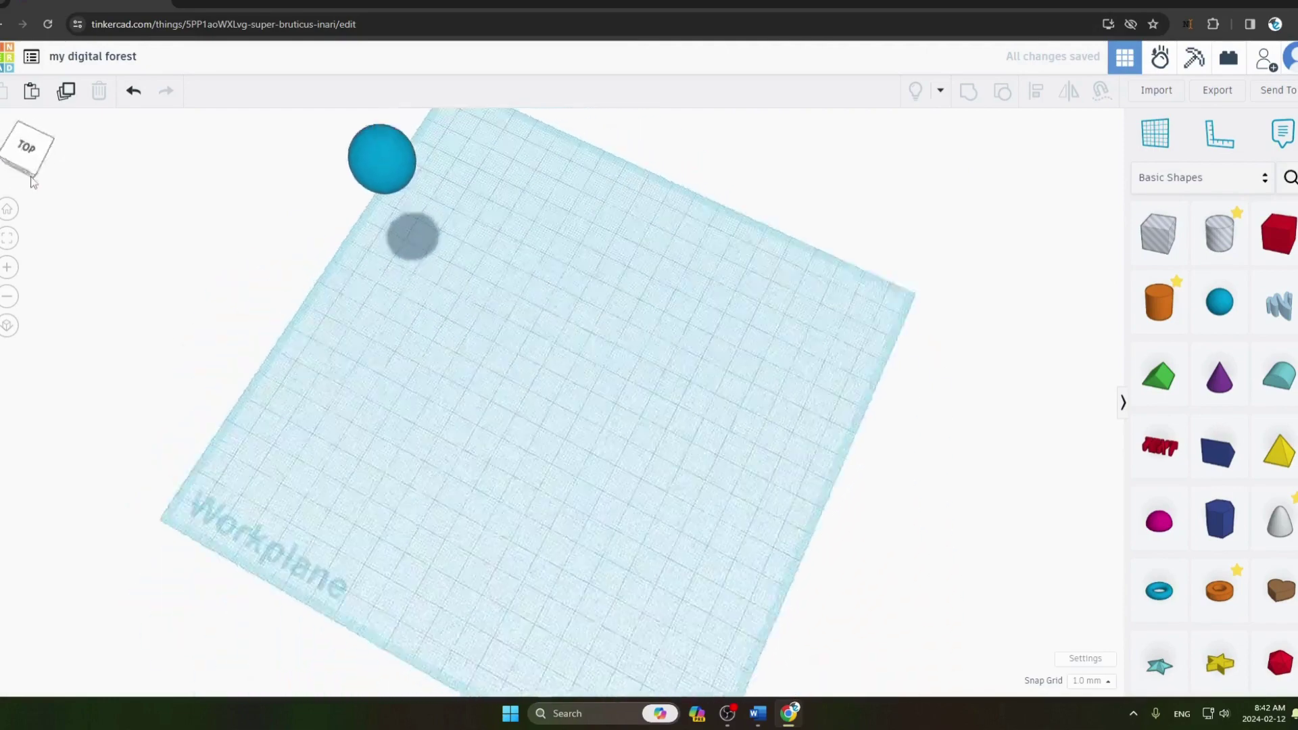
click(32, 179)
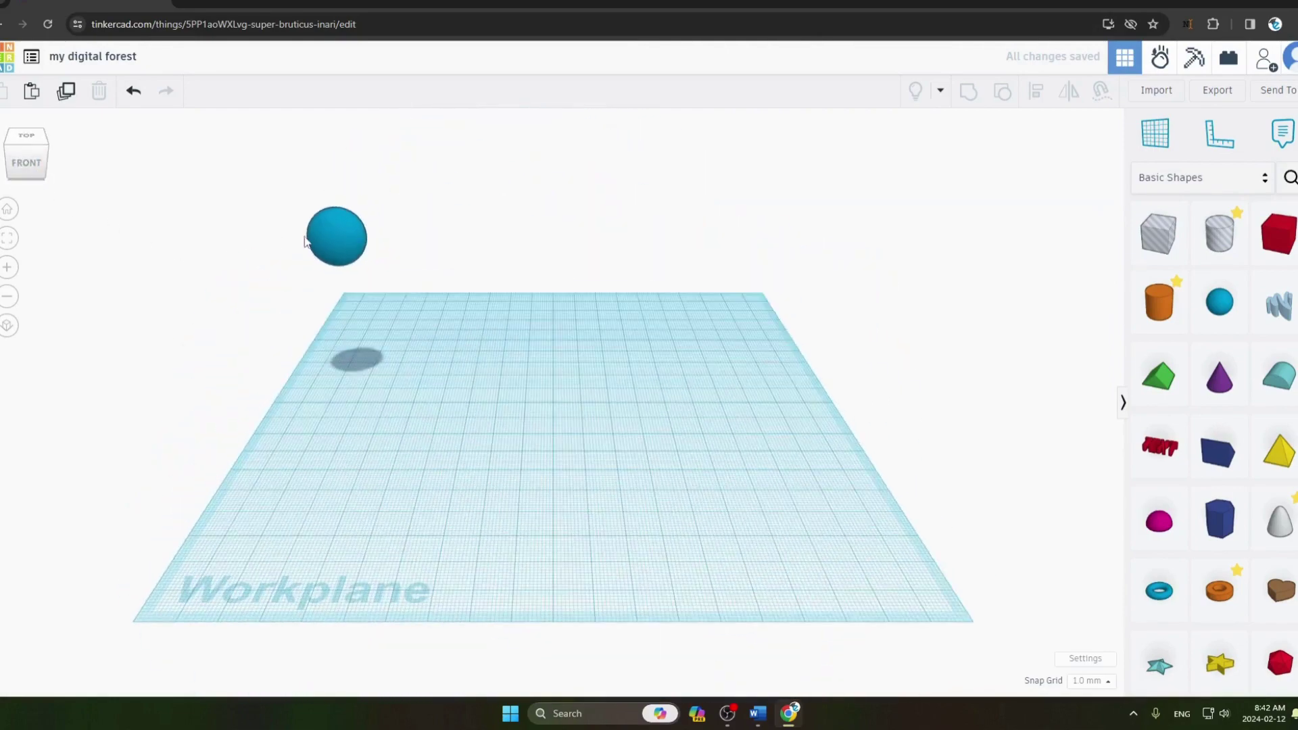
drag(318, 241, 312, 230)
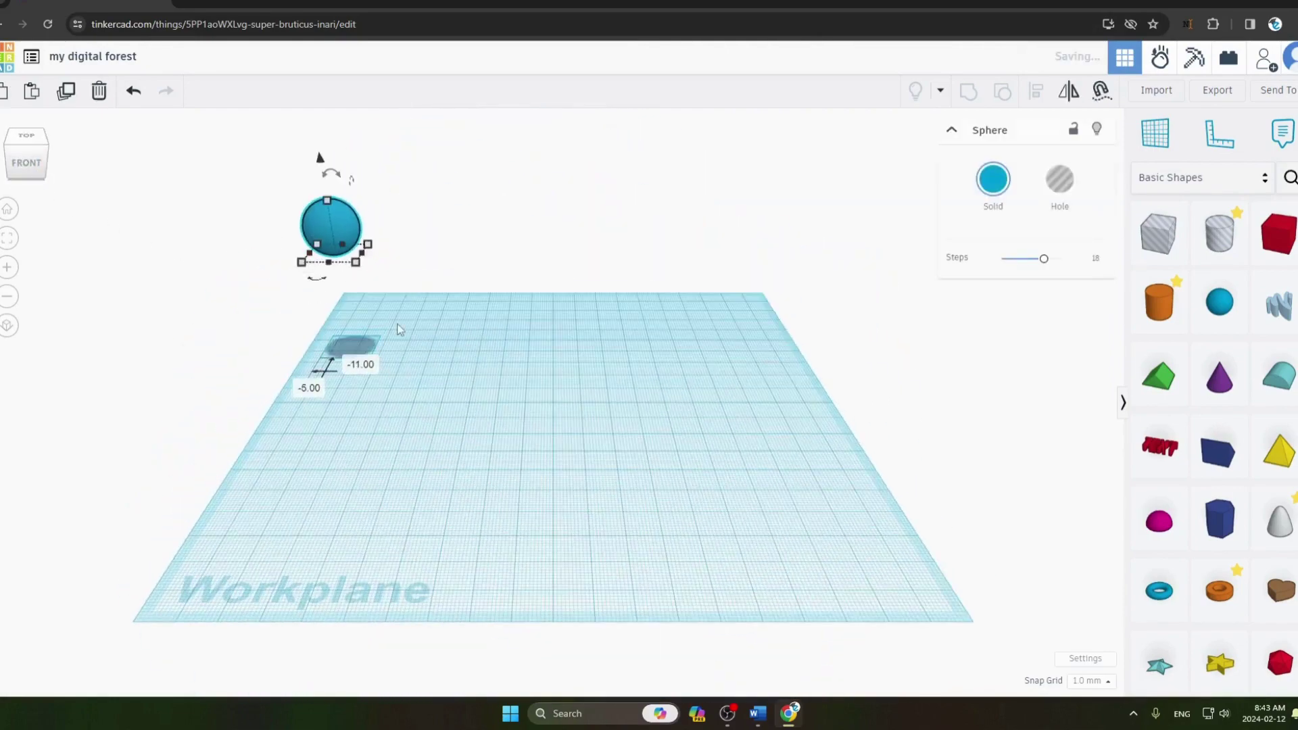
Change the sphere's solid color to the bright yellow preset.
click(992, 189)
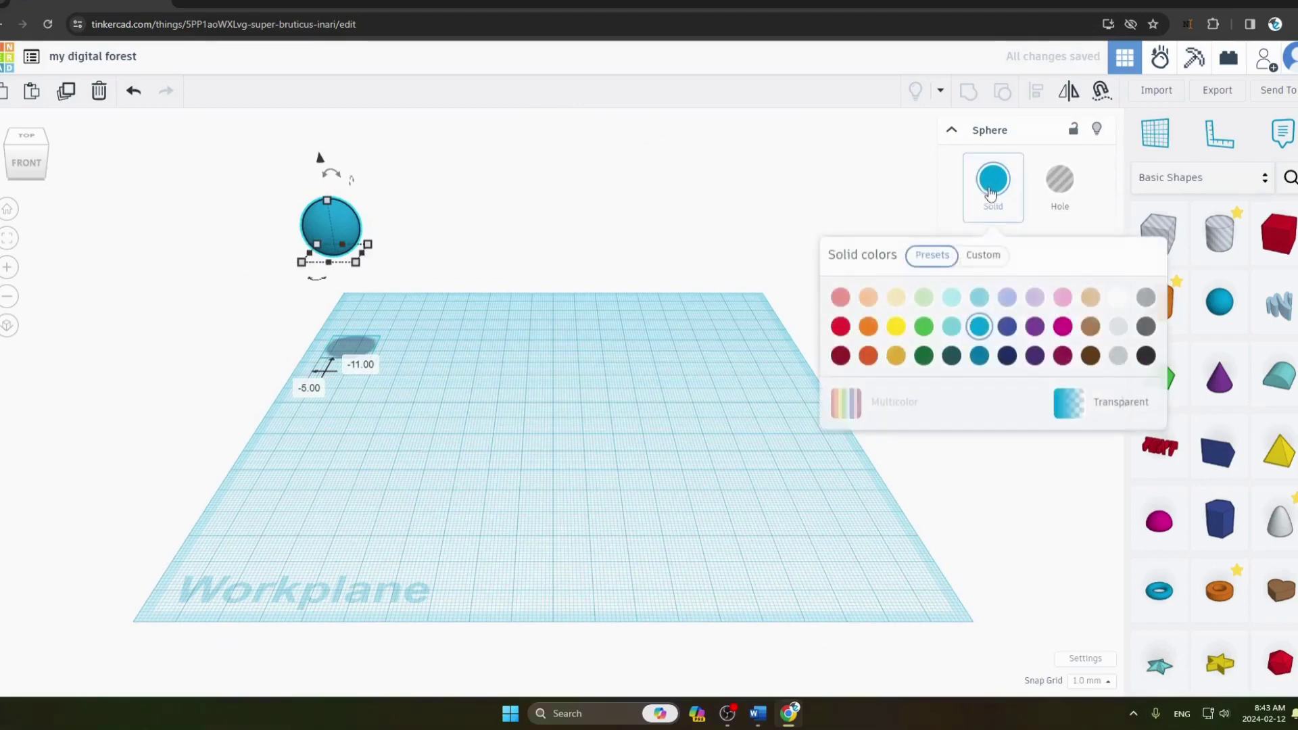
click(896, 326)
click(623, 342)
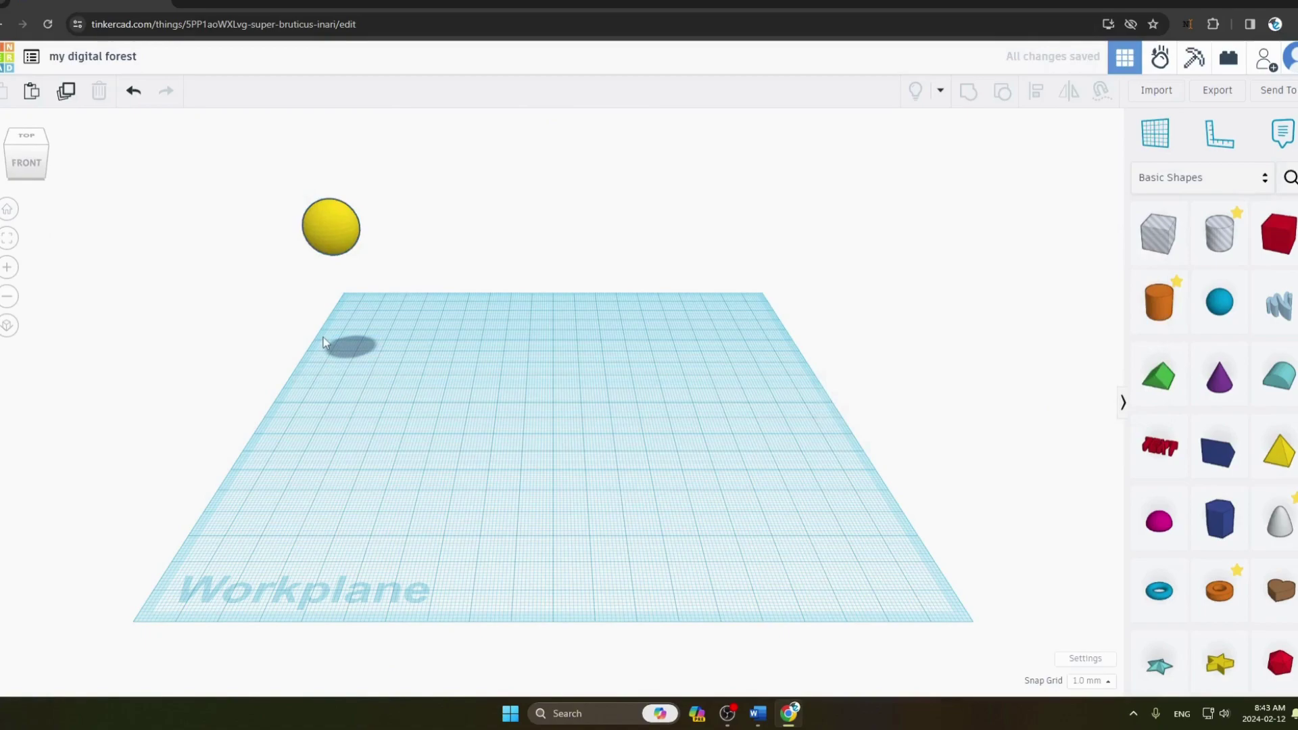
Read the mountain instructions in the Word guide and place a cone at the workplane's back-left corner in Tinkercad.
key(alt+Tab)
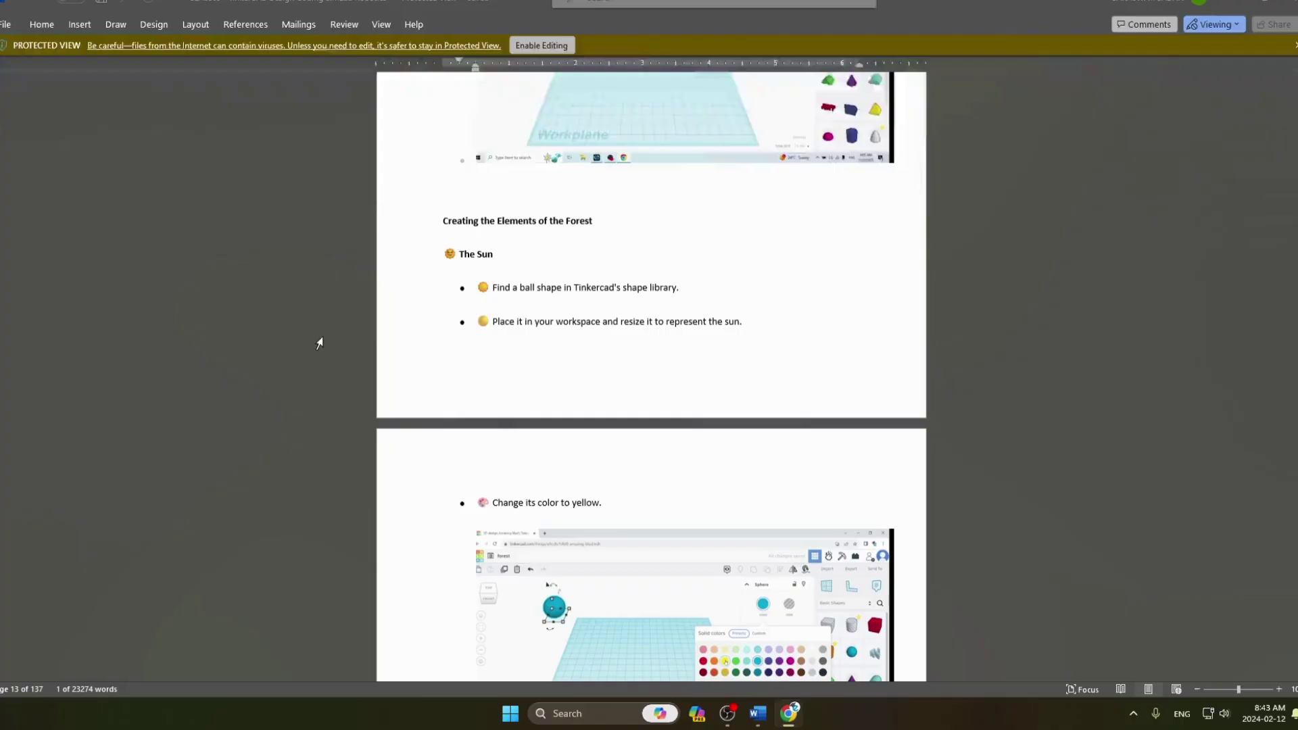
scroll(423, 415, down, 1)
scroll(311, 476, down, 3)
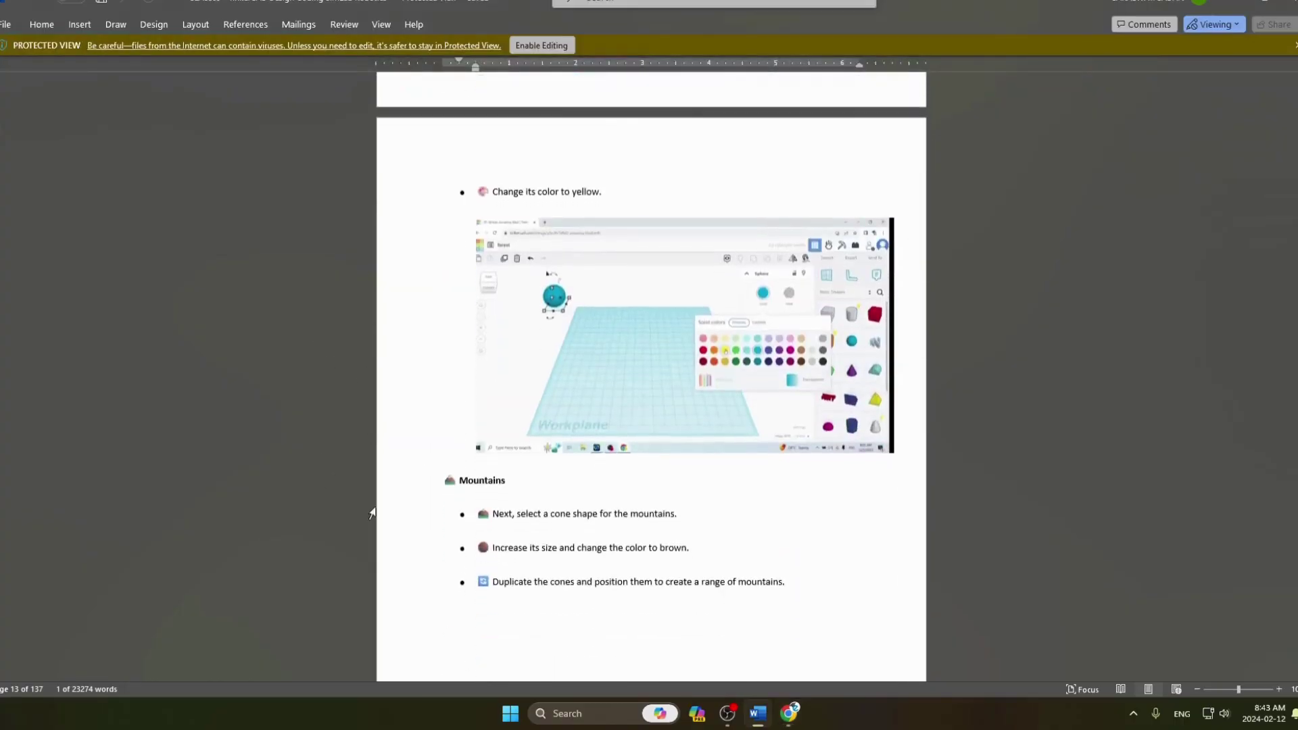
scroll(589, 494, down, 1)
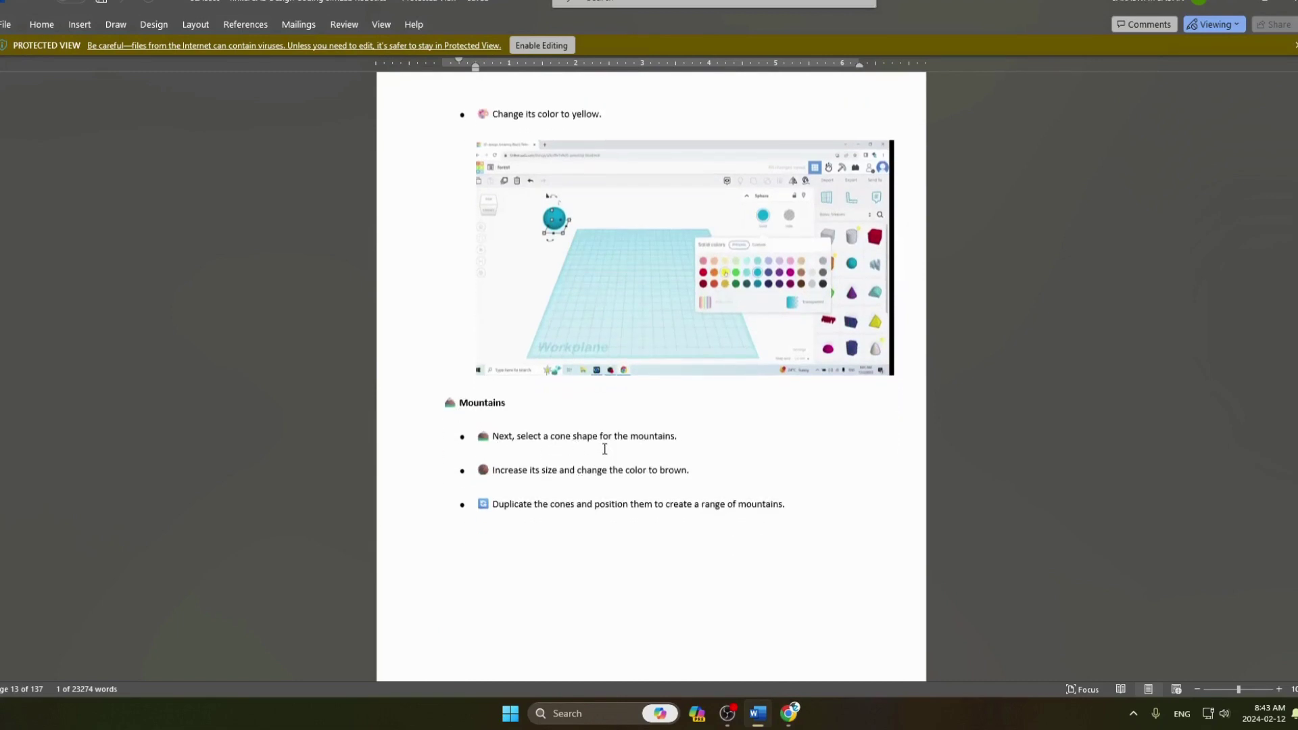
key(alt+Tab)
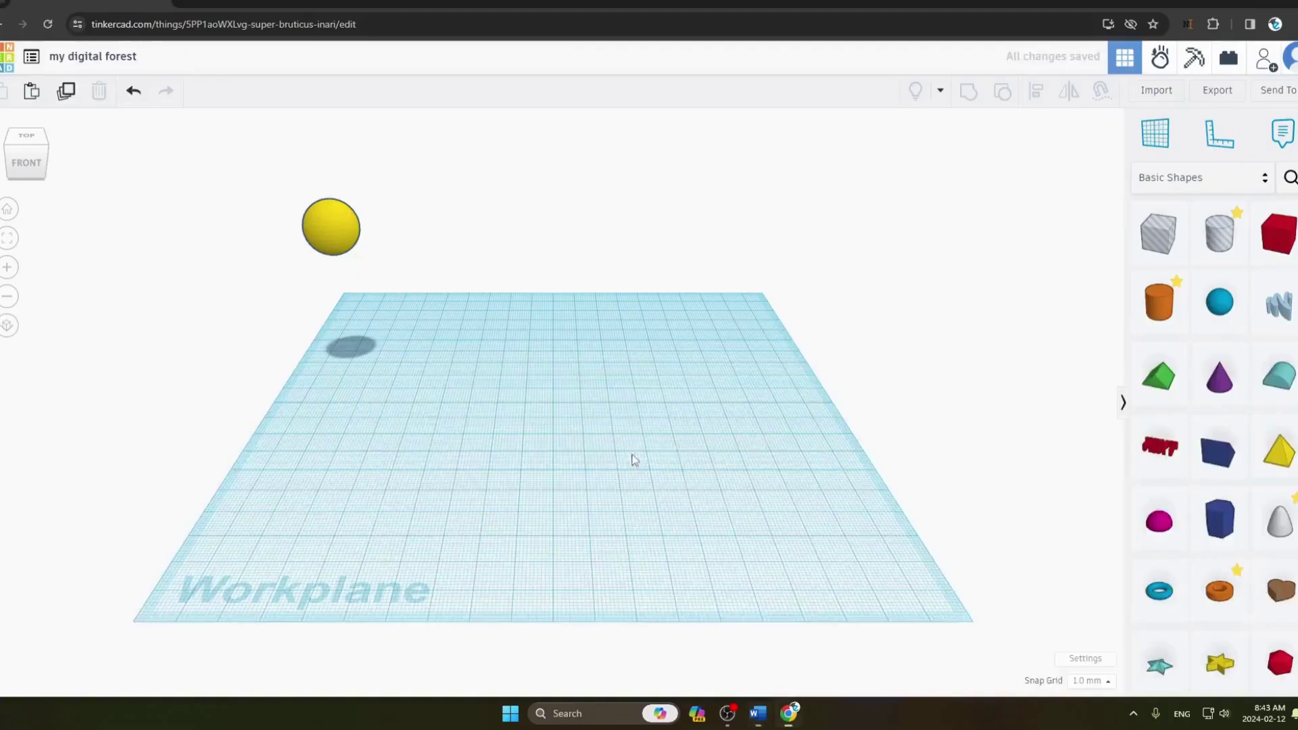
drag(1211, 391, 367, 289)
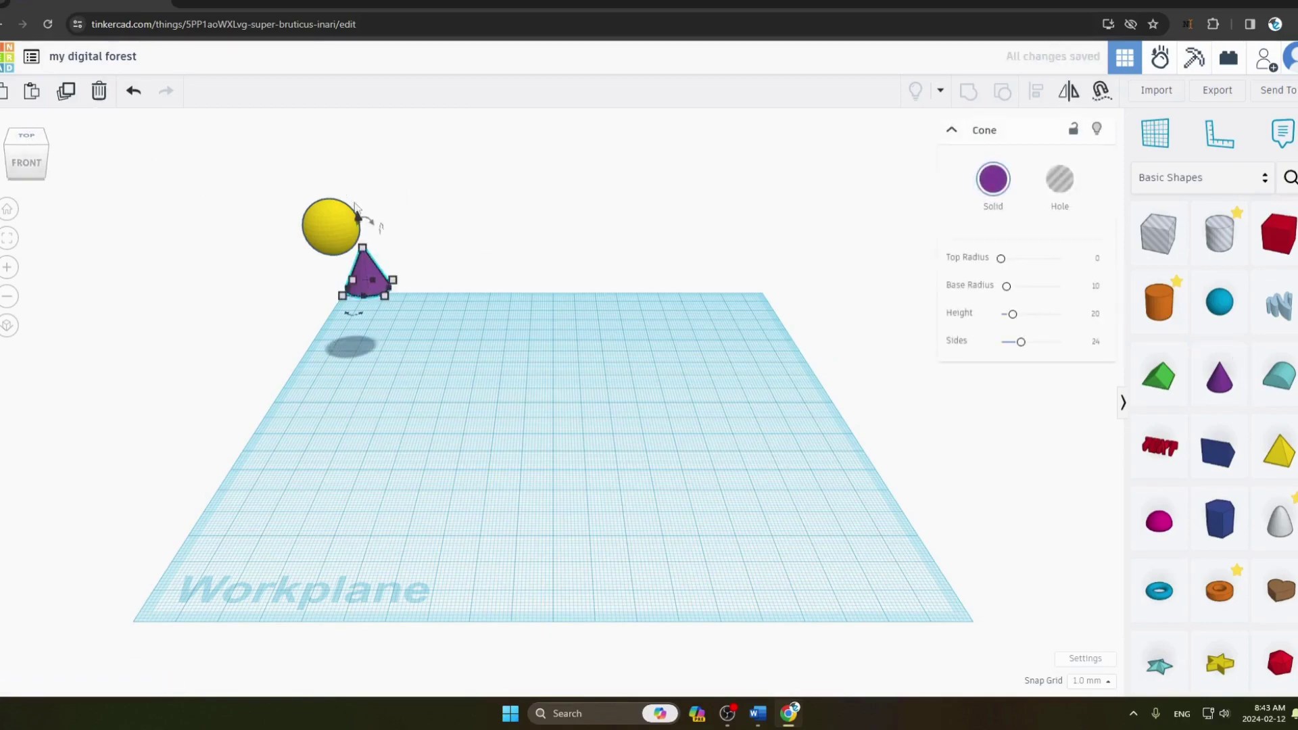
Shift the cone slightly toward the front and move the yellow sphere 10 mm left, away from it.
key(Left)
key(Down)
right_drag(364, 214, 67, 161)
click(23, 169)
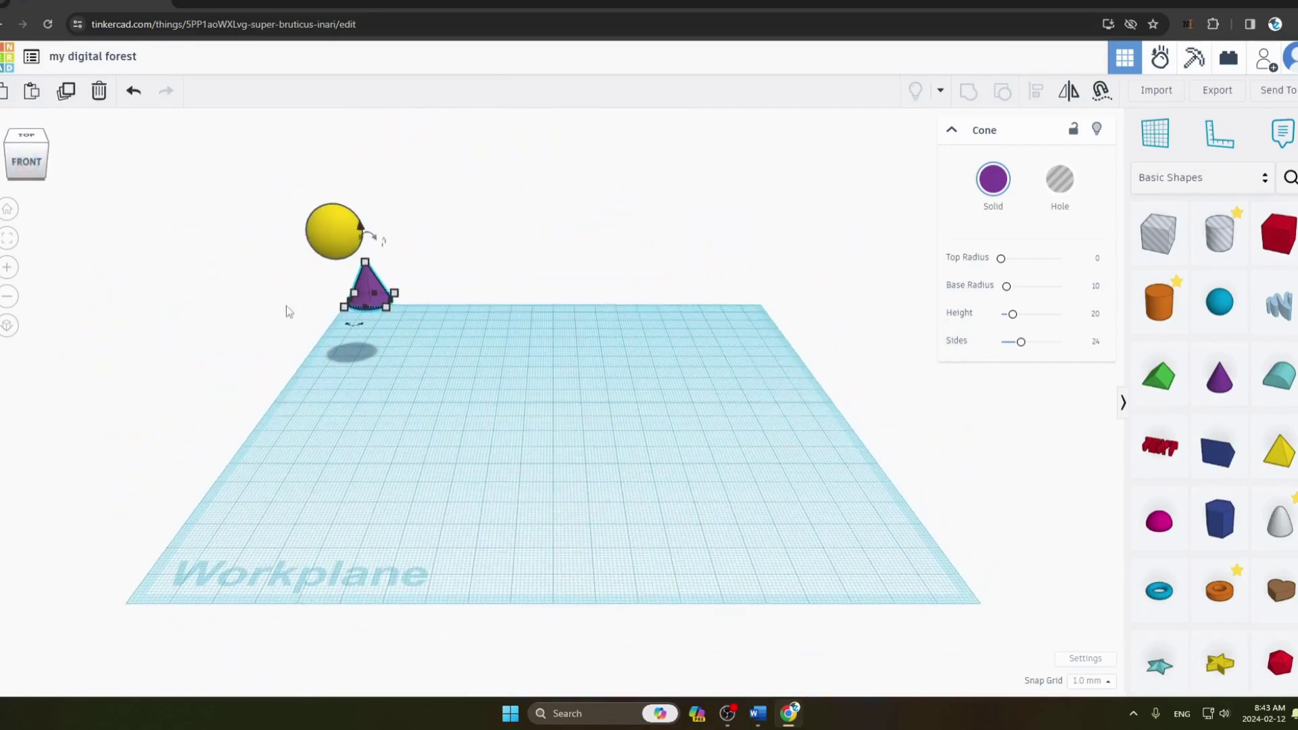
drag(367, 294, 363, 309)
drag(335, 233, 268, 249)
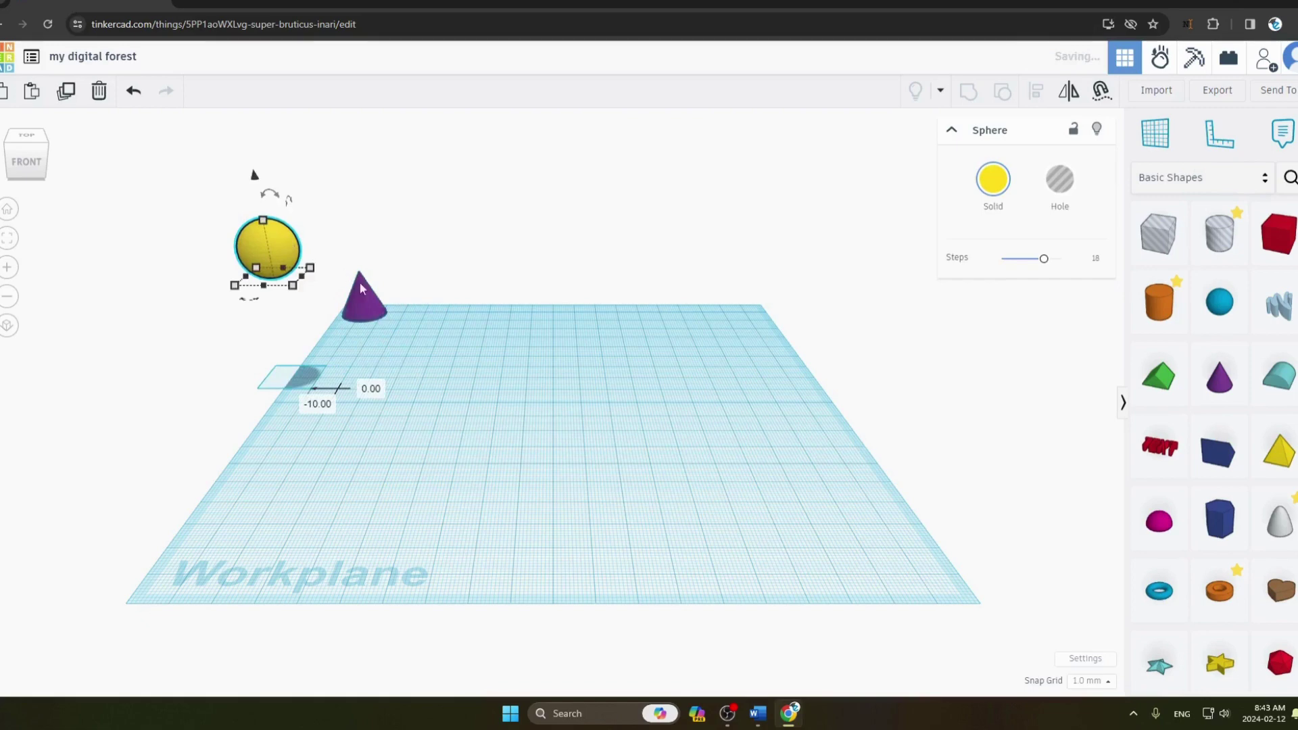
Raise the cone slightly, check the mountain sizing instructions in Word, and enlarge the cone's base and height.
click(360, 287)
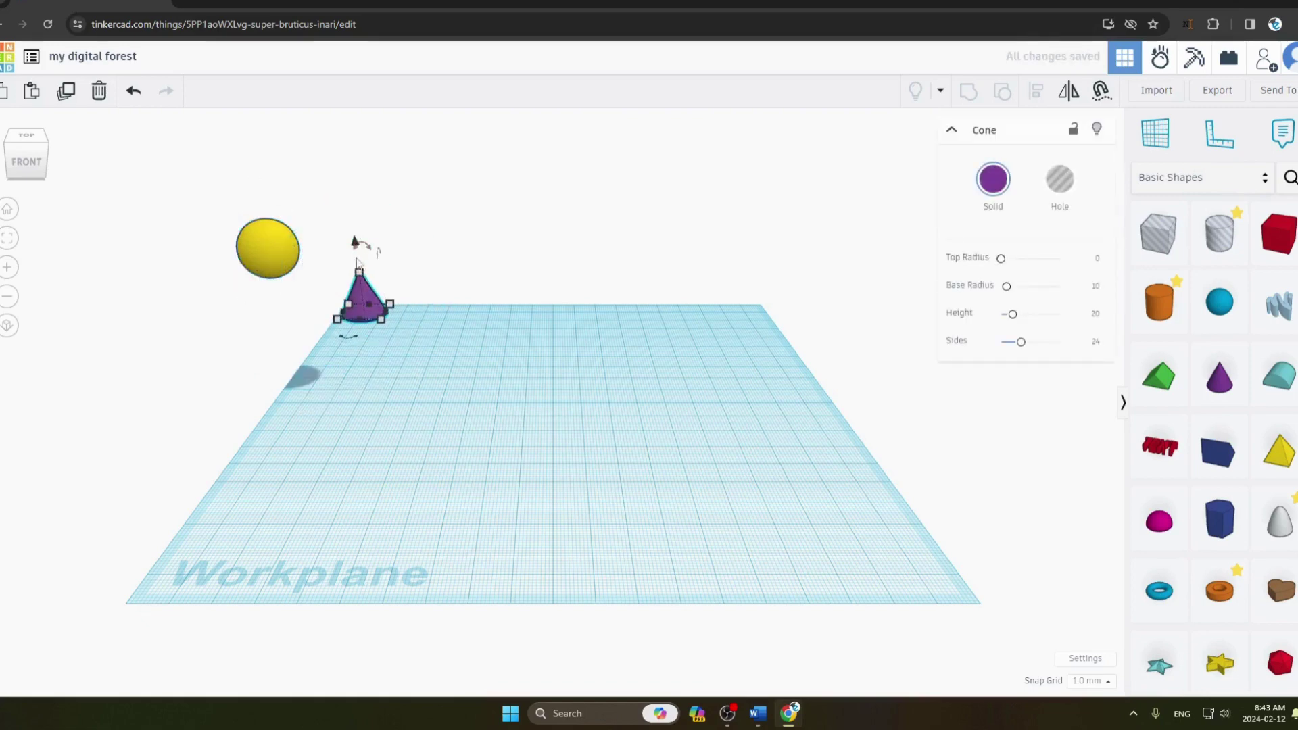
drag(356, 238, 357, 232)
key(alt+Tab)
scroll(517, 399, down, 2)
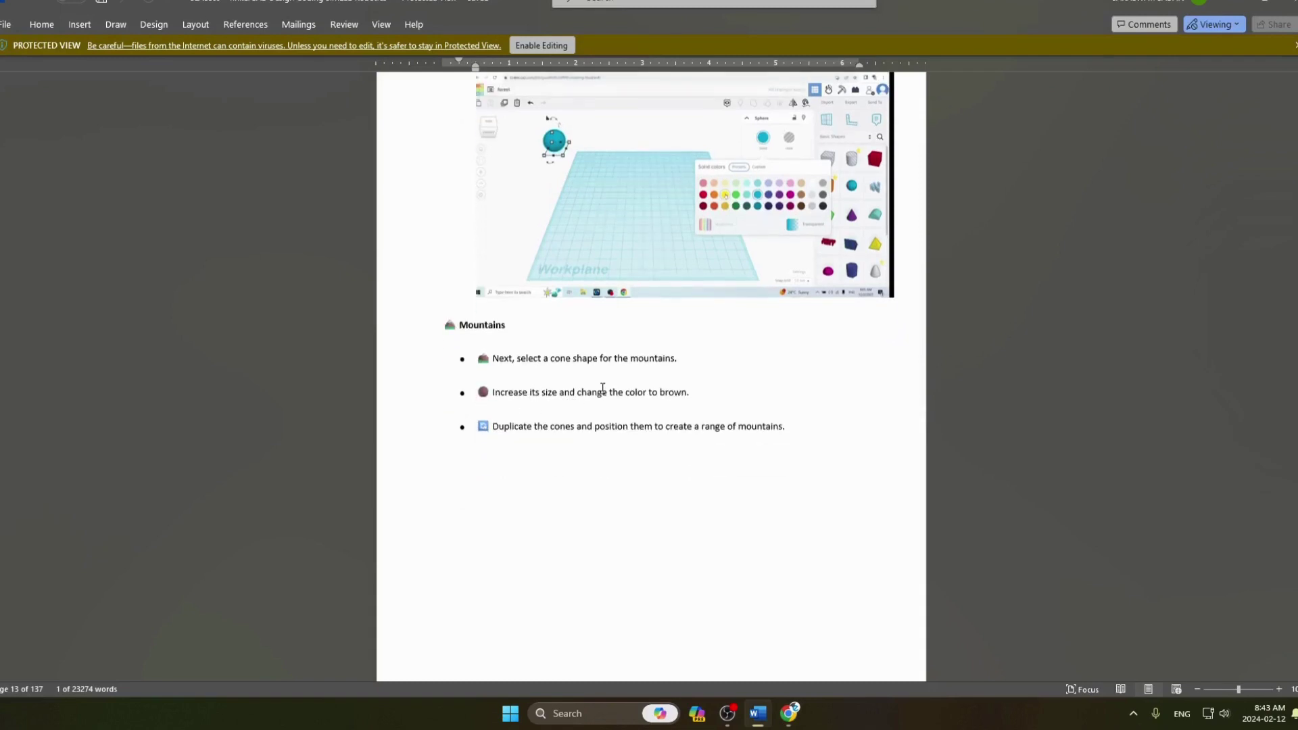
key(alt+Tab)
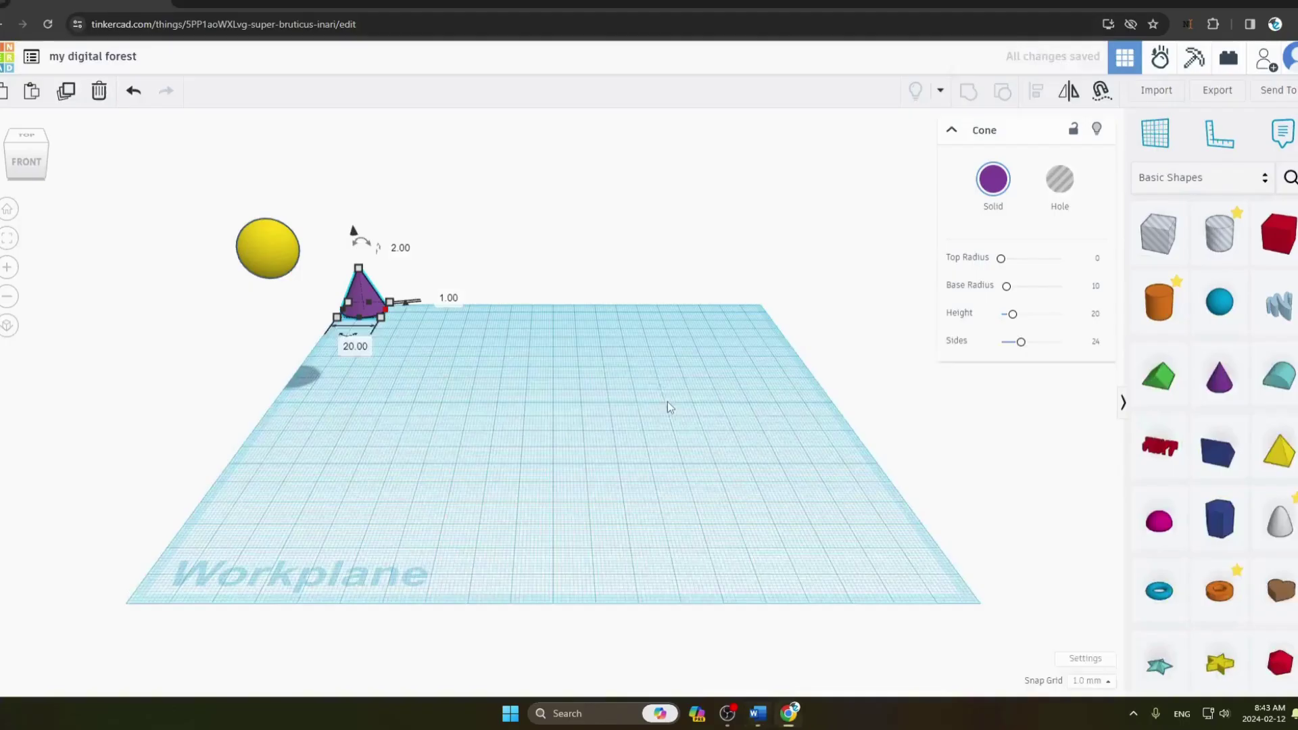
drag(382, 318, 405, 319)
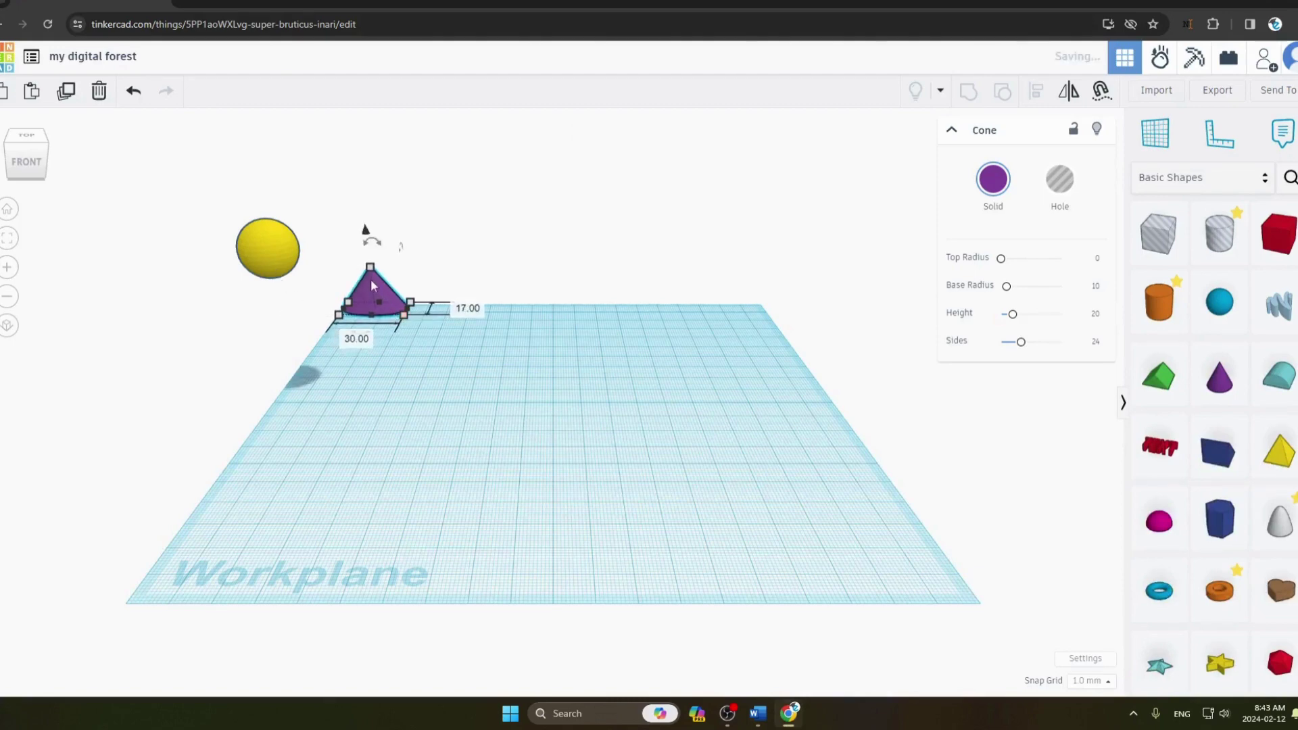
drag(370, 267, 385, 238)
drag(408, 320, 421, 322)
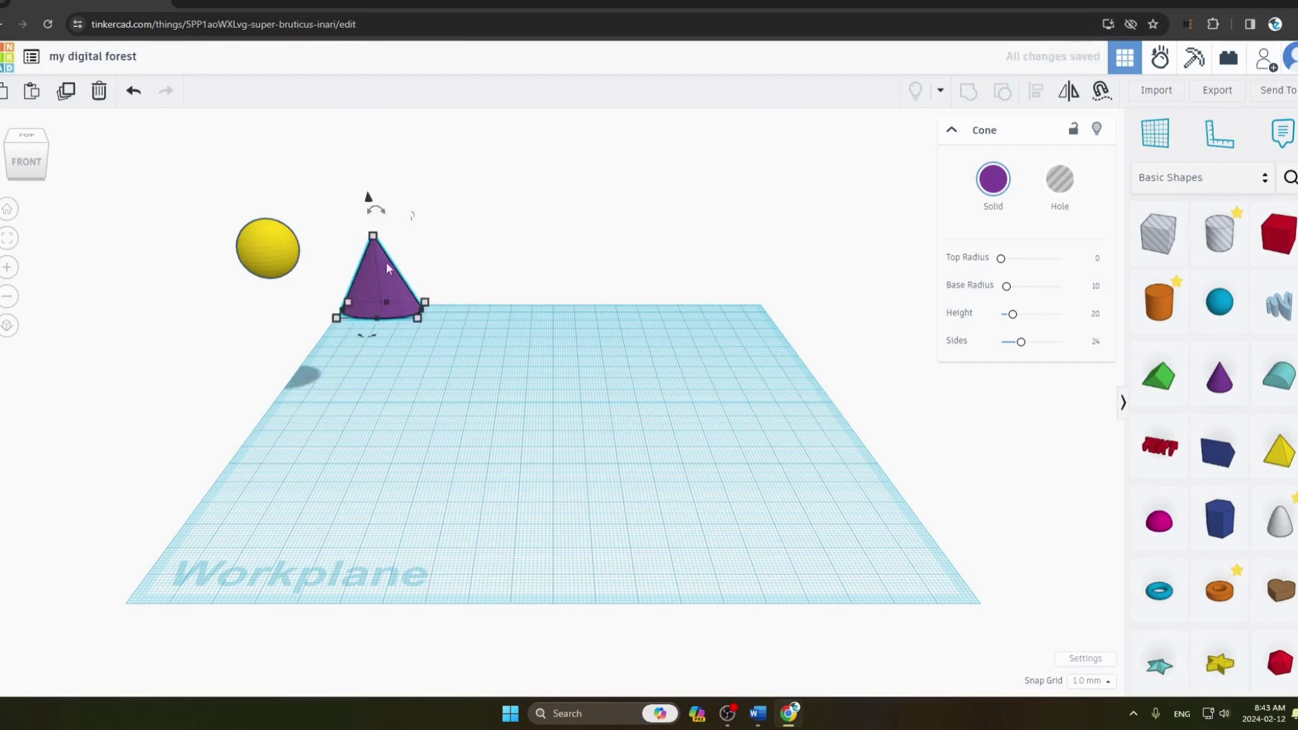
Raise the cone's height to 38 mm and change its solid color to the dark brown preset.
drag(372, 235, 373, 230)
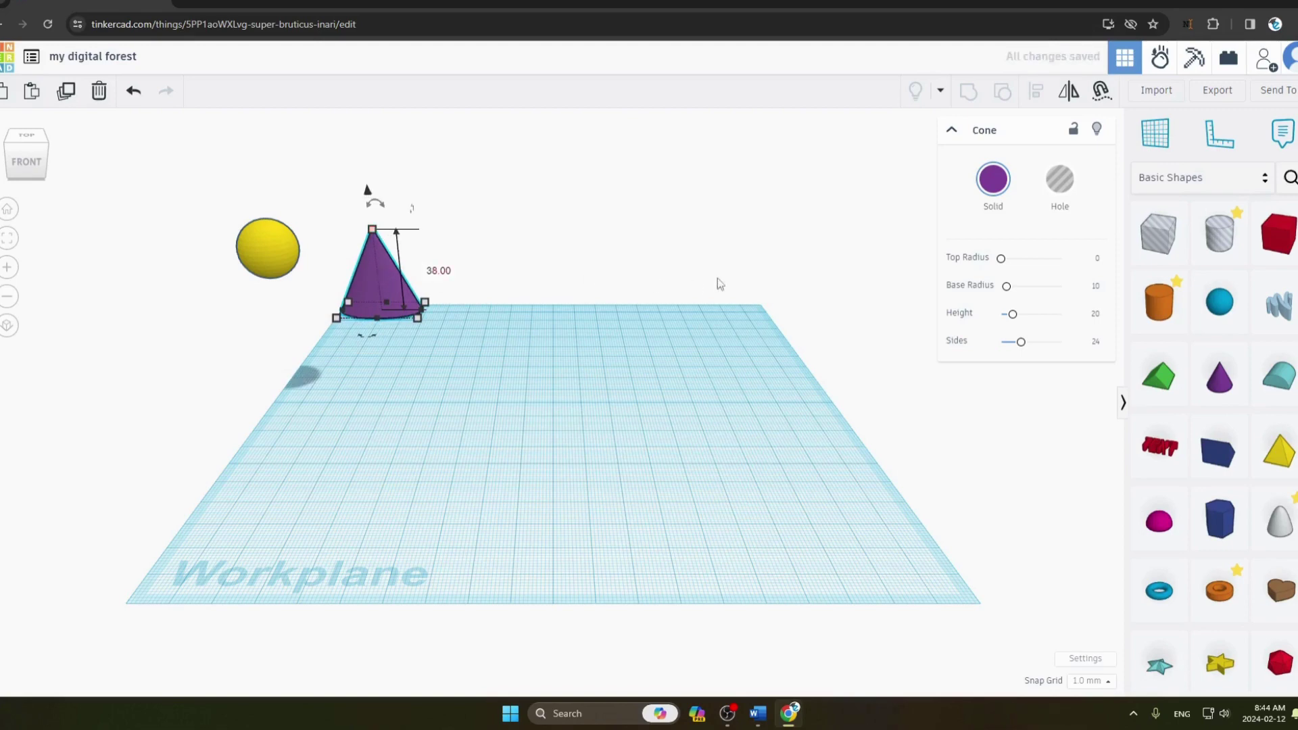
click(991, 200)
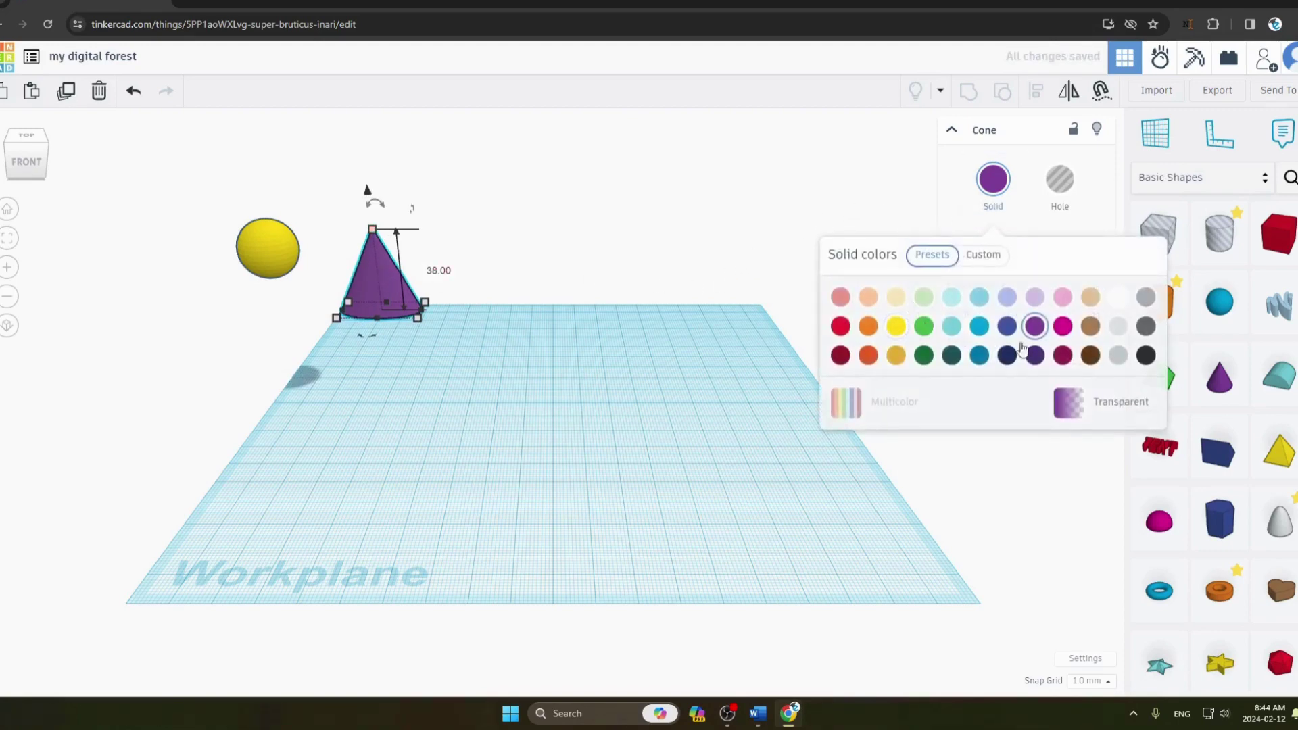
click(1088, 331)
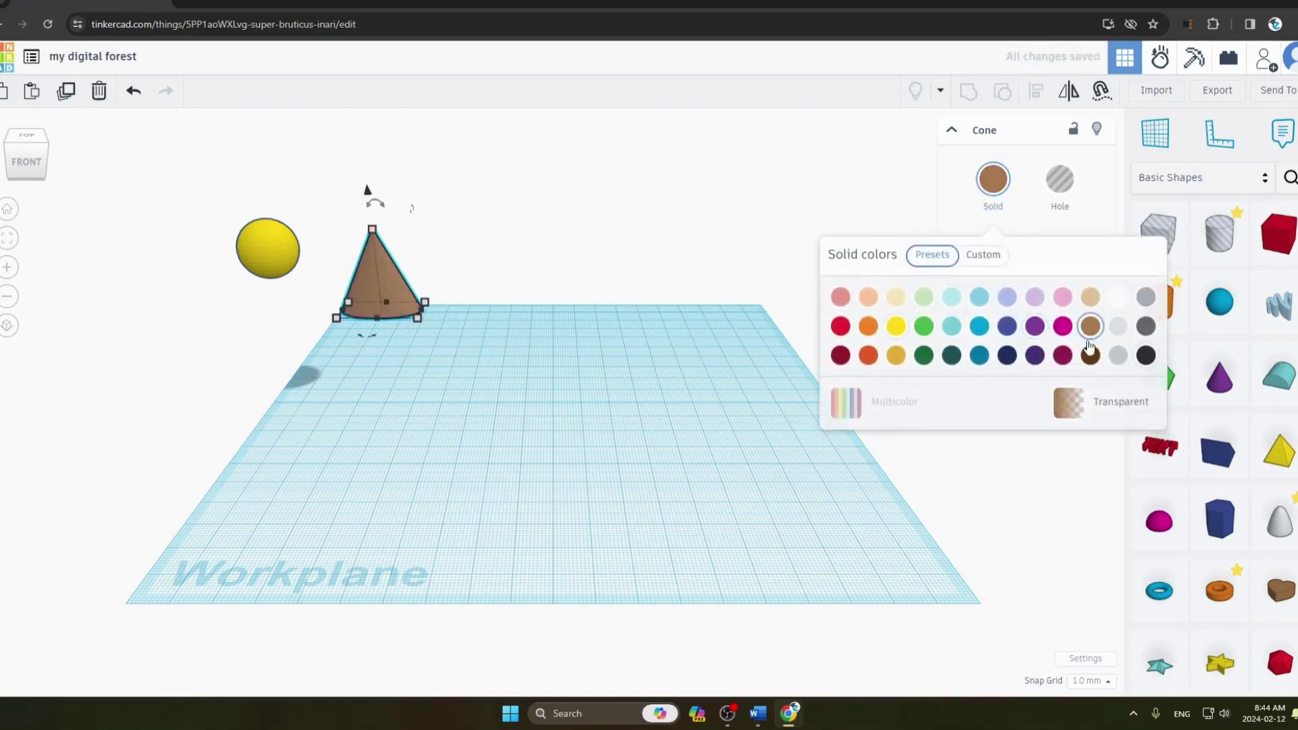
click(1090, 354)
click(584, 409)
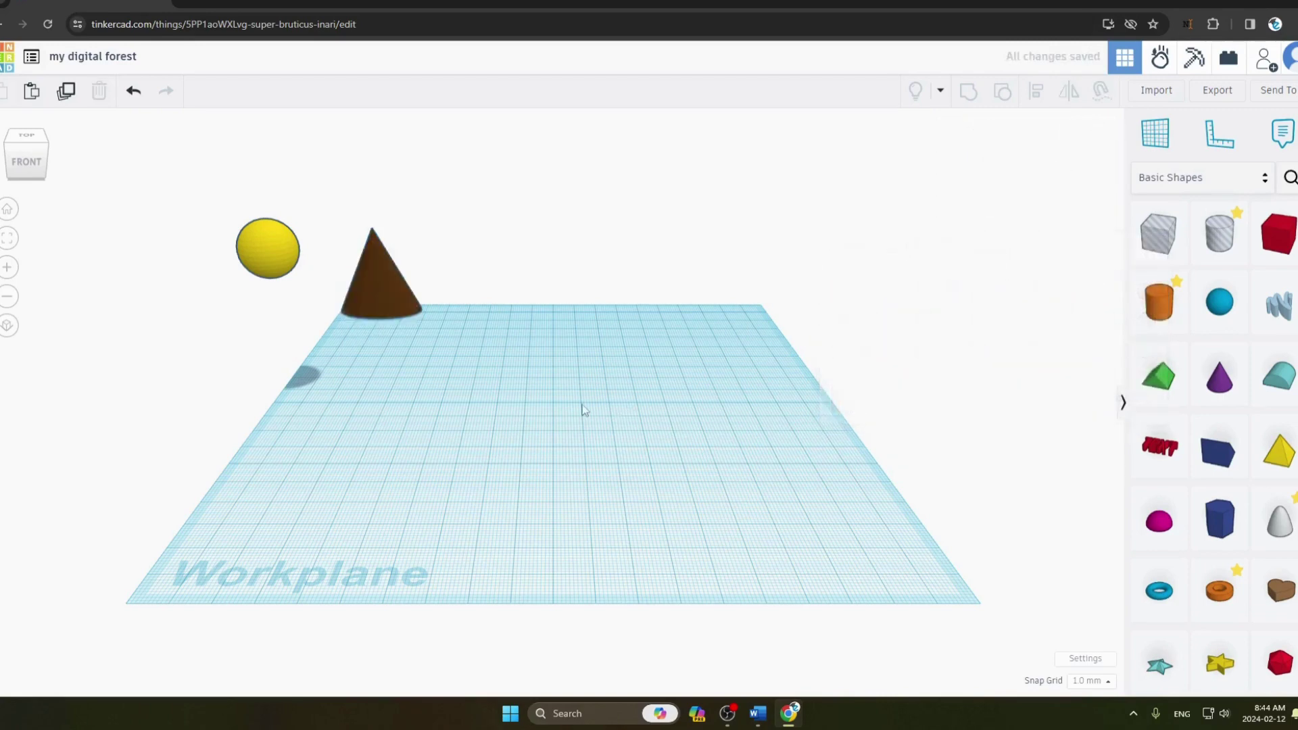
Check the mountain instructions in the Word guide, then duplicate the brown cone in Tinkercad and place the copy about 35 mm to its right.
key(alt+Tab)
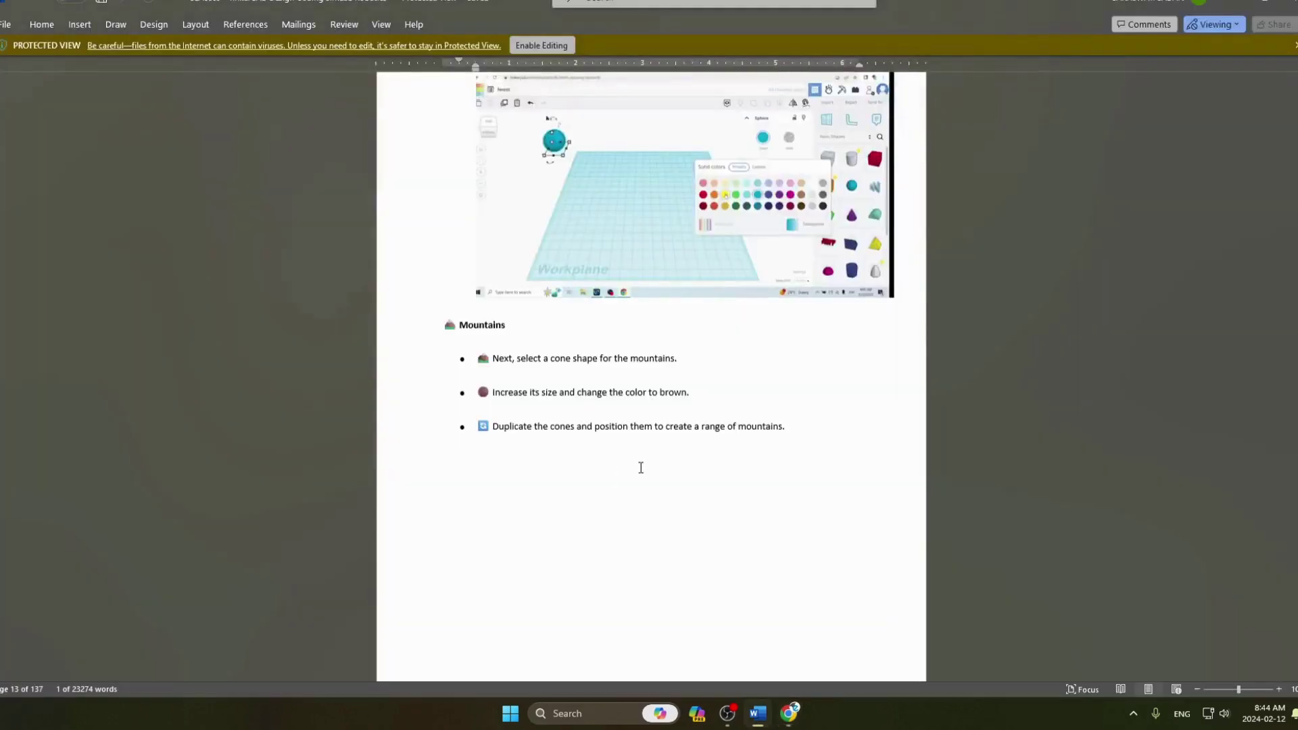
scroll(642, 468, down, 1)
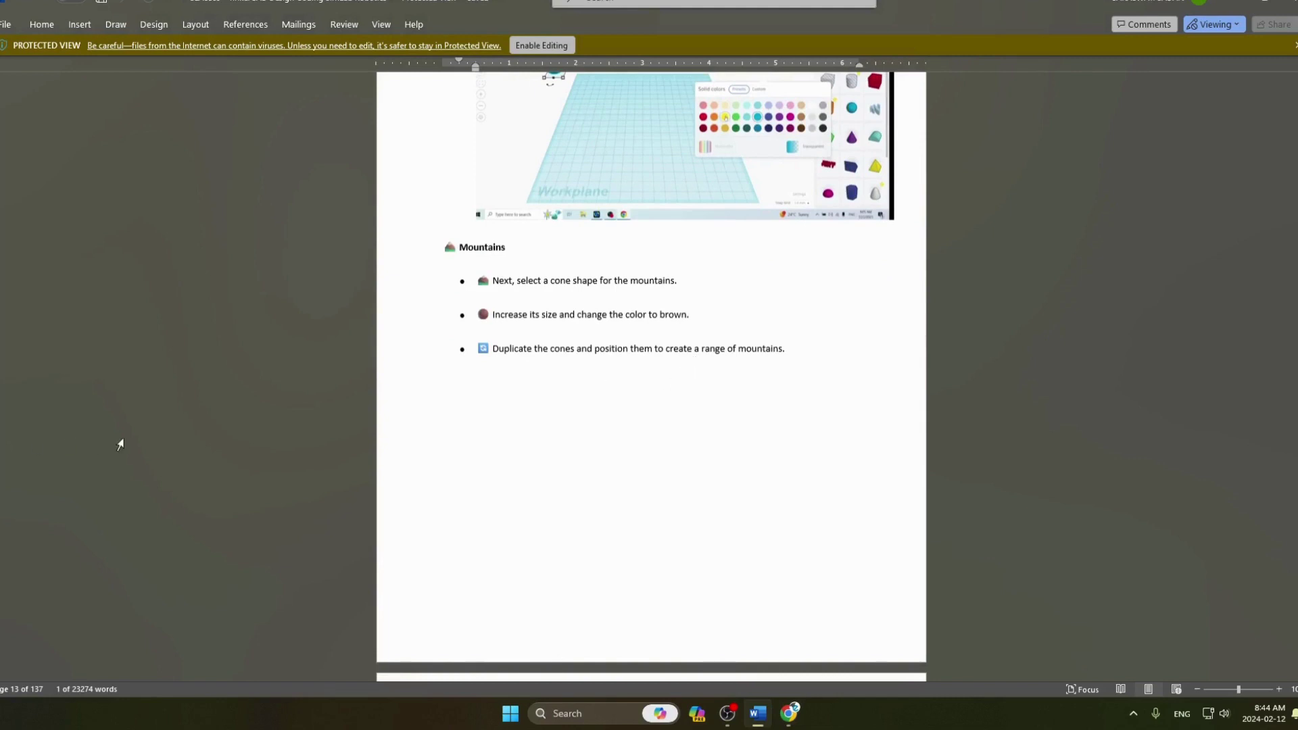
key(alt+Tab)
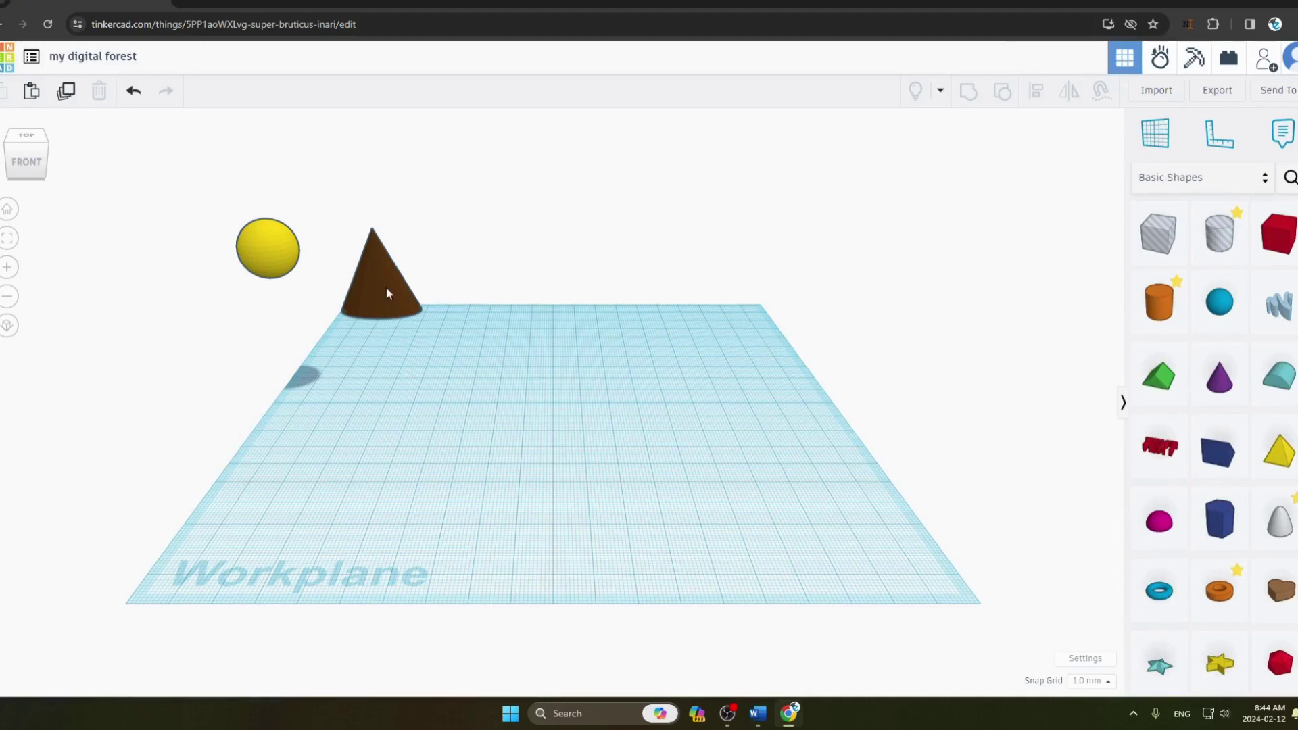
click(386, 287)
click(73, 97)
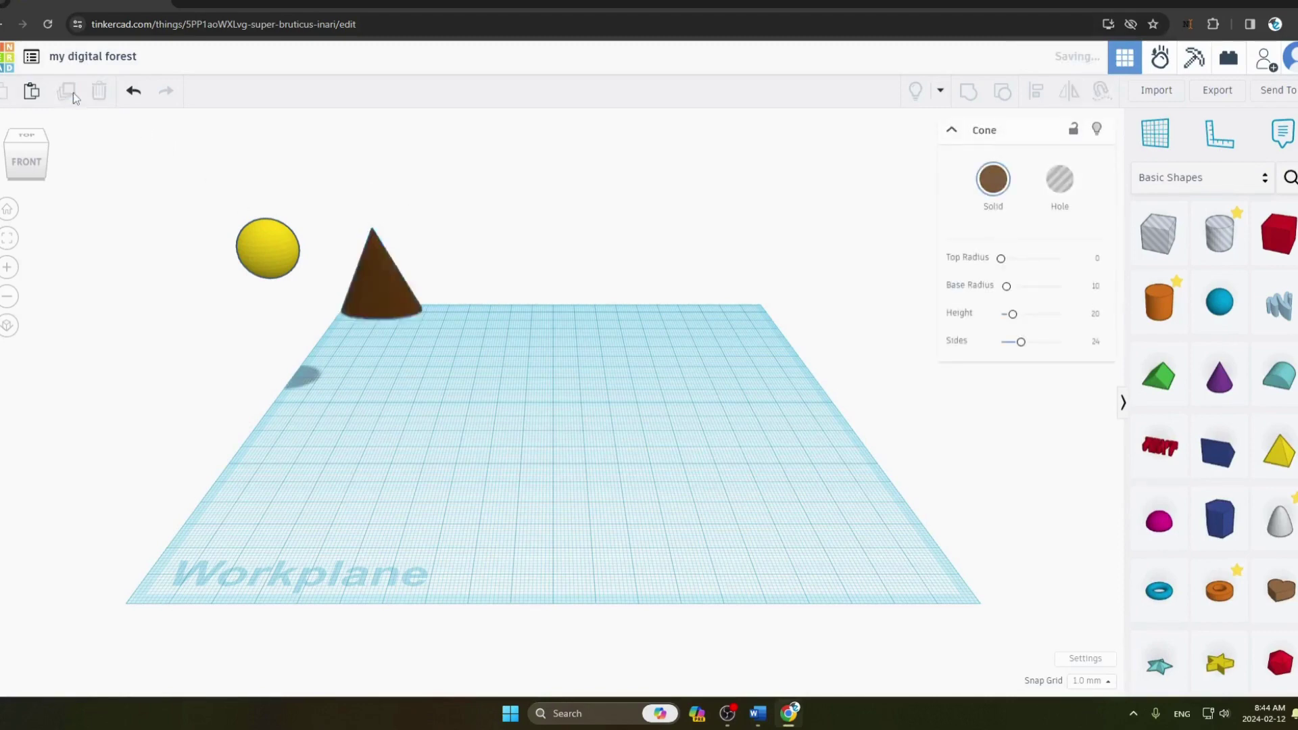
drag(370, 298, 451, 274)
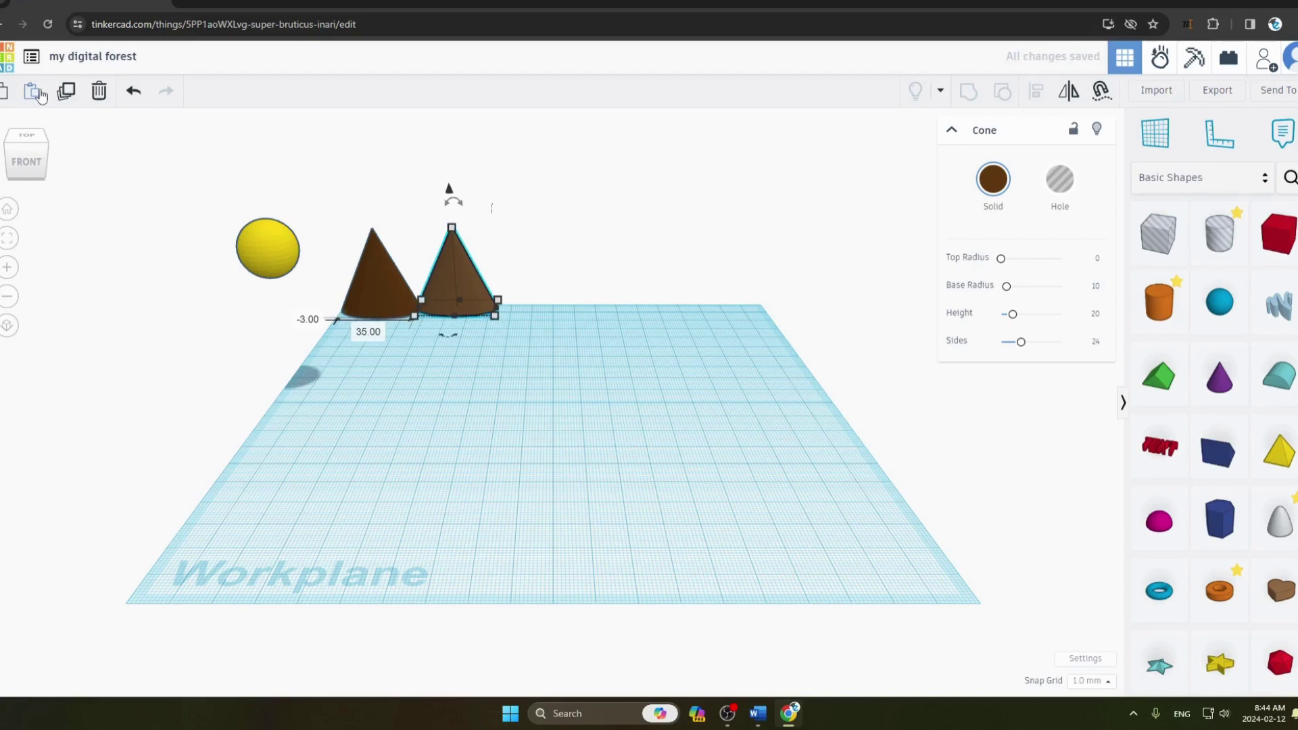
click(482, 339)
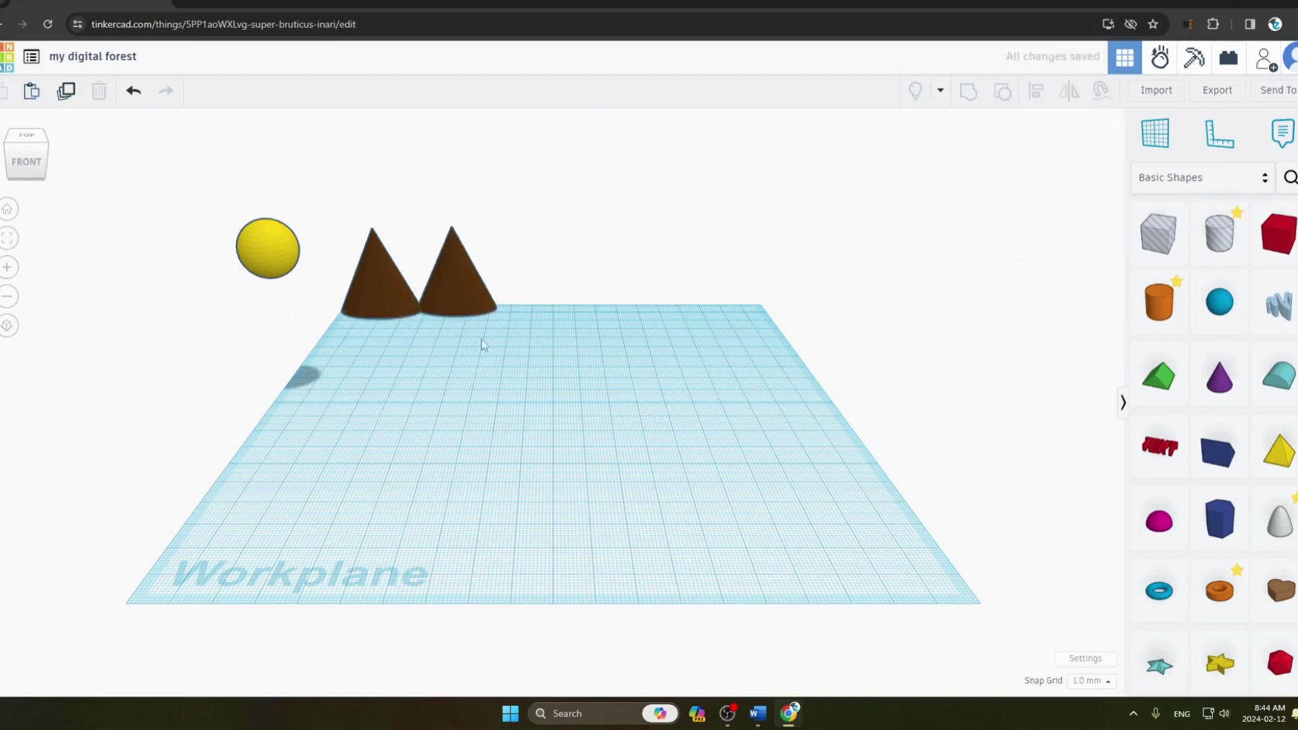
Add a third and a fourth copy of the brown cone side by side along the workplane's back edge.
alt+drag(460, 281, 534, 283)
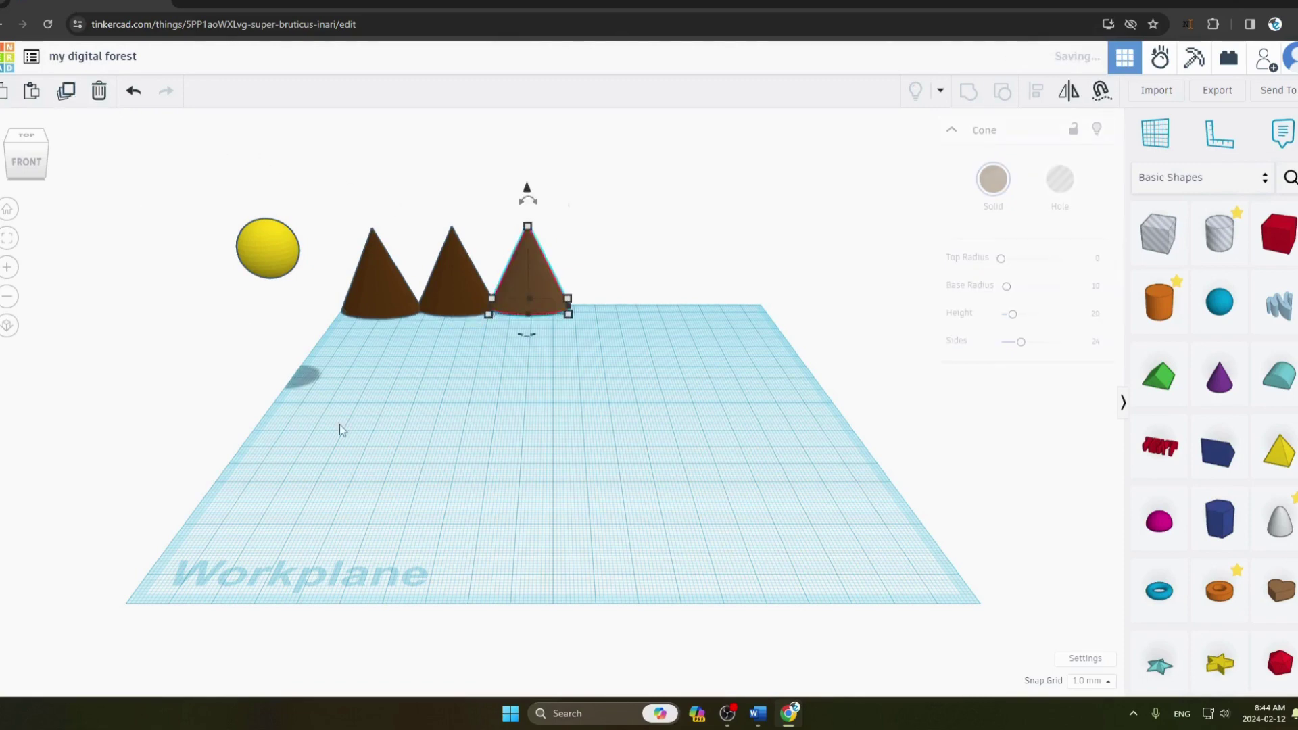
click(515, 338)
alt+drag(543, 298, 627, 303)
key(Left)
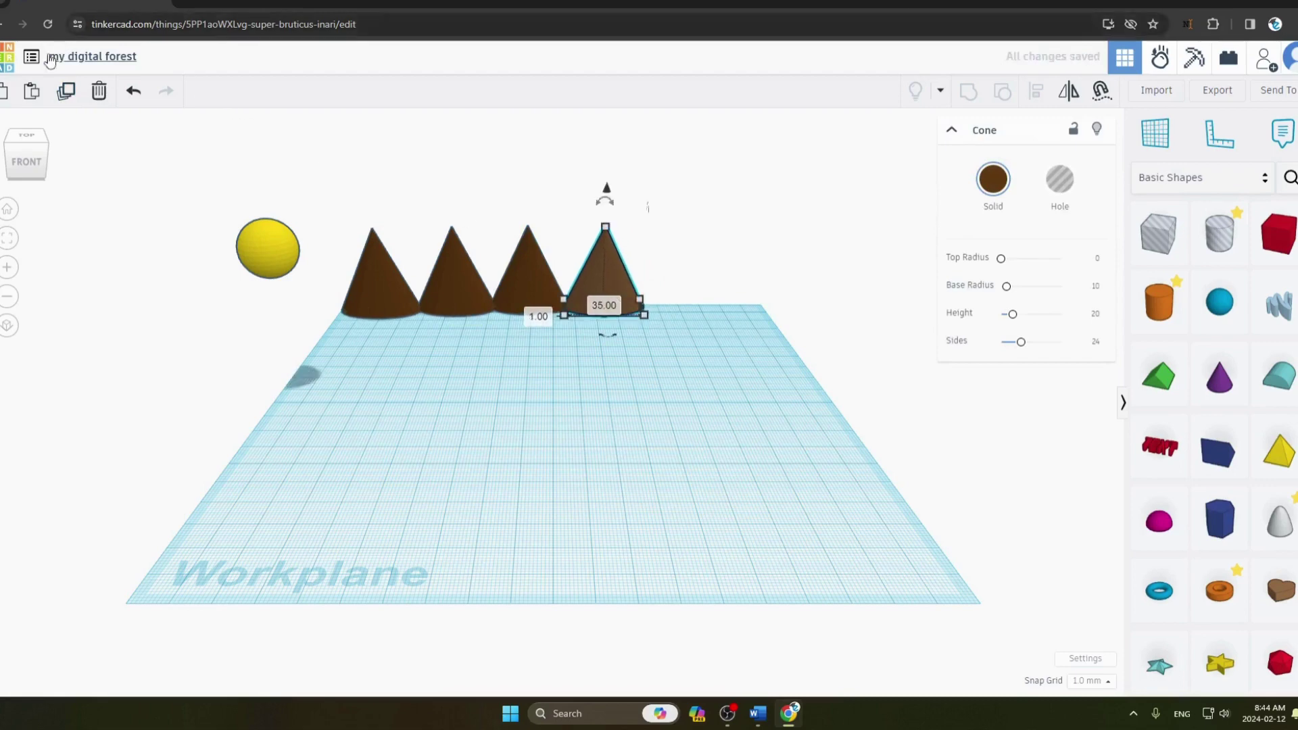
Duplicate the cone as a fifth mountain at the row's right end, widened to about 59 mm and made taller.
click(66, 97)
drag(618, 269, 692, 271)
drag(724, 316, 767, 312)
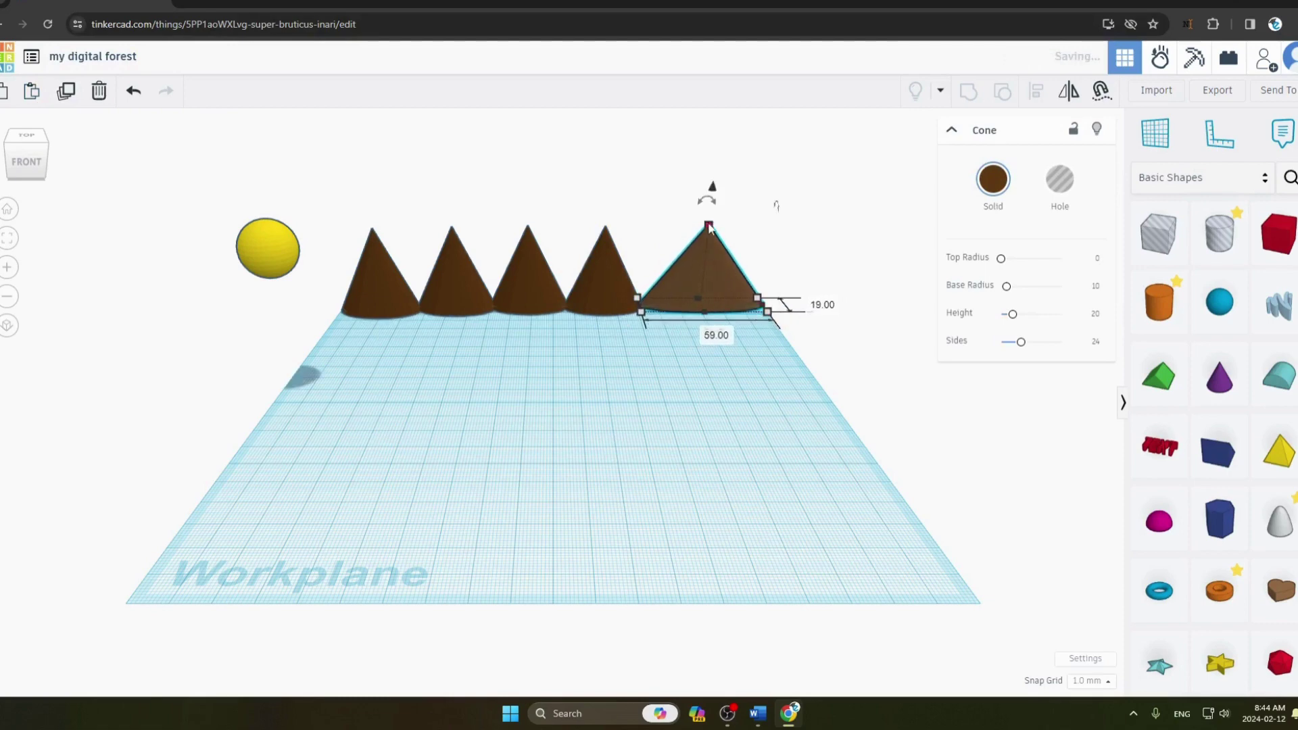
drag(709, 226, 710, 200)
Widen the fourth cone from the left to about 54 mm and raise its height to about 51 mm.
click(606, 290)
drag(648, 300, 671, 298)
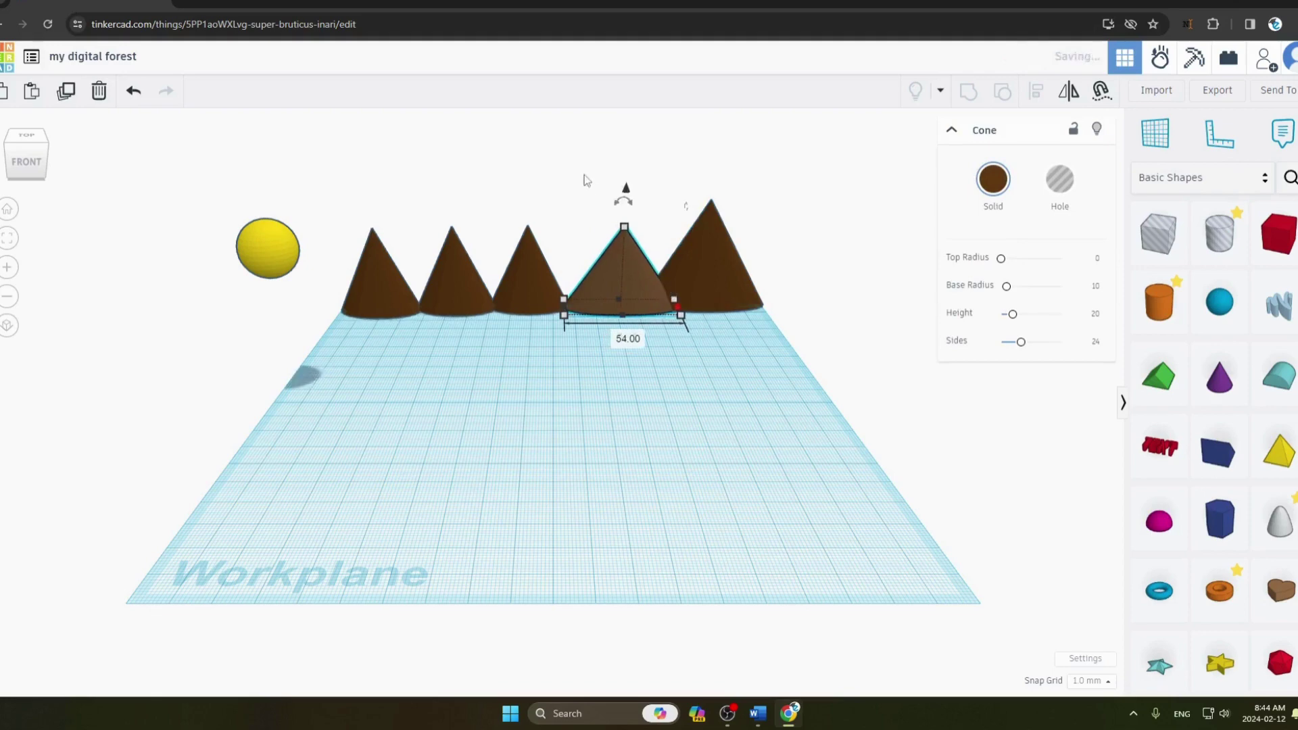
click(623, 223)
click(614, 241)
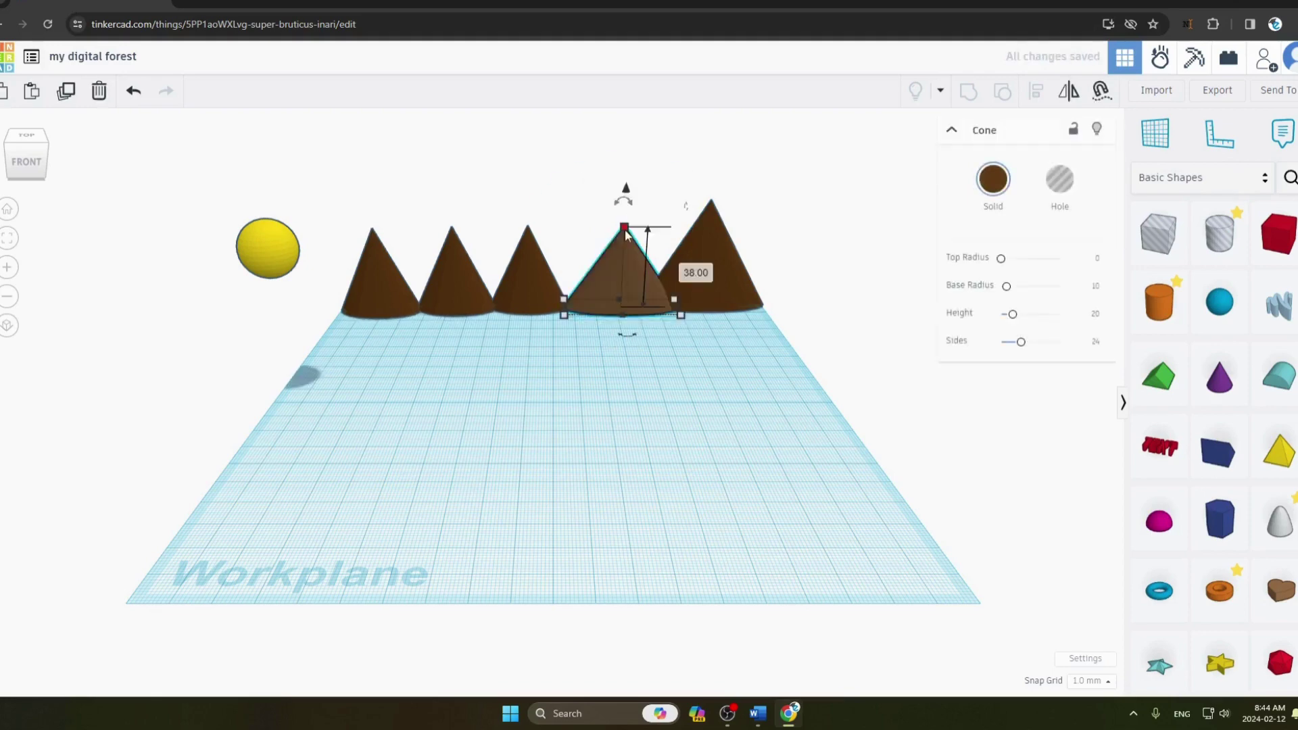
drag(626, 232, 629, 199)
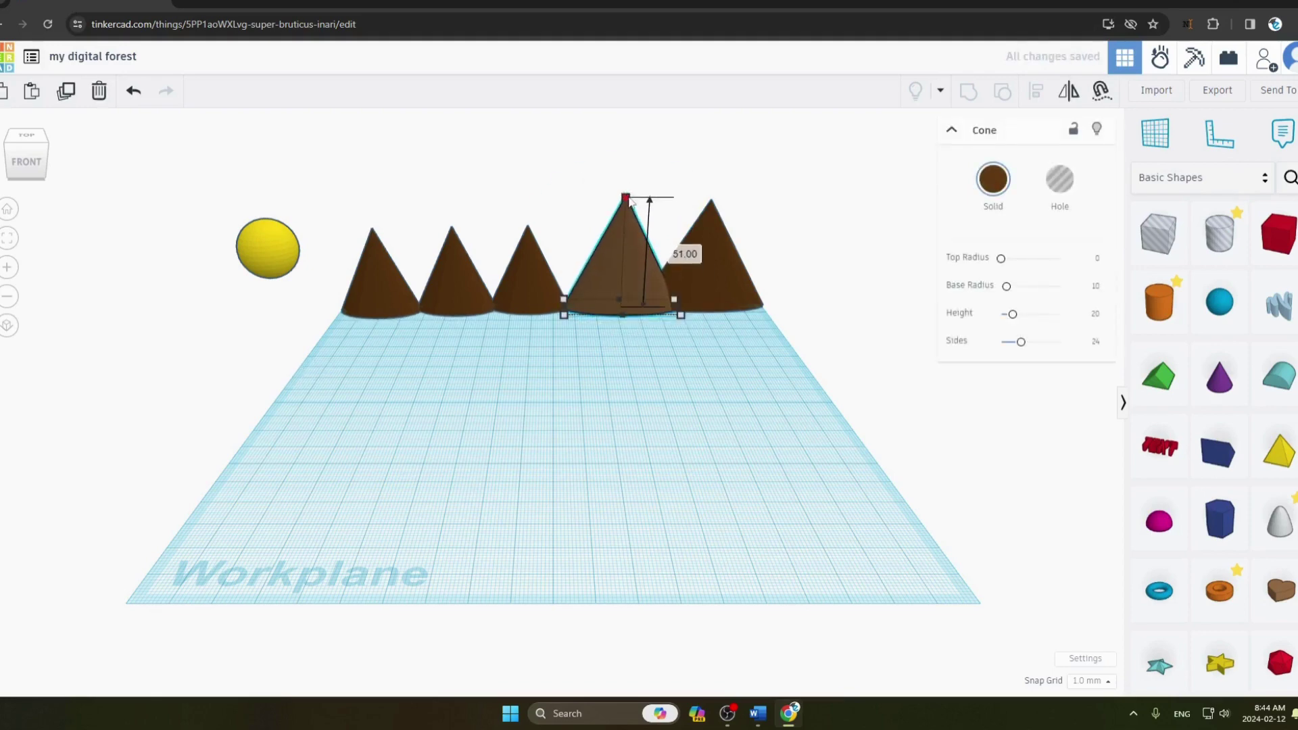
Widen the middle cone slightly and raise its height to about 54 mm.
click(546, 283)
drag(568, 318, 586, 314)
drag(539, 230, 555, 196)
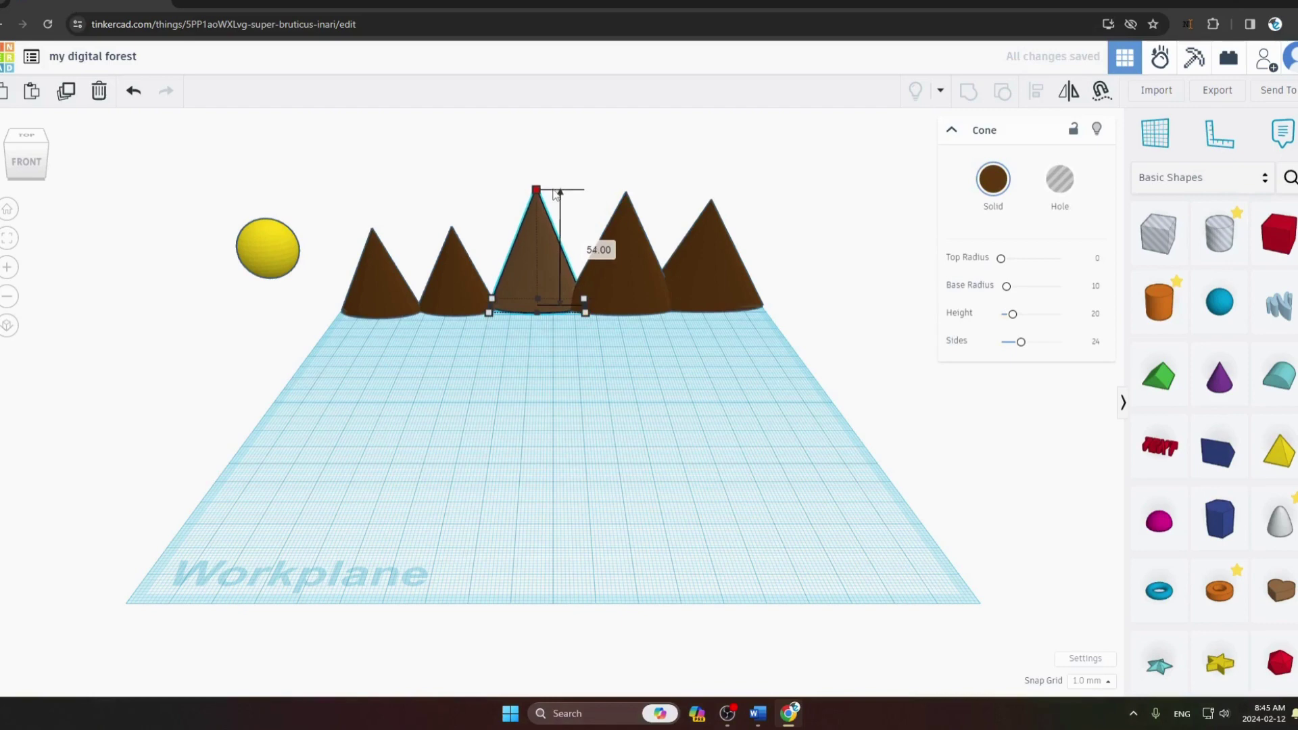
Widen the second cone and raise it to about 52 mm, and make the leftmost cone about 43 mm wide and 49 mm high.
click(451, 280)
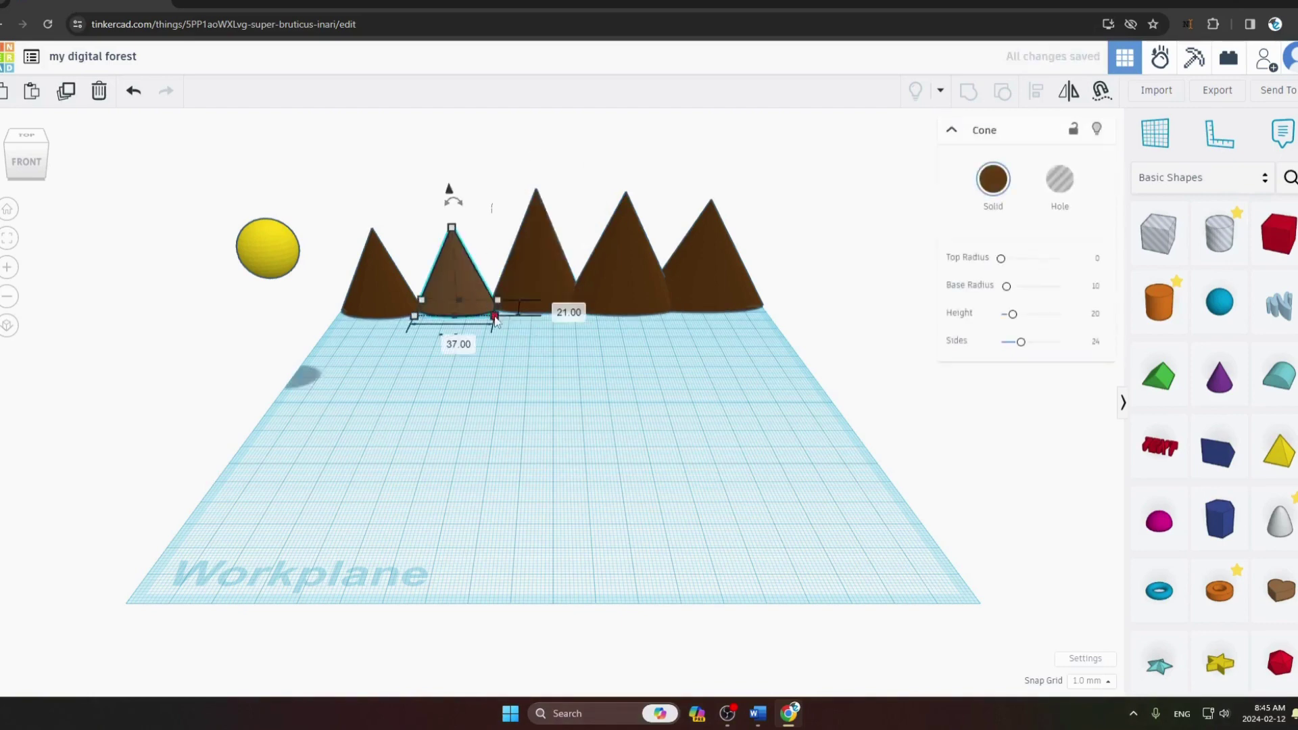
drag(495, 315, 516, 307)
drag(464, 227, 477, 195)
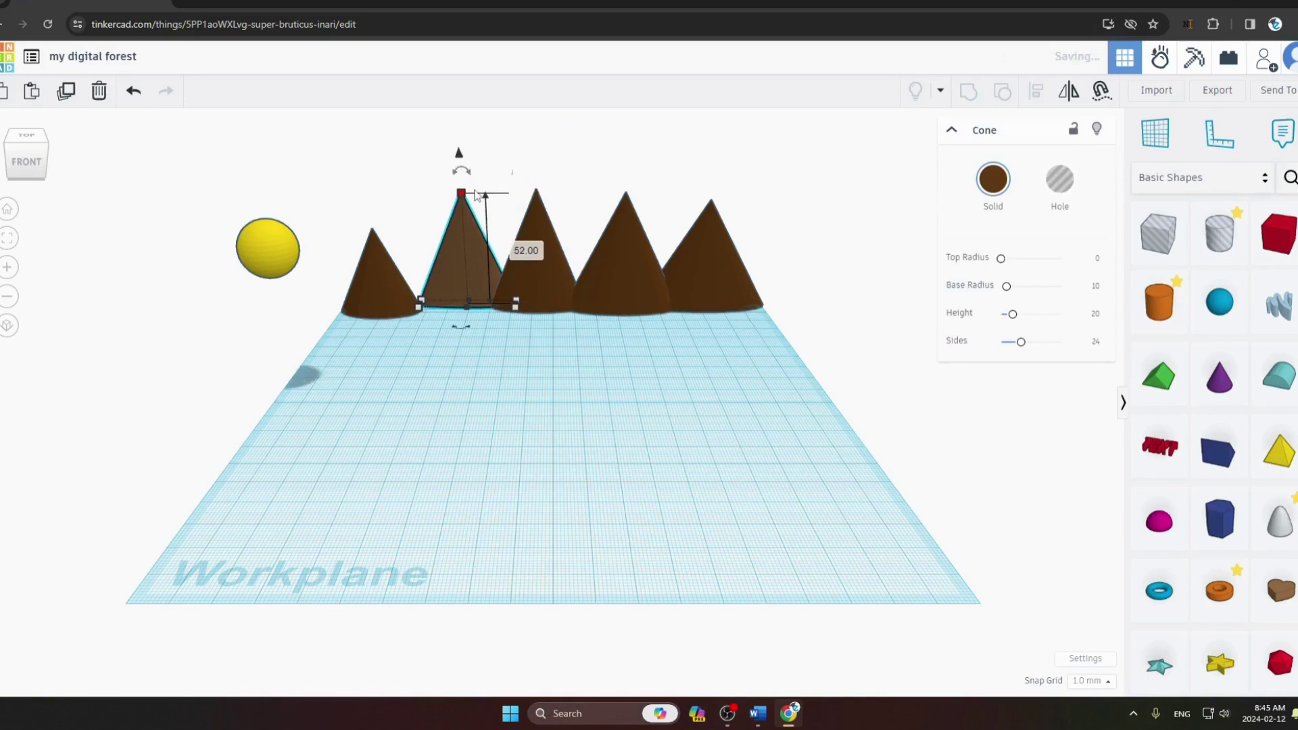
click(383, 281)
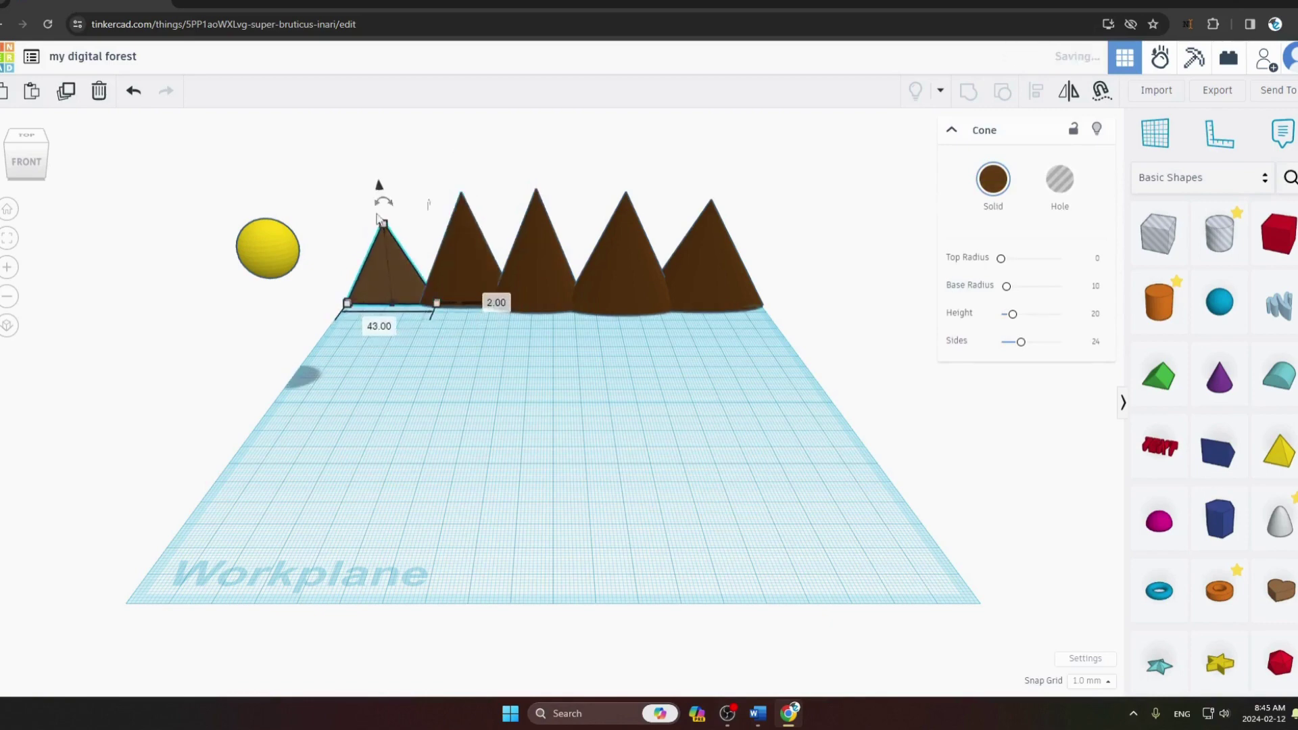
drag(380, 222, 381, 200)
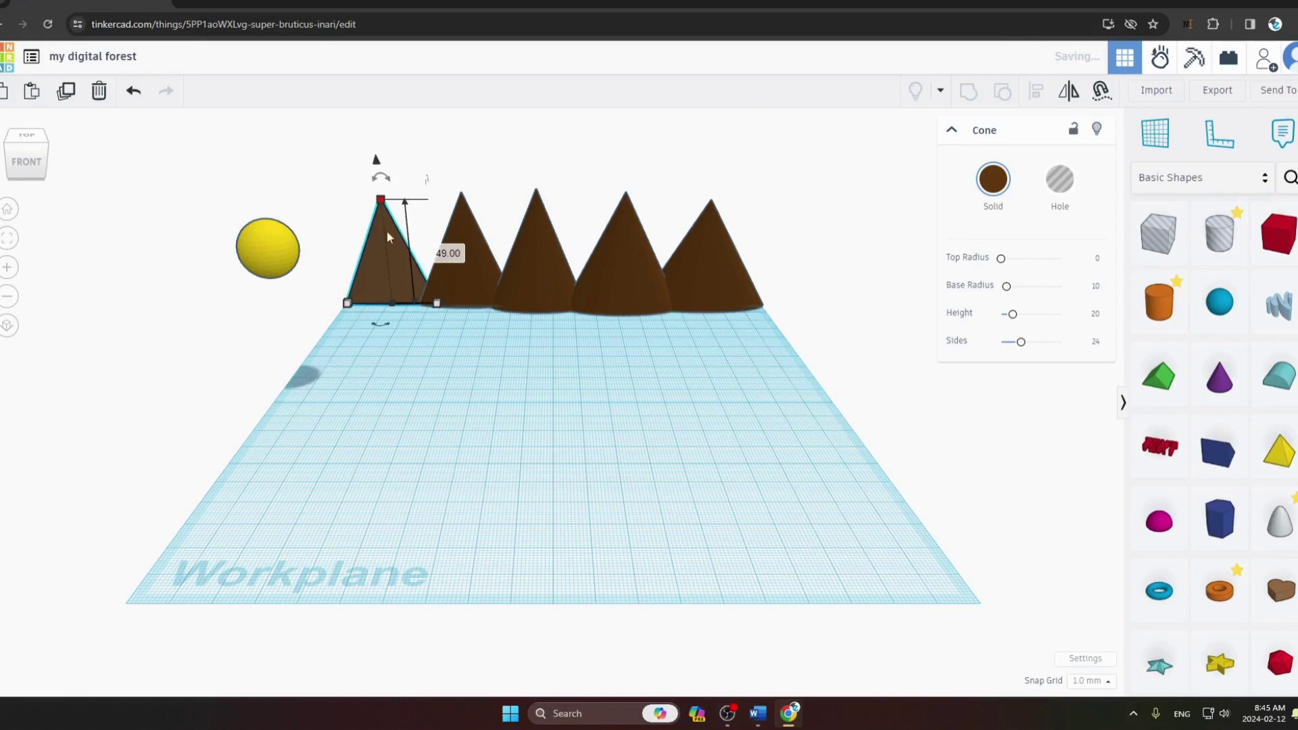
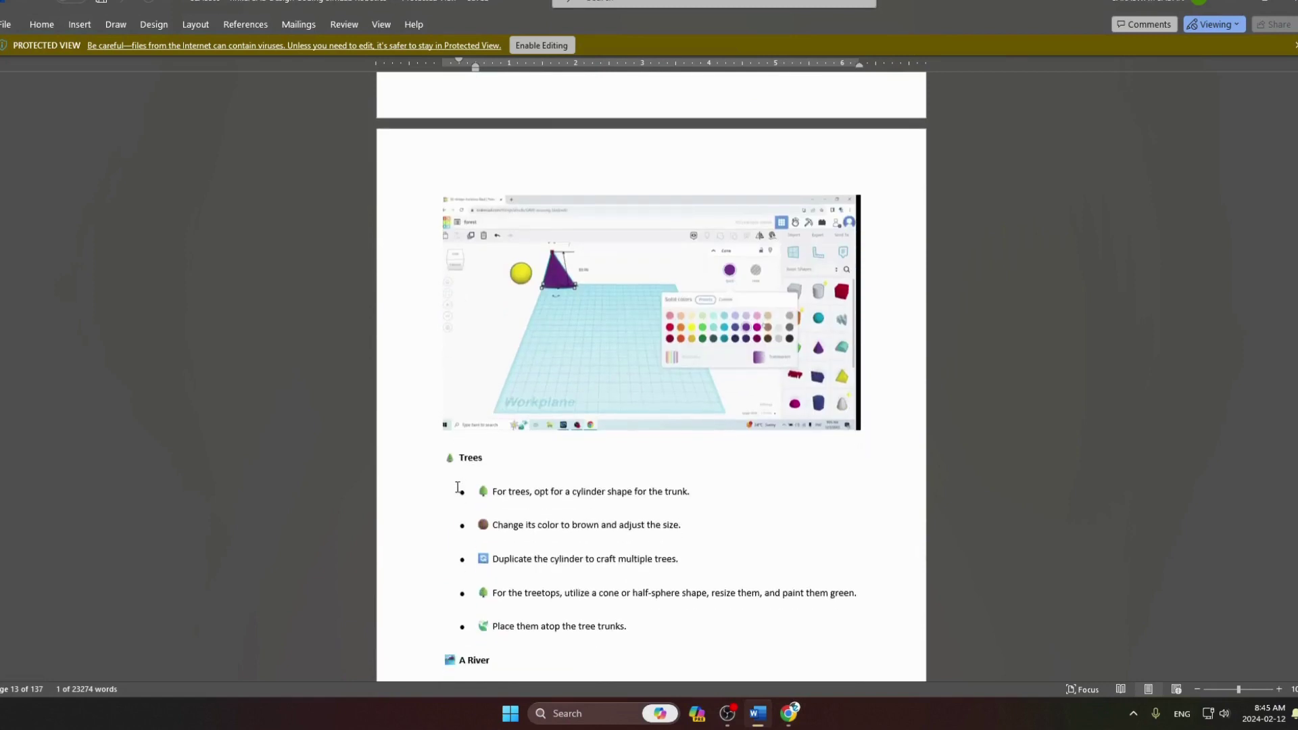
Read the tree instructions in the Word guide and place a cylinder near the workplane's back-right corner in Tinkercad.
scroll(533, 545, down, 2)
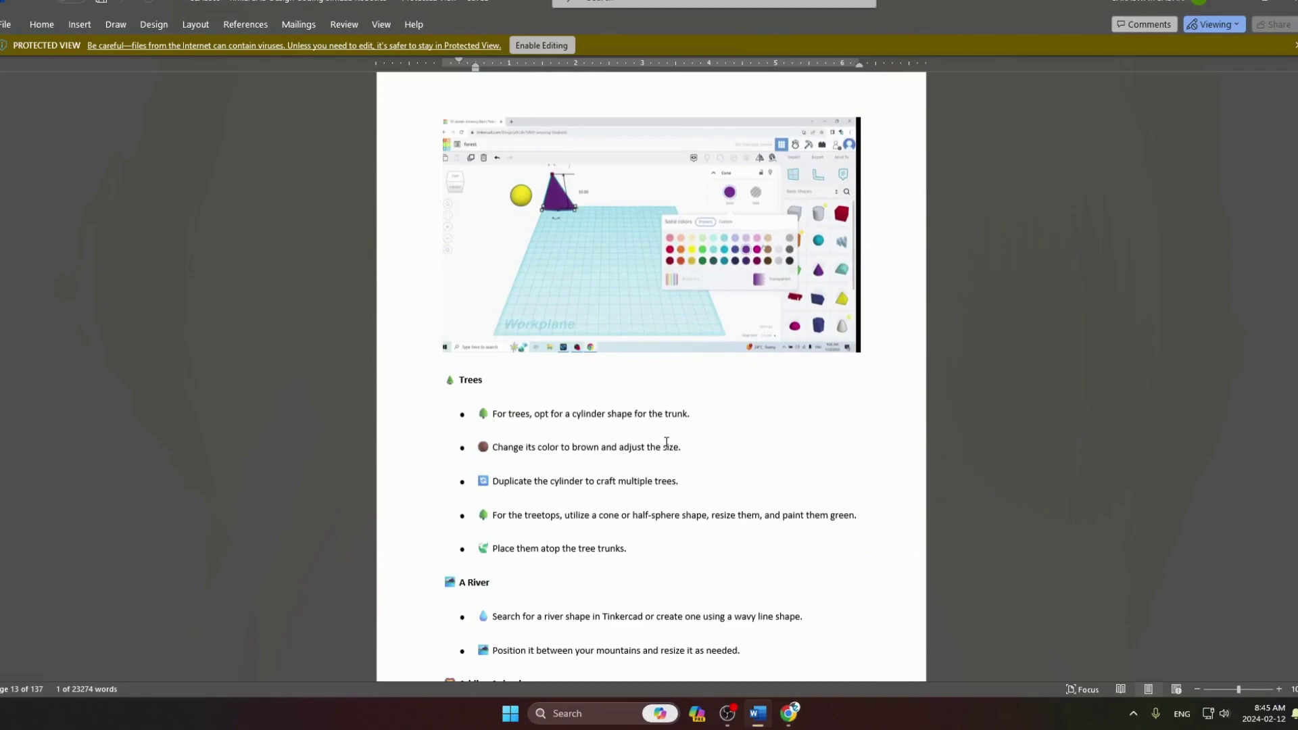
key(alt+Tab)
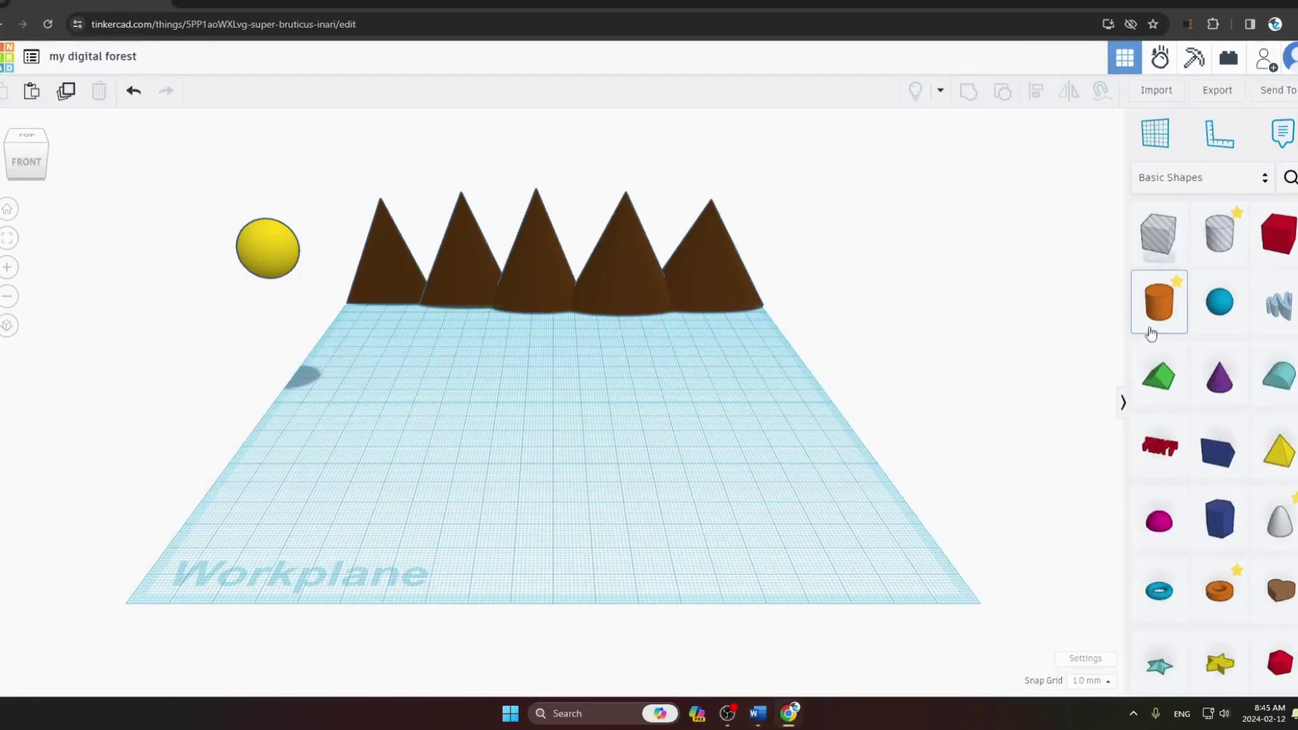
drag(1152, 332, 759, 358)
click(741, 457)
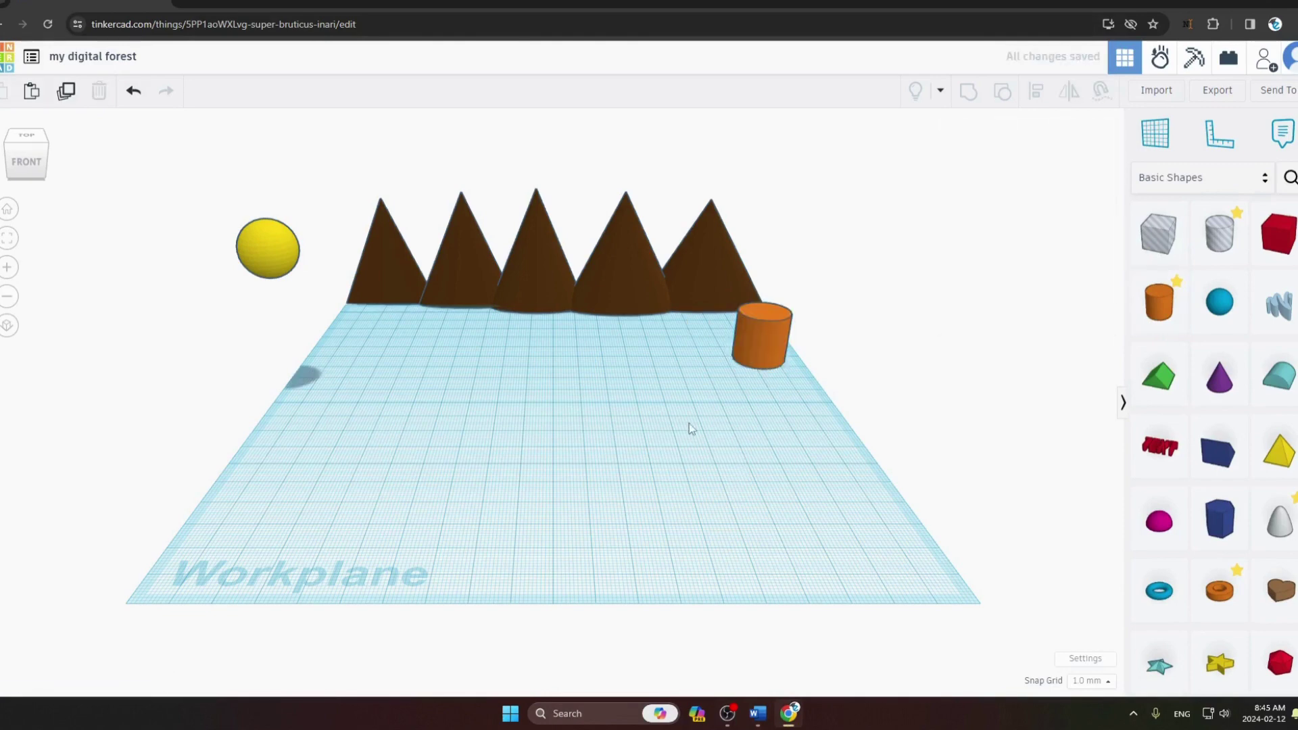
Check the trunk color instruction in Word and change the Tinkercad cylinder's solid color to the dark brown preset.
key(alt+Tab)
scroll(660, 420, down, 2)
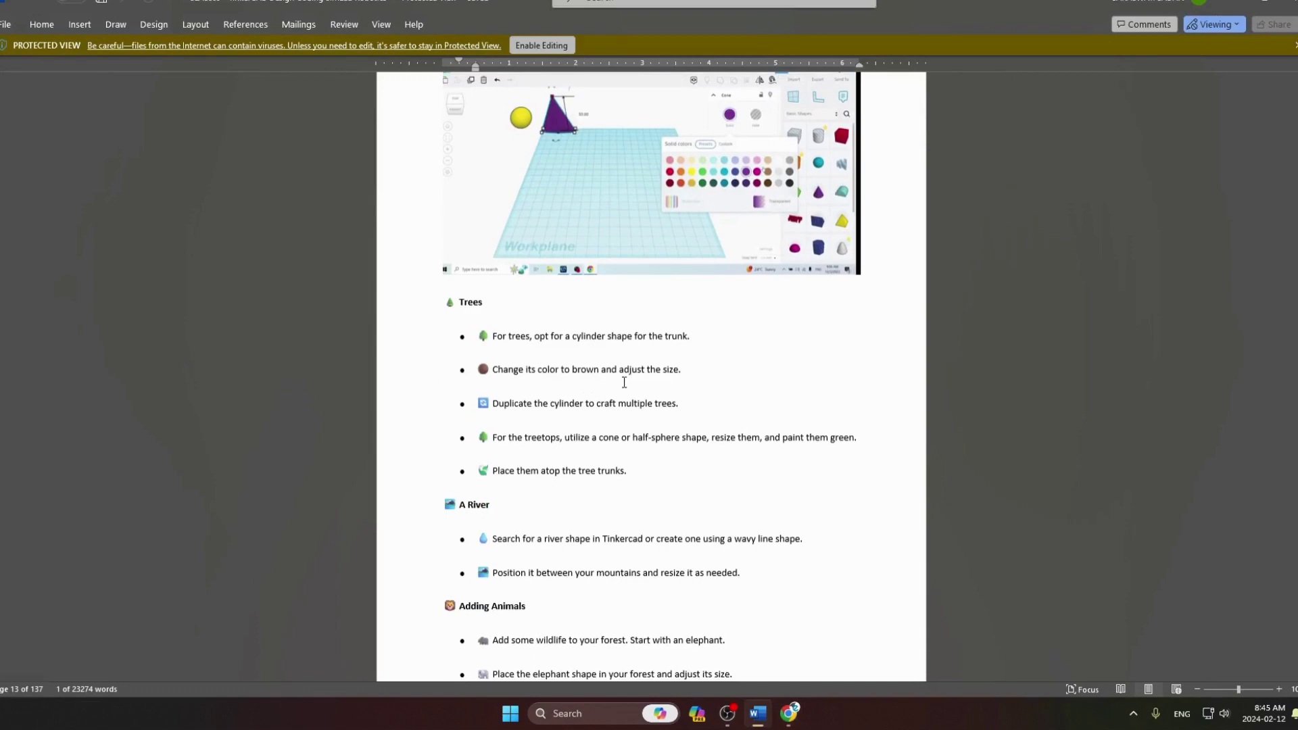
key(alt+Tab)
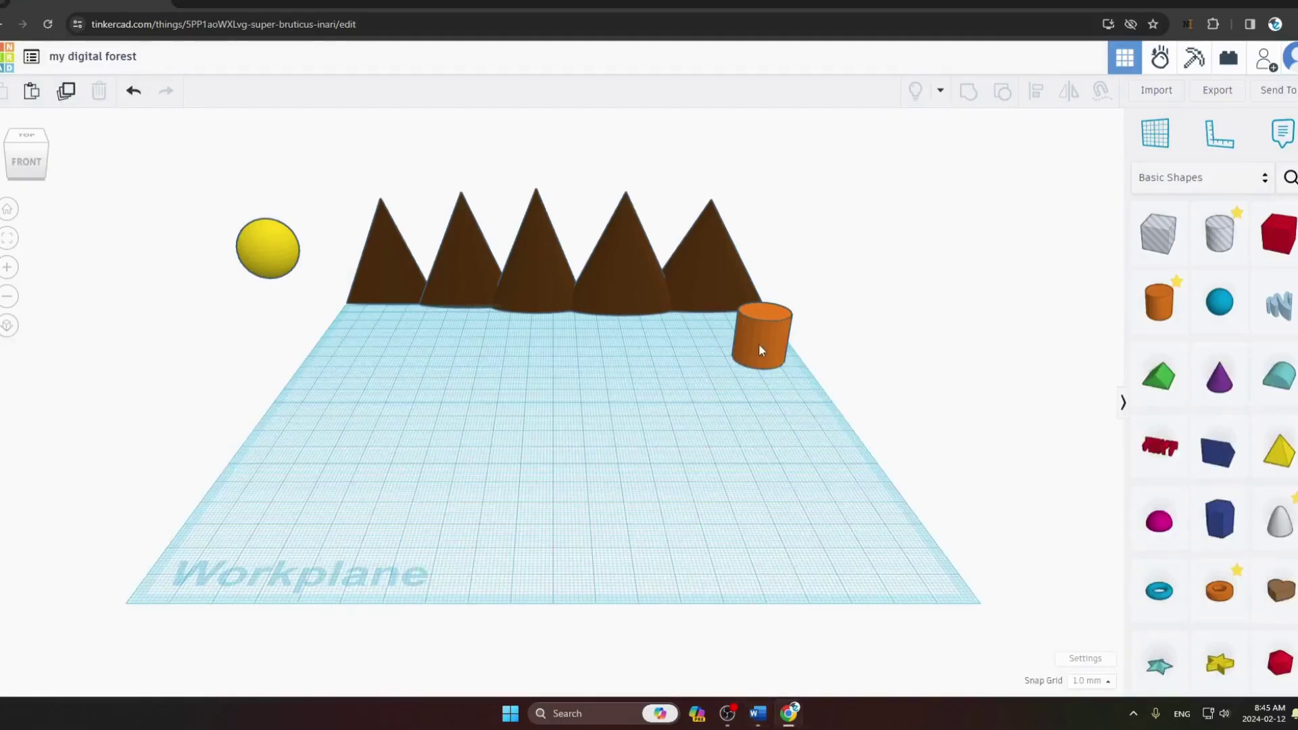
click(759, 343)
click(991, 202)
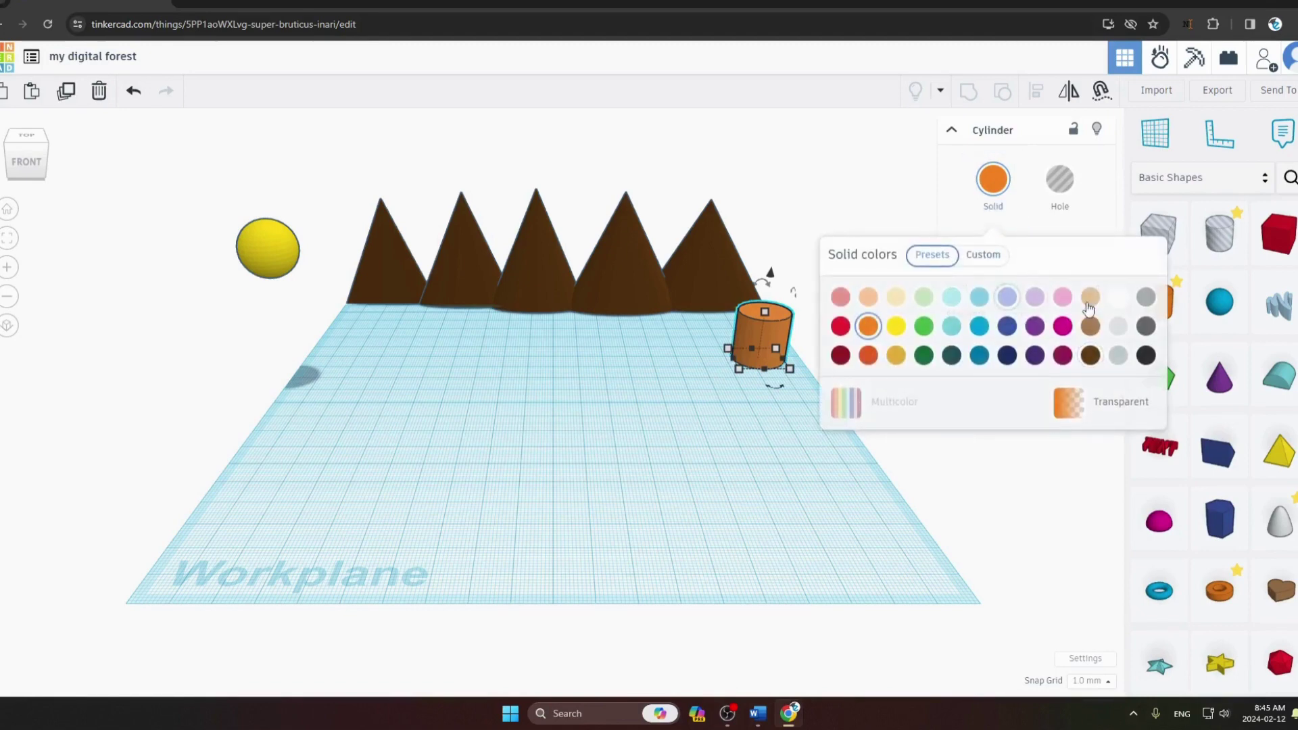
click(1090, 327)
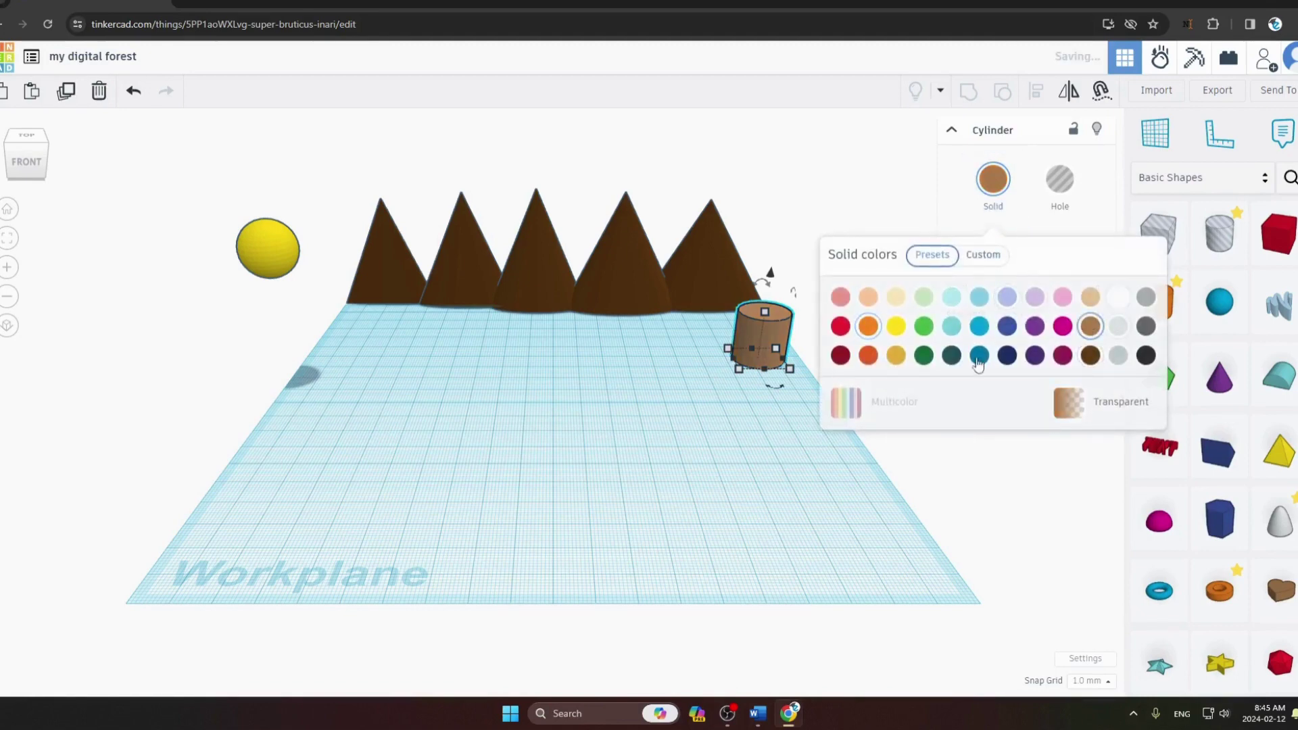
click(1090, 355)
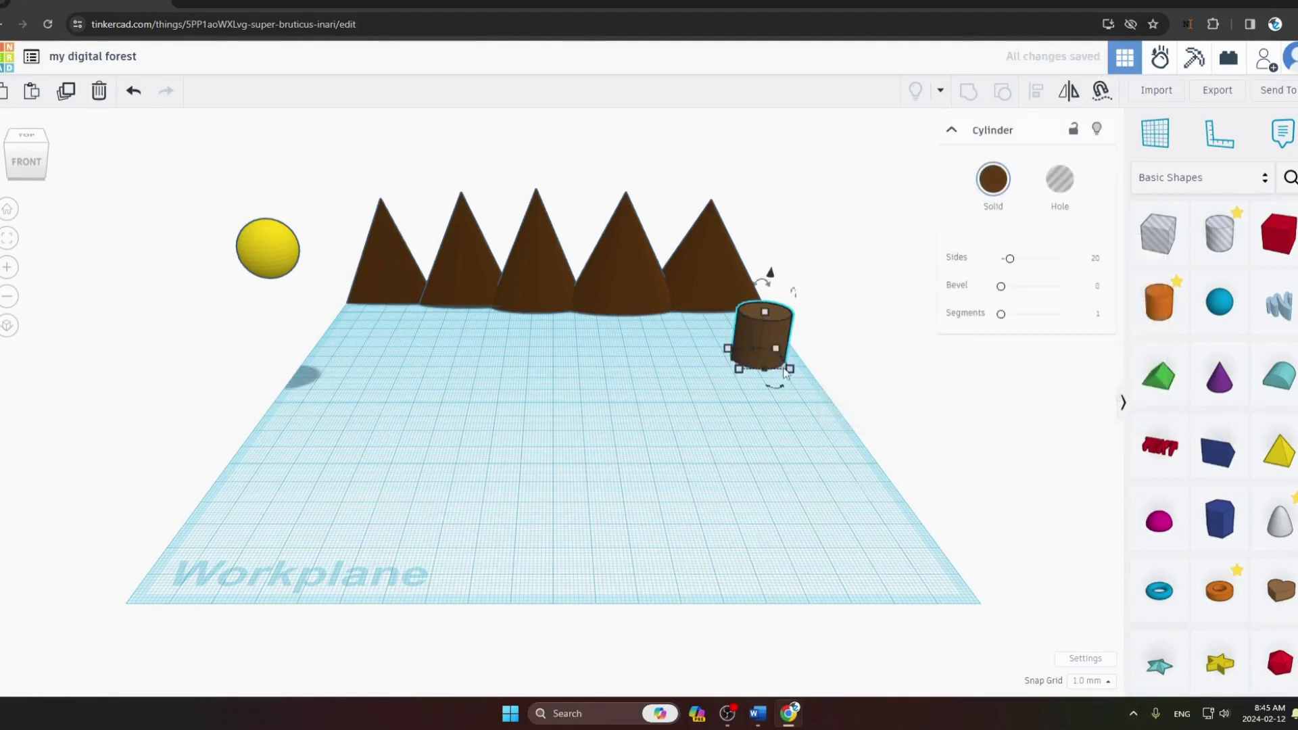
Shrink the cylinder's base to about 9 by 9 mm and move it toward the workplane's right edge.
drag(790, 369, 756, 359)
click(793, 436)
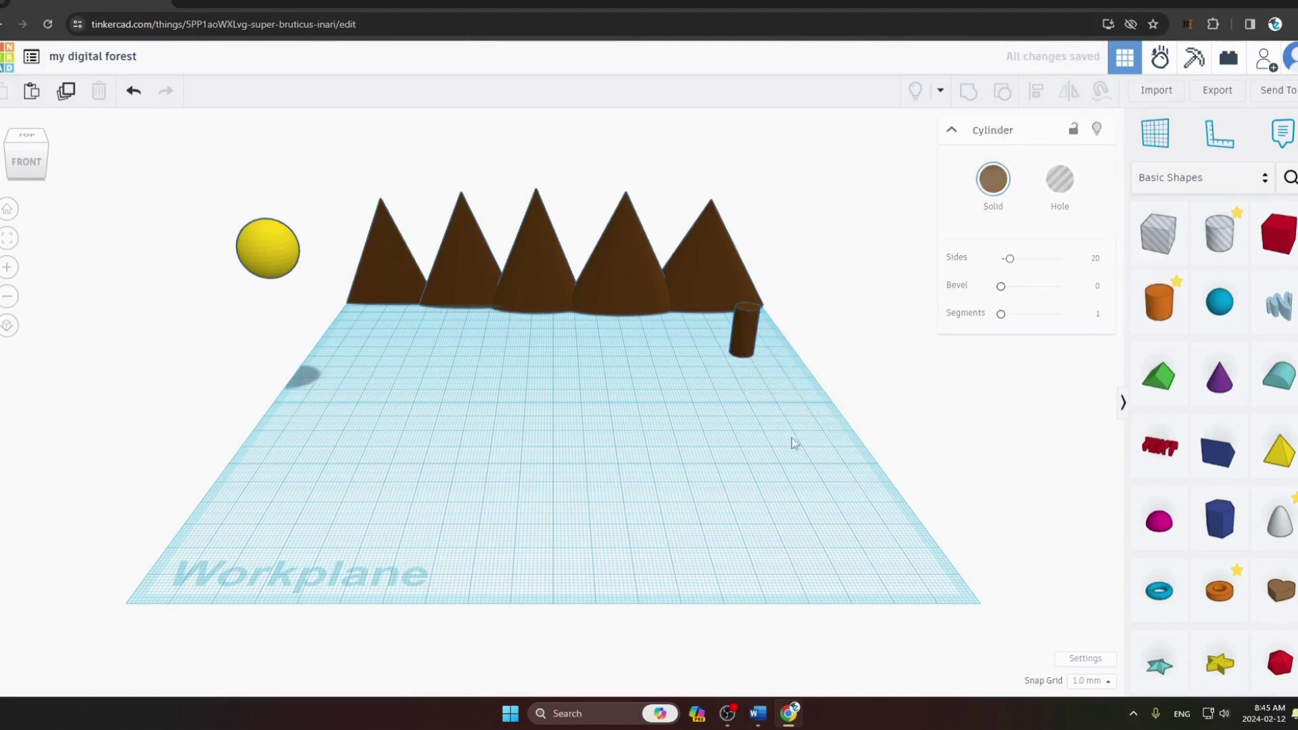
drag(746, 340, 766, 331)
Check the trunk duplication instruction in Word, and in Tinkercad place a copy of the cylinder about 58 mm forward along the workplane's right edge.
key(alt+Tab)
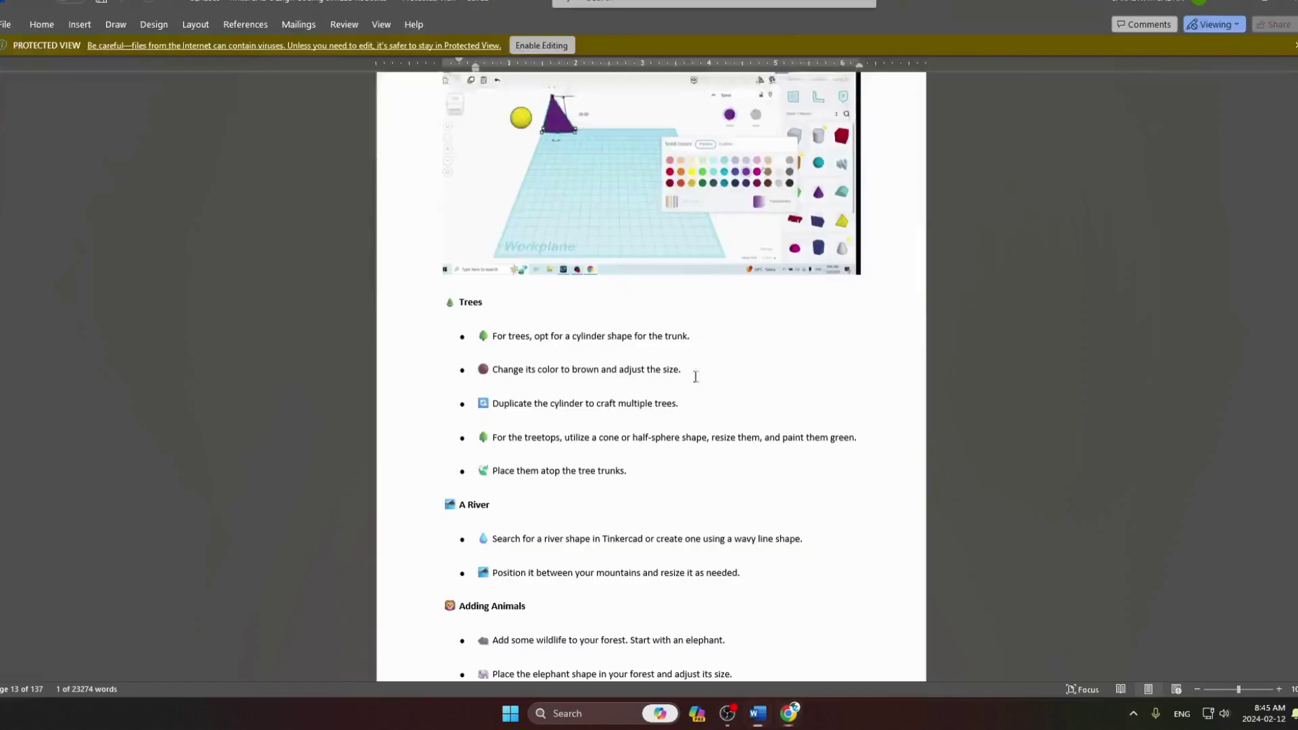
scroll(635, 389, down, 2)
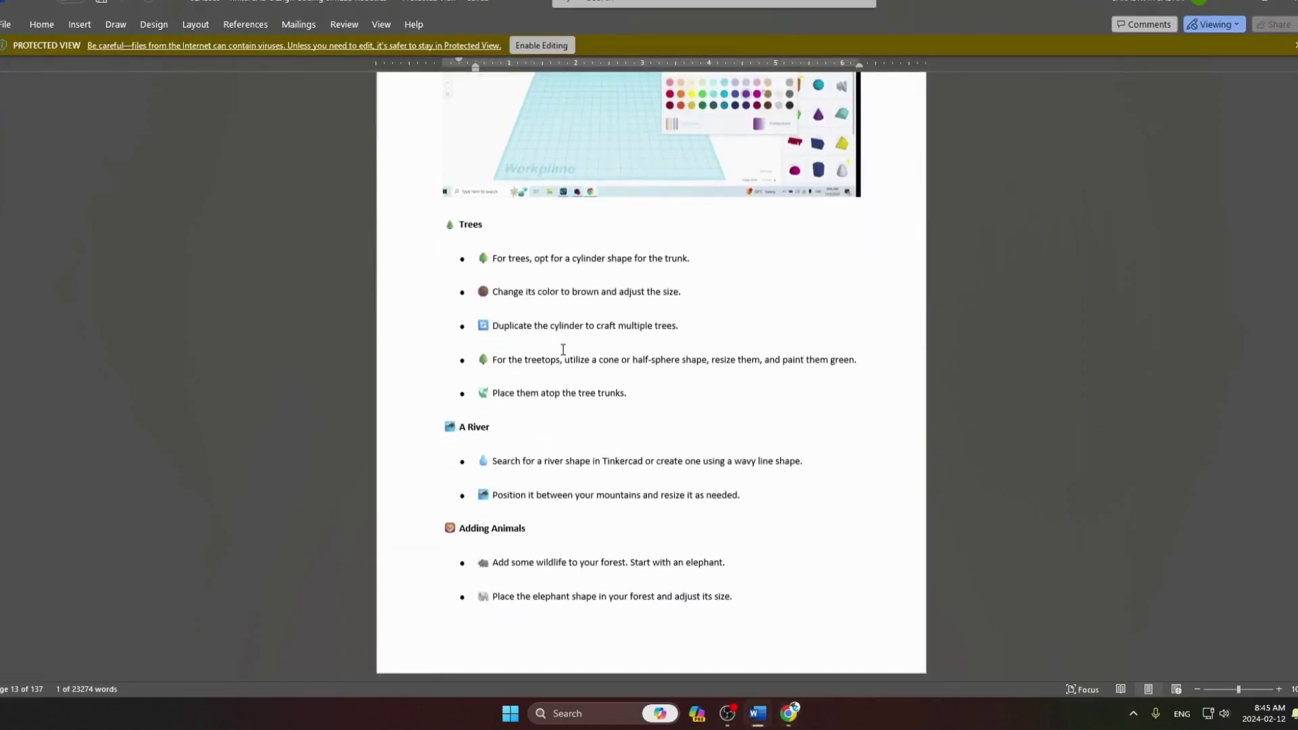
scroll(610, 369, up, 2)
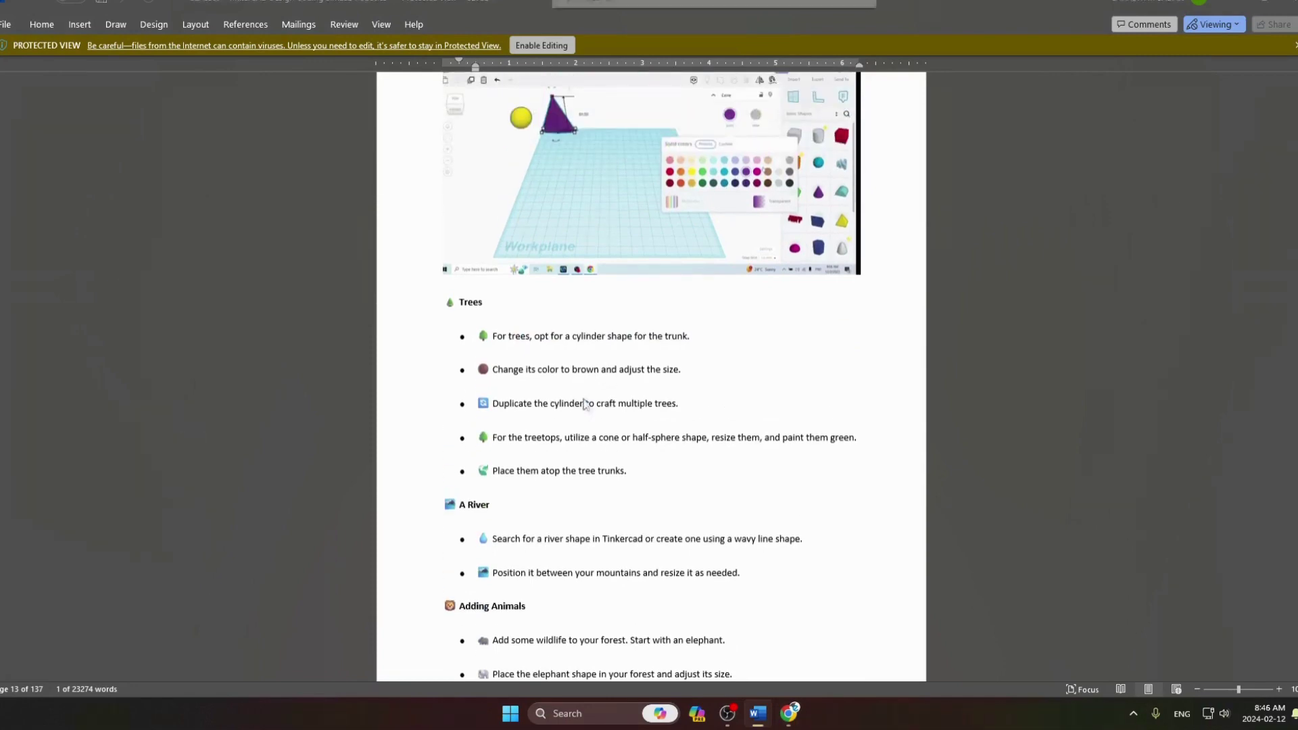
key(alt+Tab)
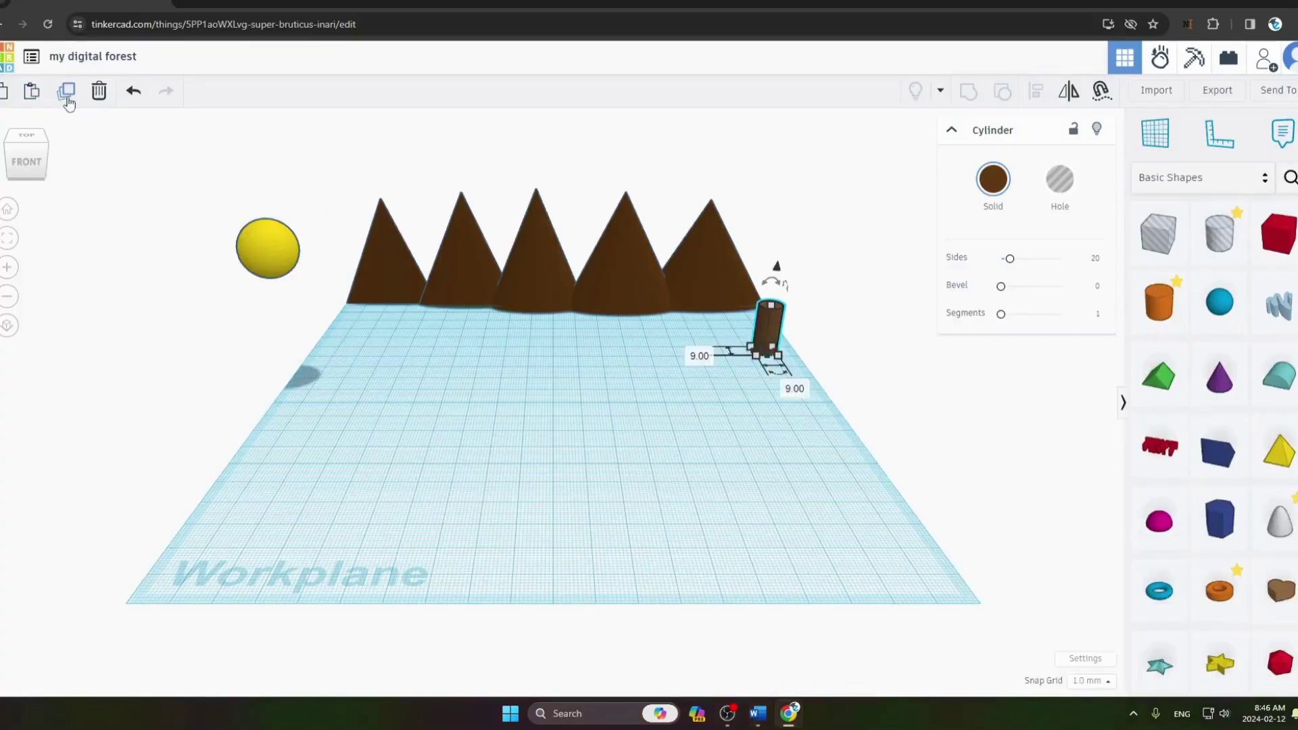
click(691, 355)
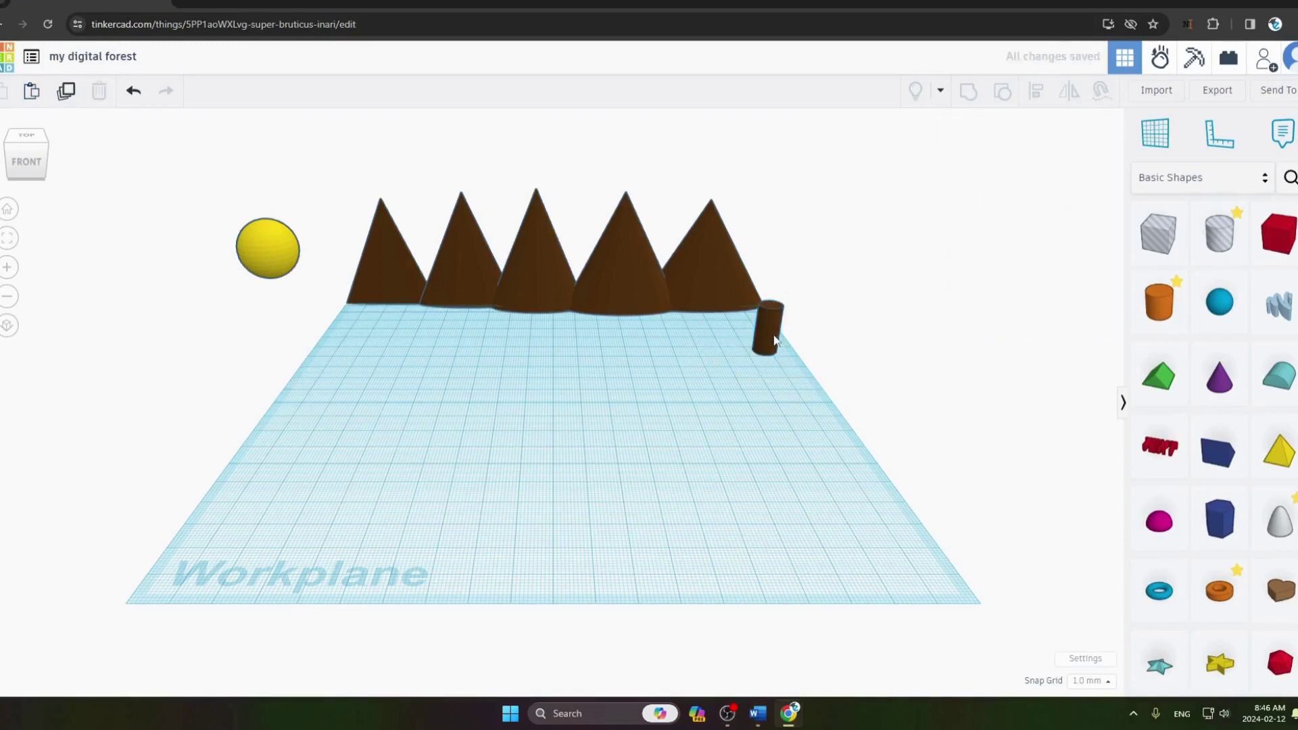
alt+drag(768, 340, 805, 402)
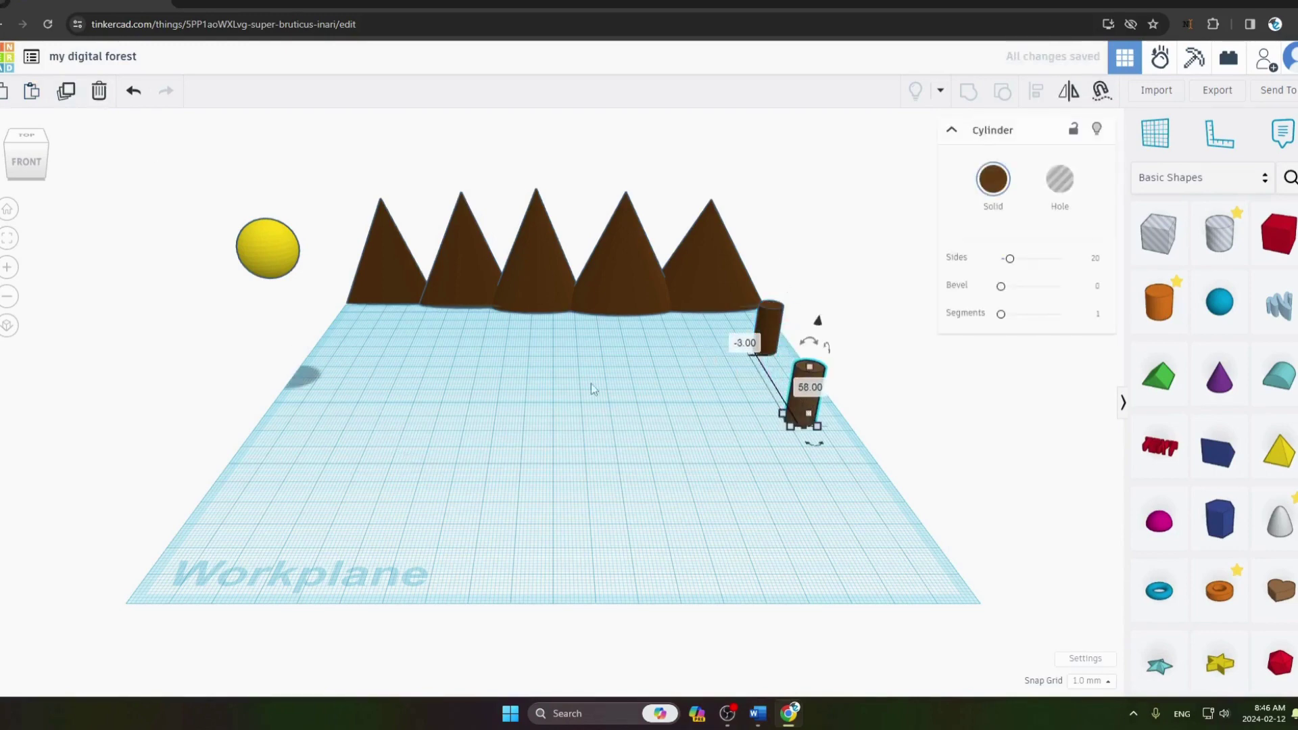
click(444, 363)
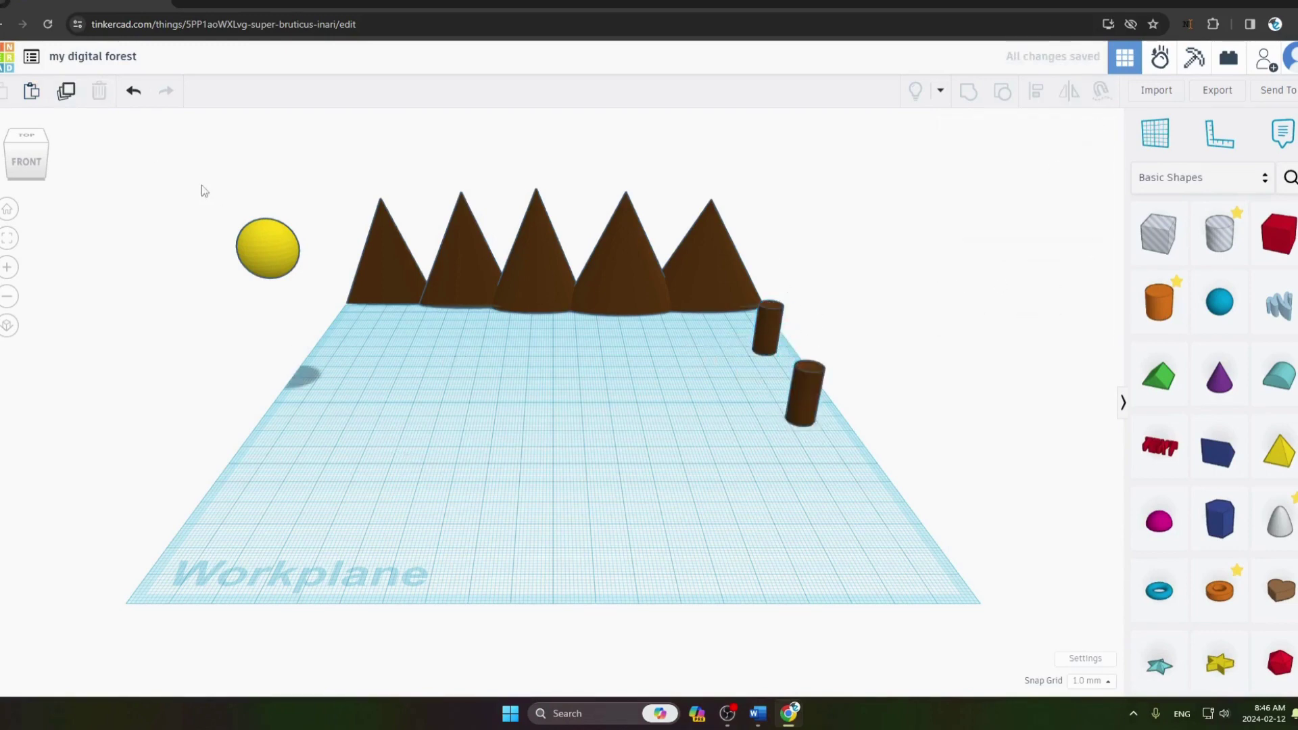
Duplicate the second trunk and move the copy about 69 mm forward to the workplane's front-right corner.
click(795, 396)
click(75, 95)
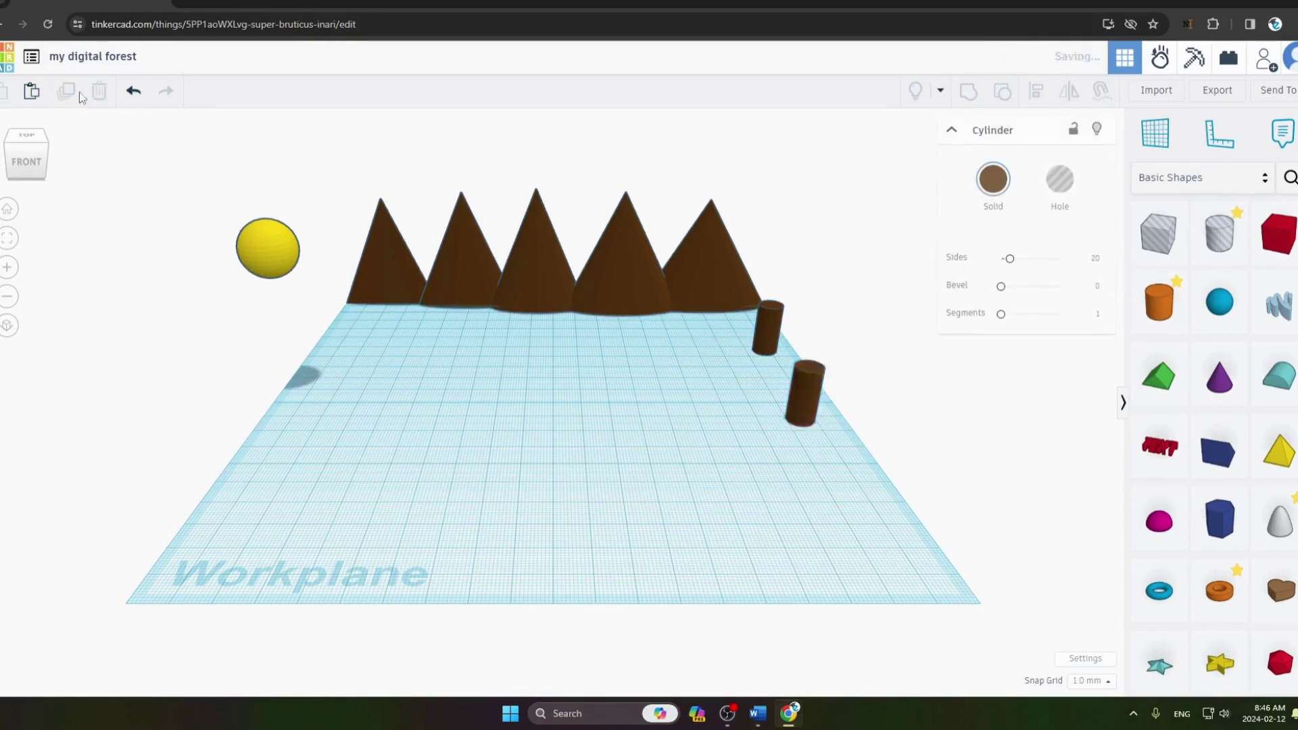
click(712, 446)
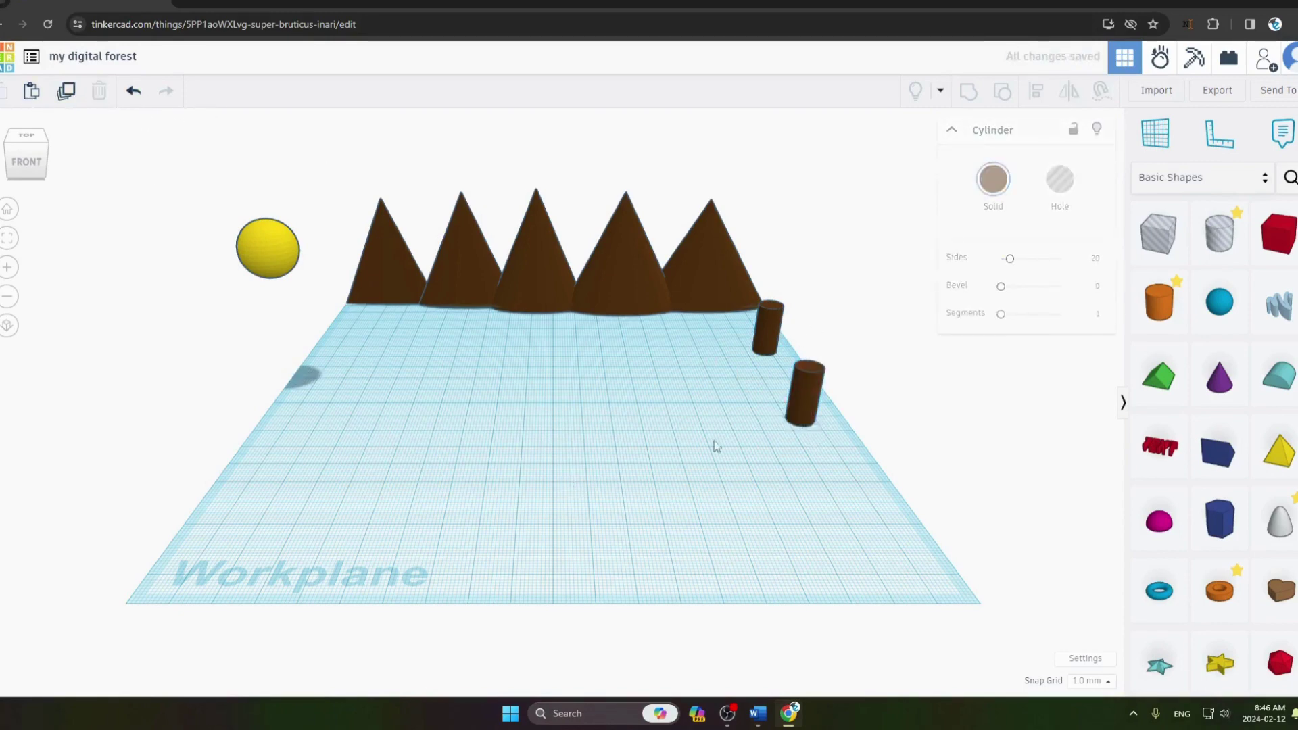
drag(800, 421, 874, 549)
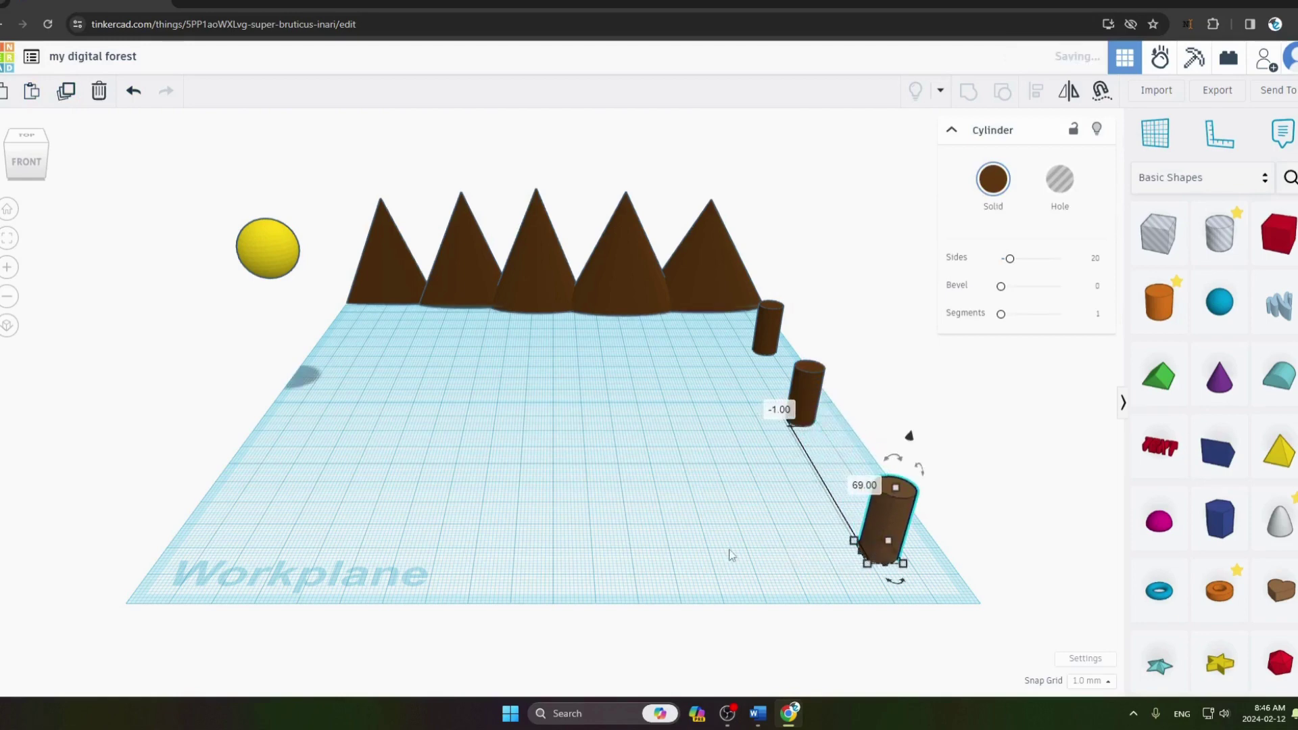
click(816, 546)
Duplicate the front, middle and back trunks and place the copies opposite along the workplane's left edge, about 170, 168 and 172 mm away.
click(879, 539)
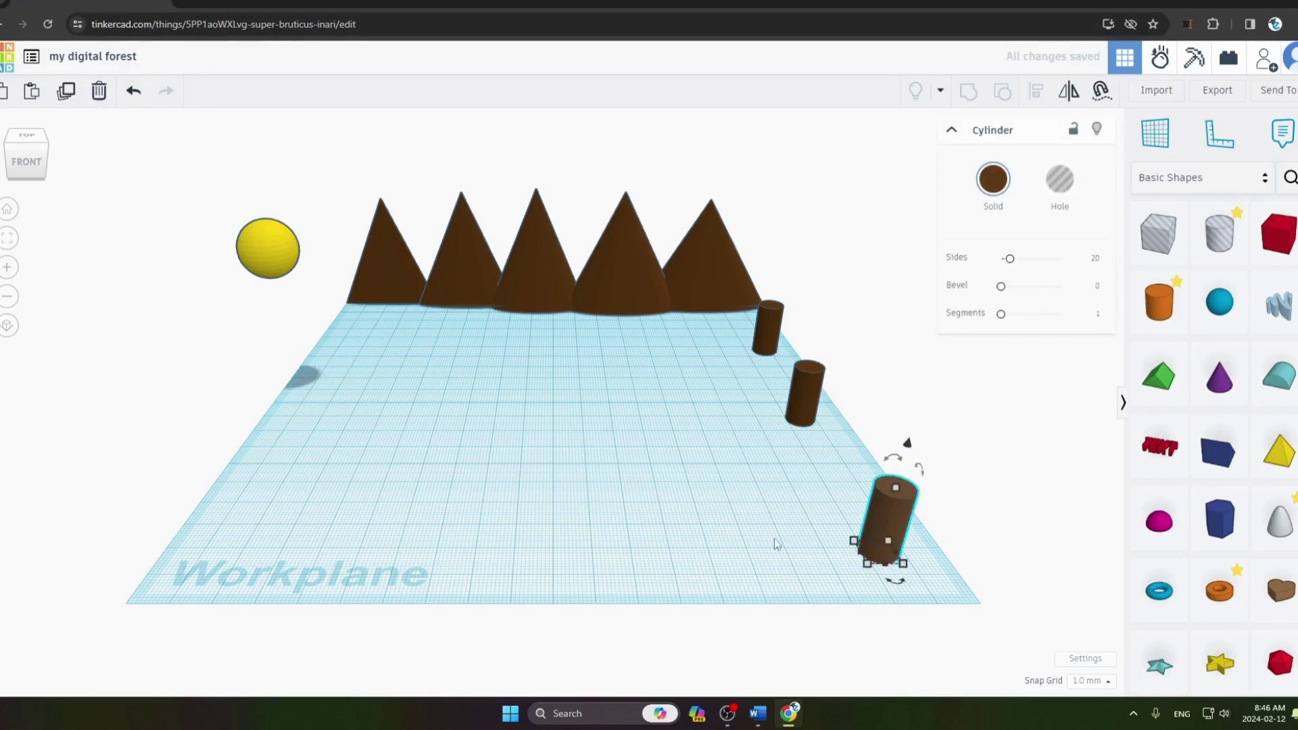
drag(893, 514, 191, 514)
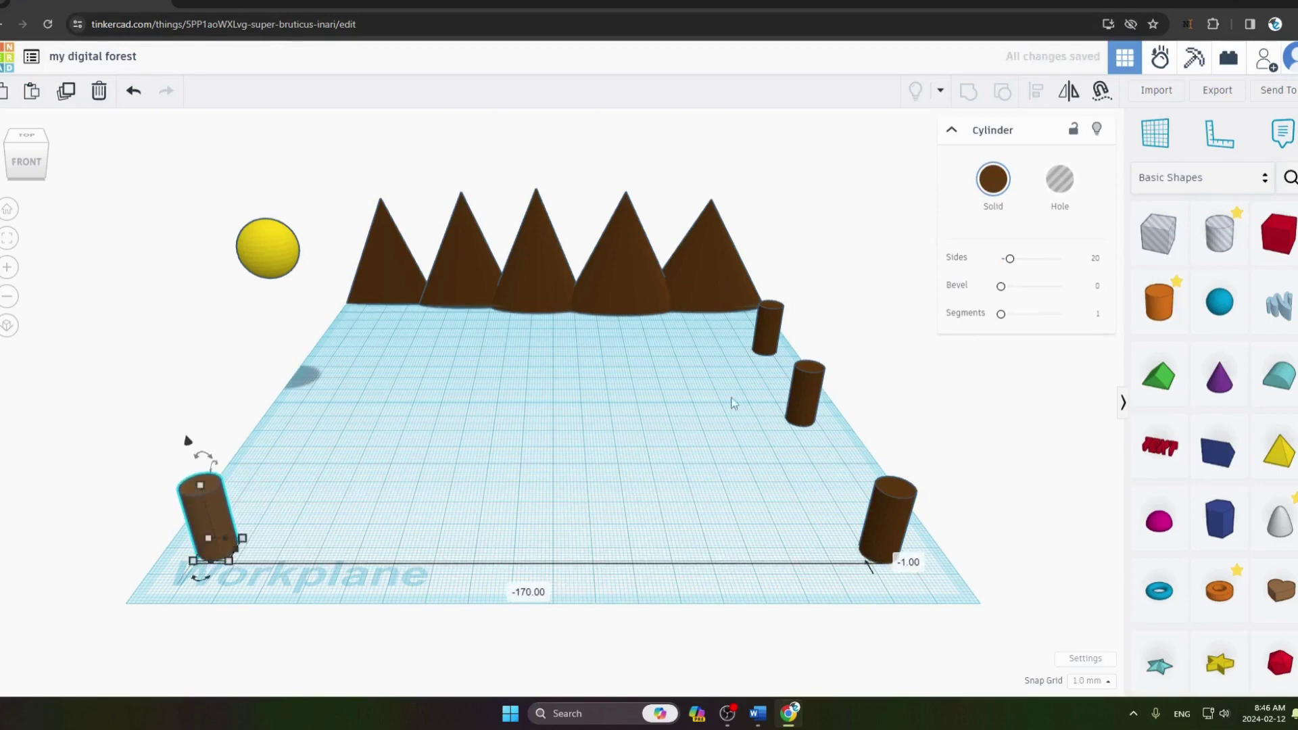
click(800, 412)
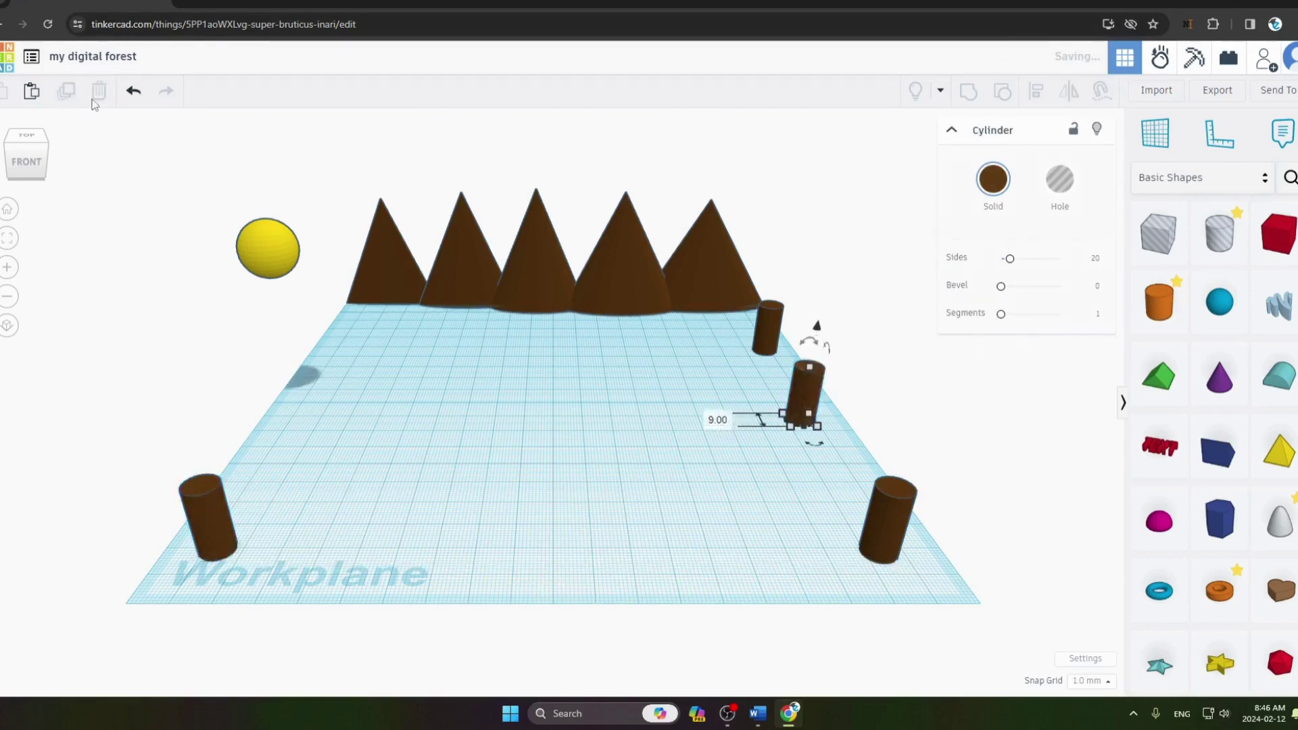
drag(816, 405, 309, 395)
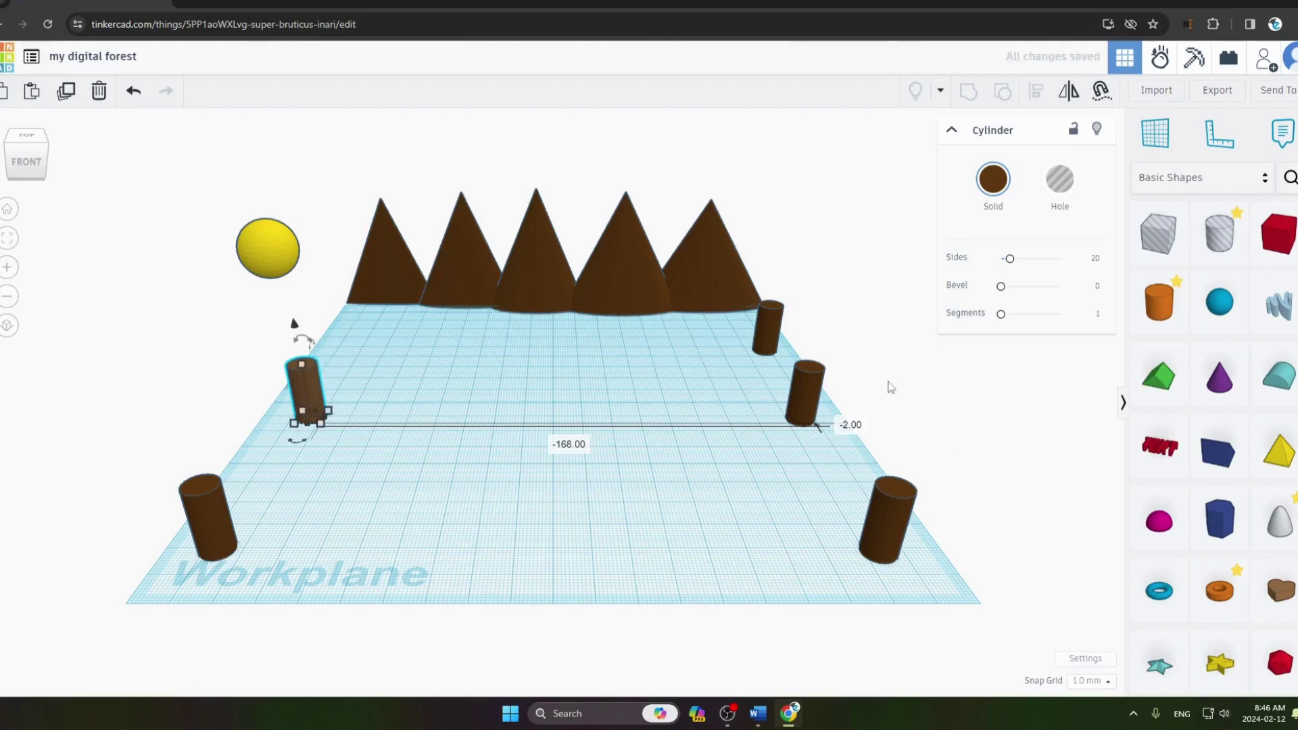
click(760, 340)
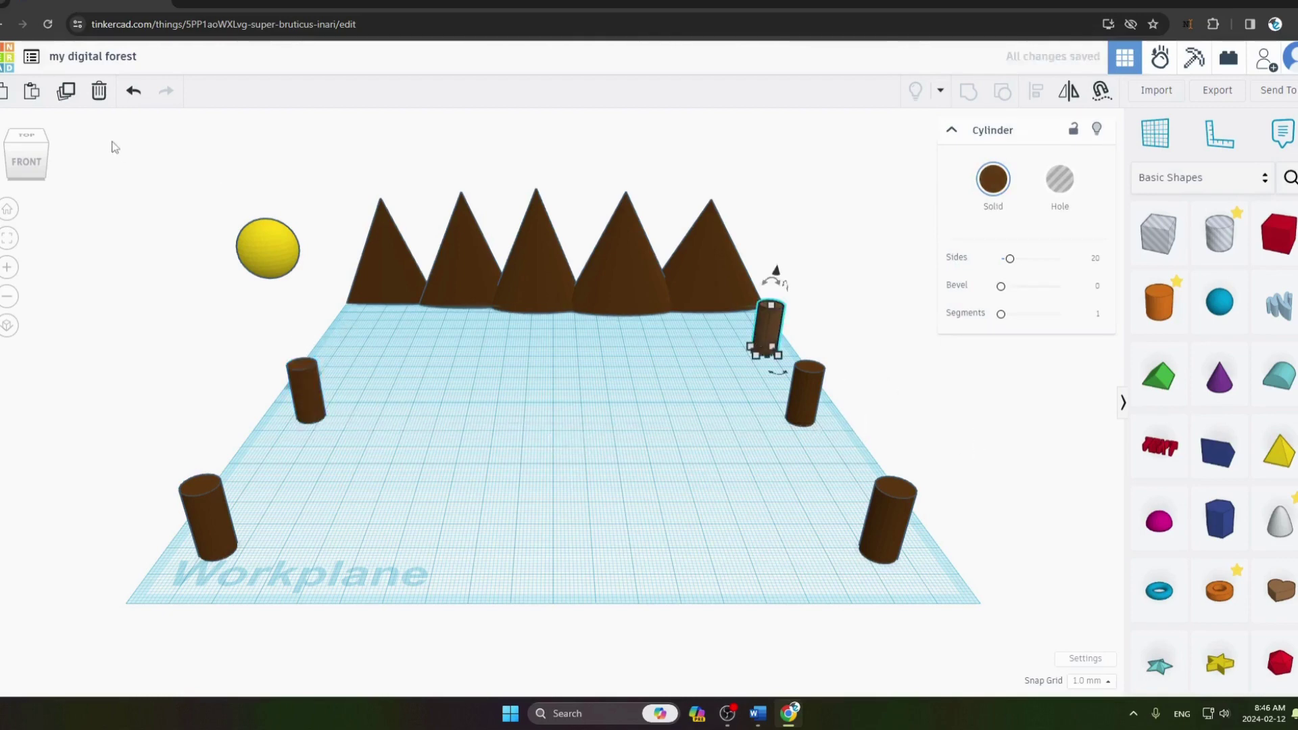
click(71, 97)
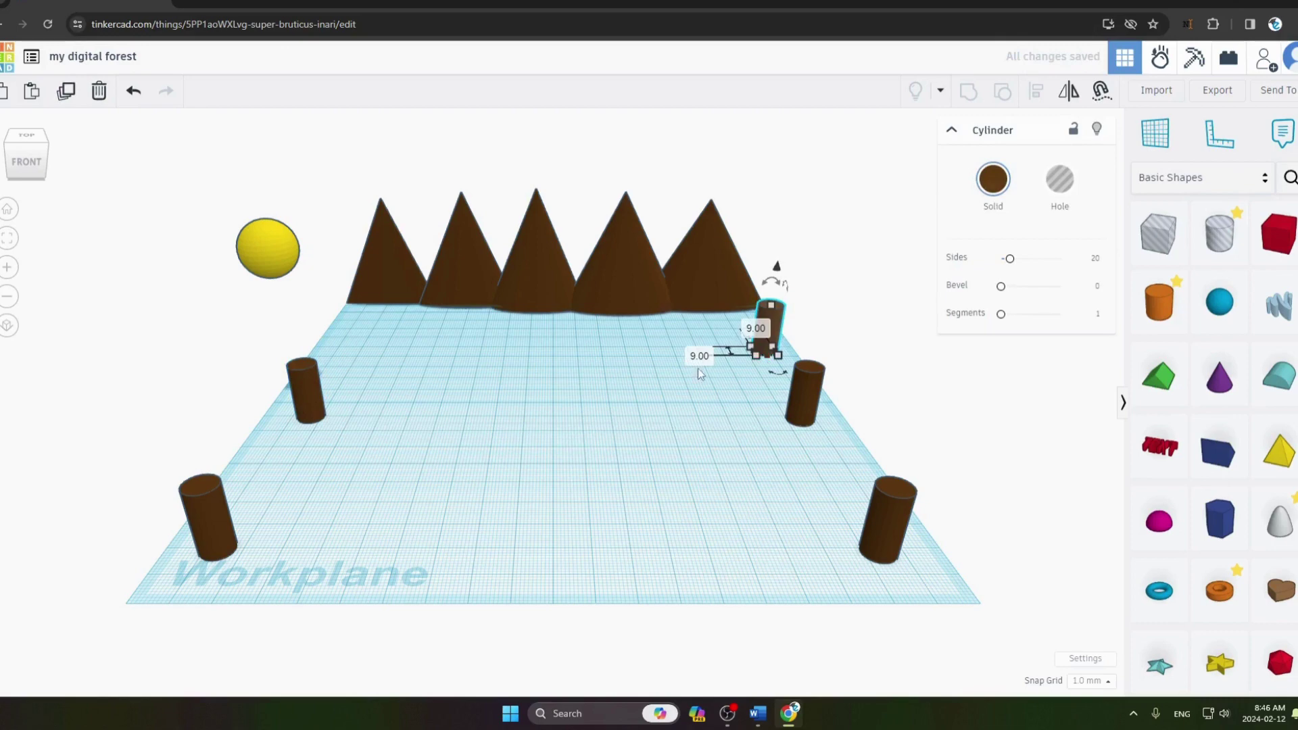
drag(766, 325, 338, 323)
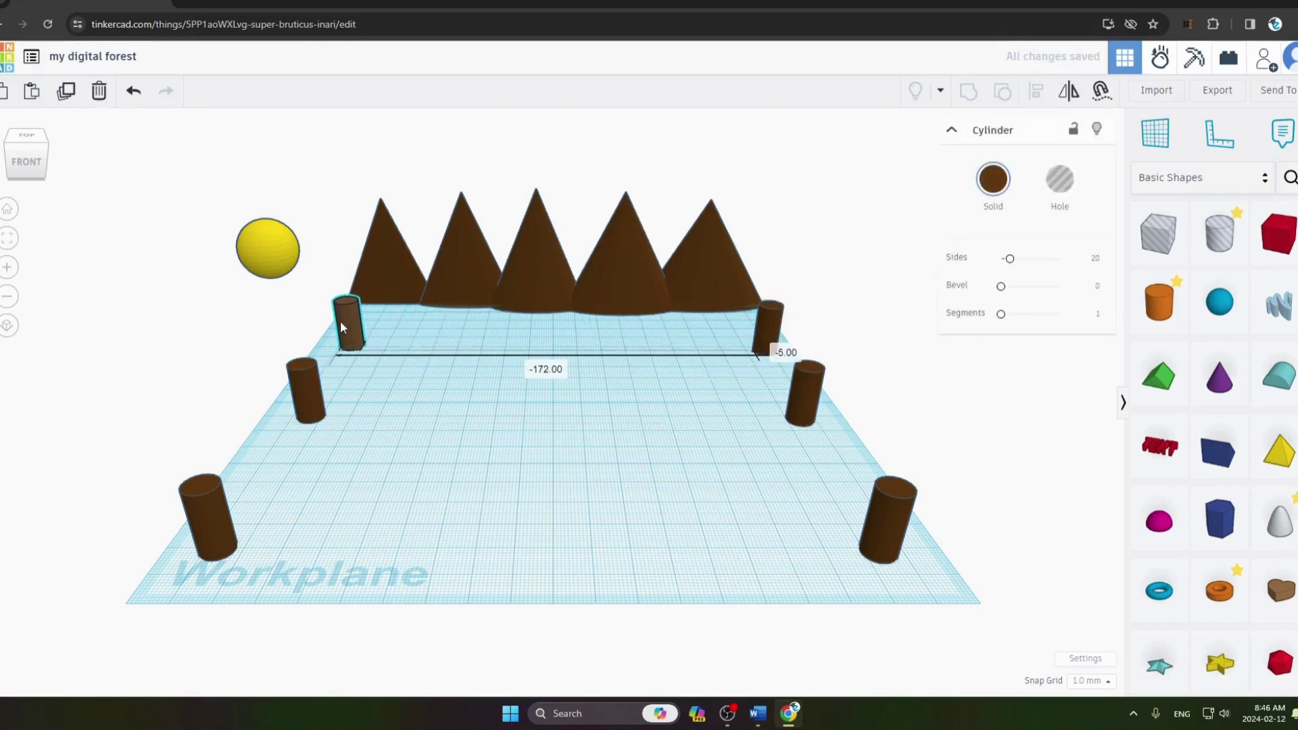
click(461, 513)
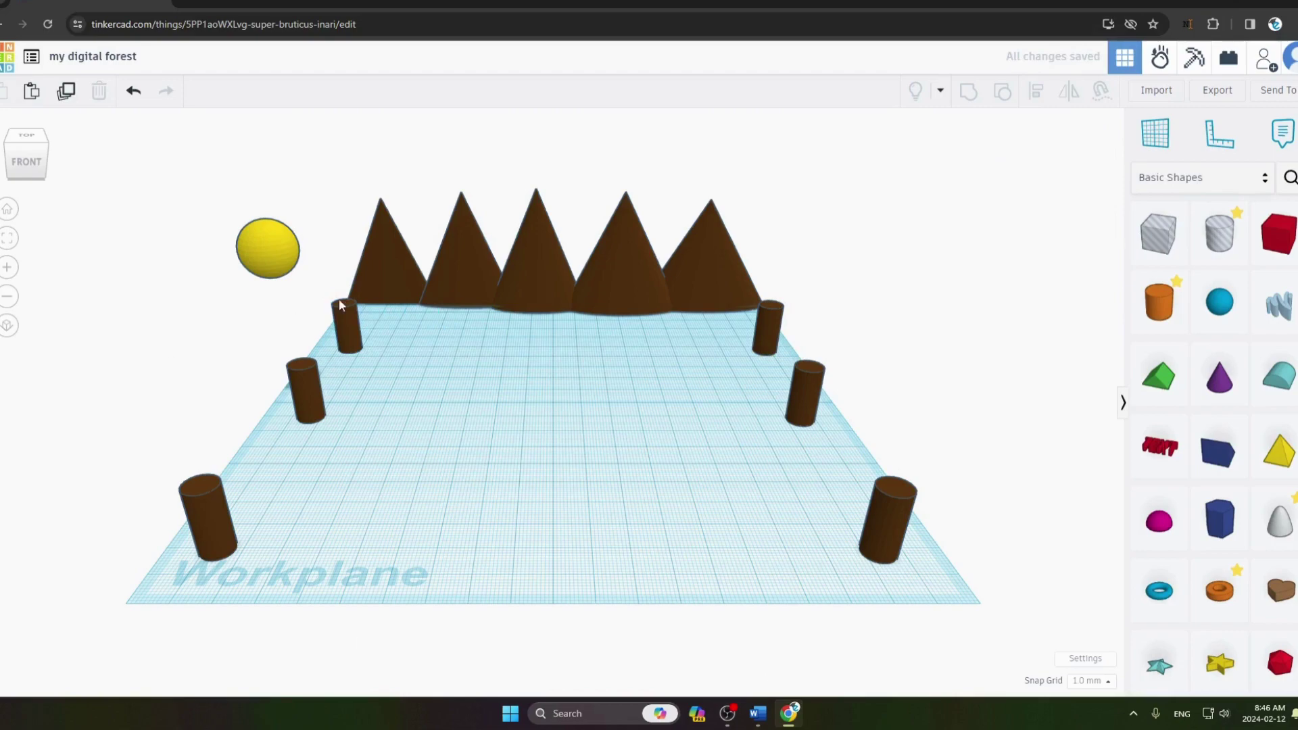
Read the treetop instructions in Word, place a cone beside Tinkercad's front-right trunk and color it with the bright green preset.
key(alt+Tab)
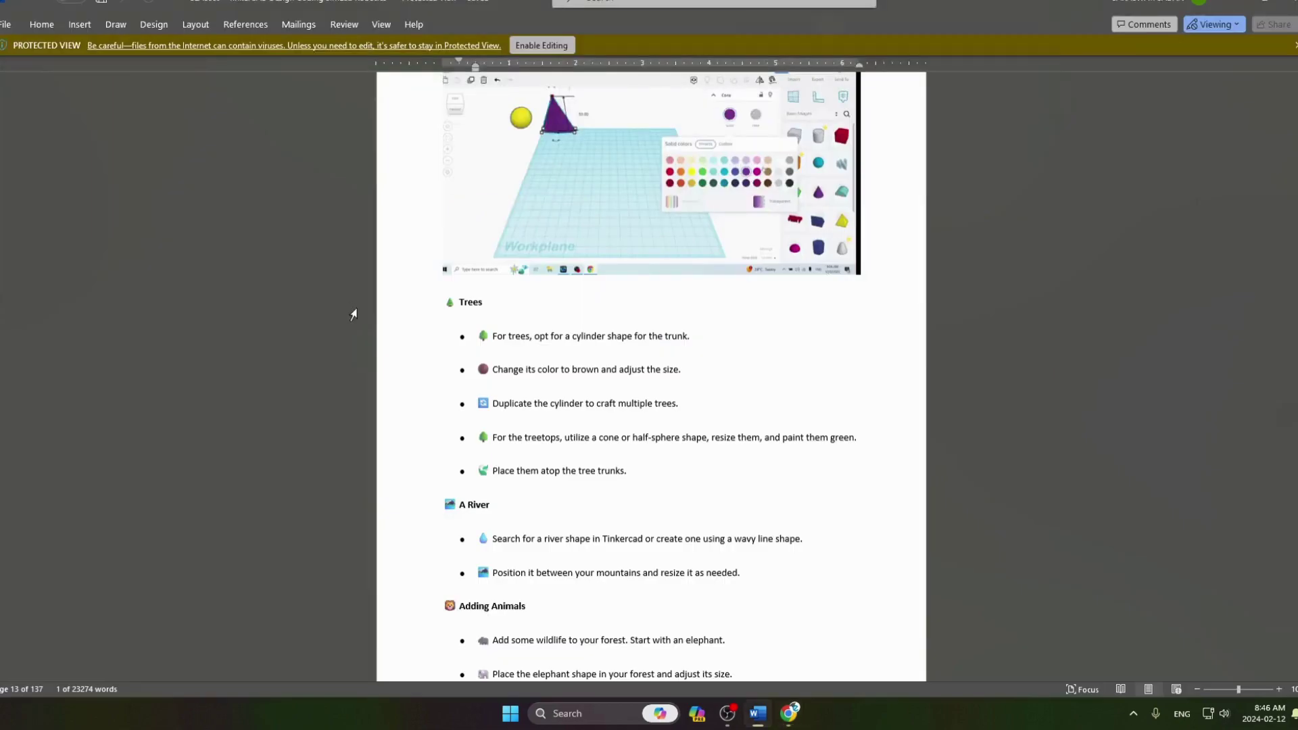
scroll(475, 441, down, 2)
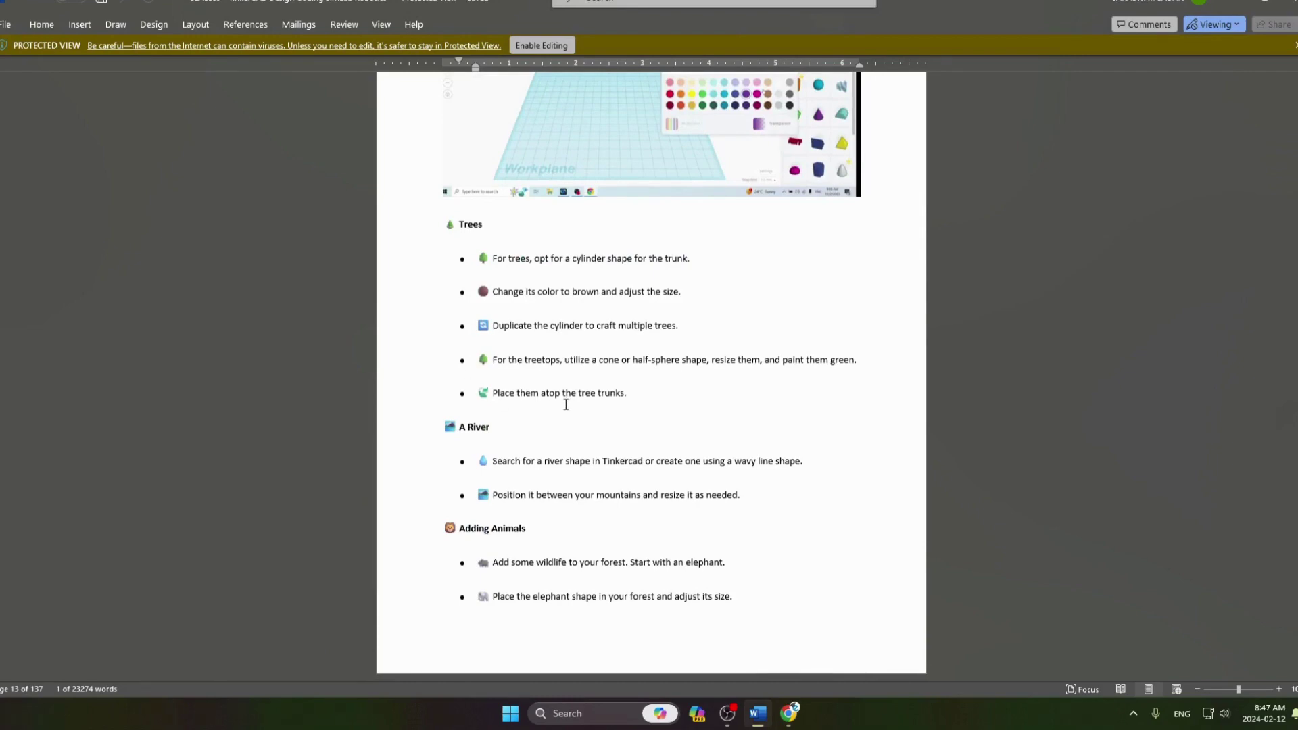
key(alt+Tab)
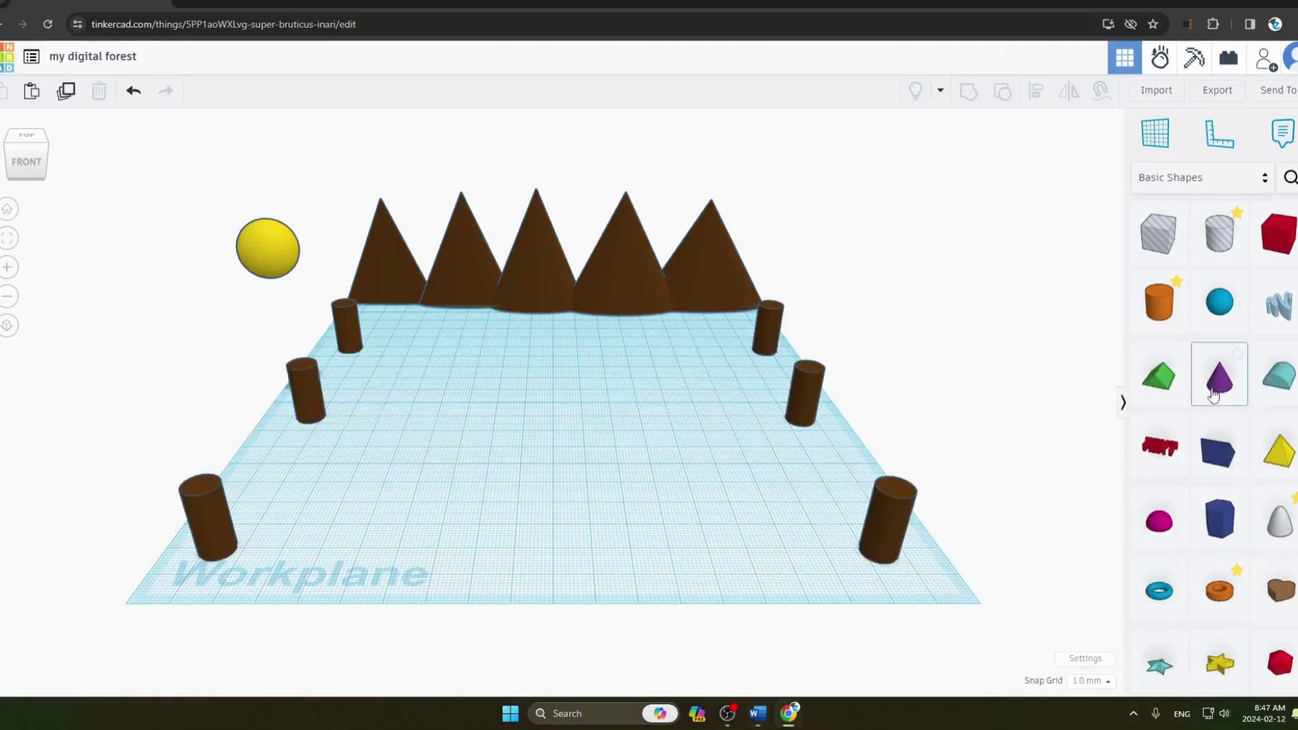
drag(853, 471, 778, 542)
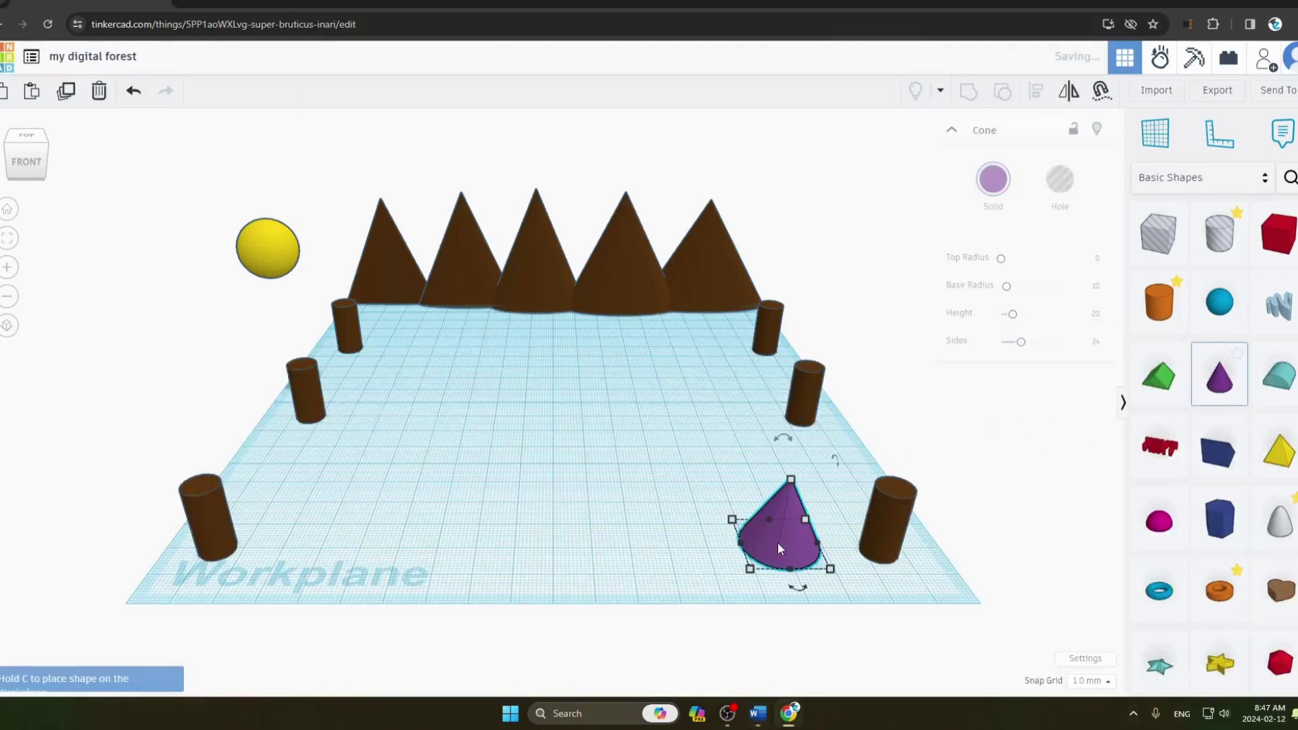
click(974, 196)
click(923, 327)
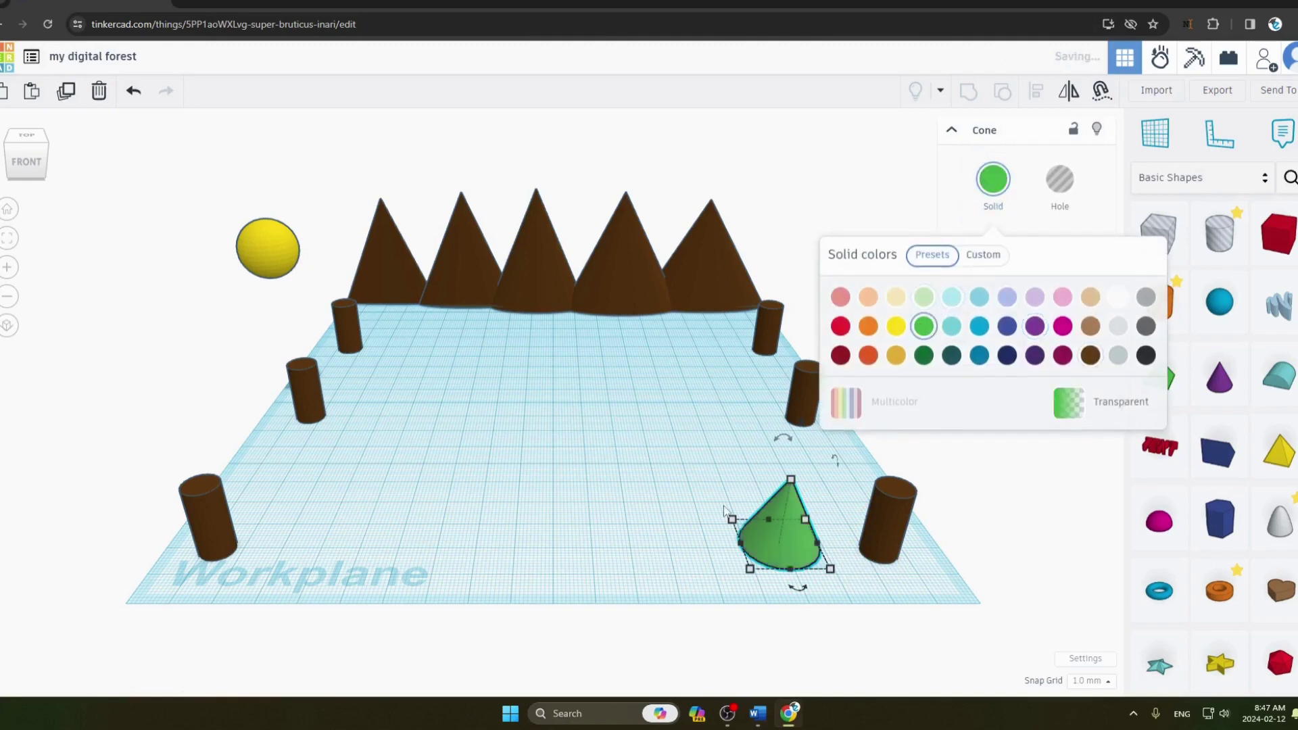
click(845, 436)
Move the green cone over the front-right trunk and raise it 15 mm to form the treetop.
drag(767, 536, 865, 538)
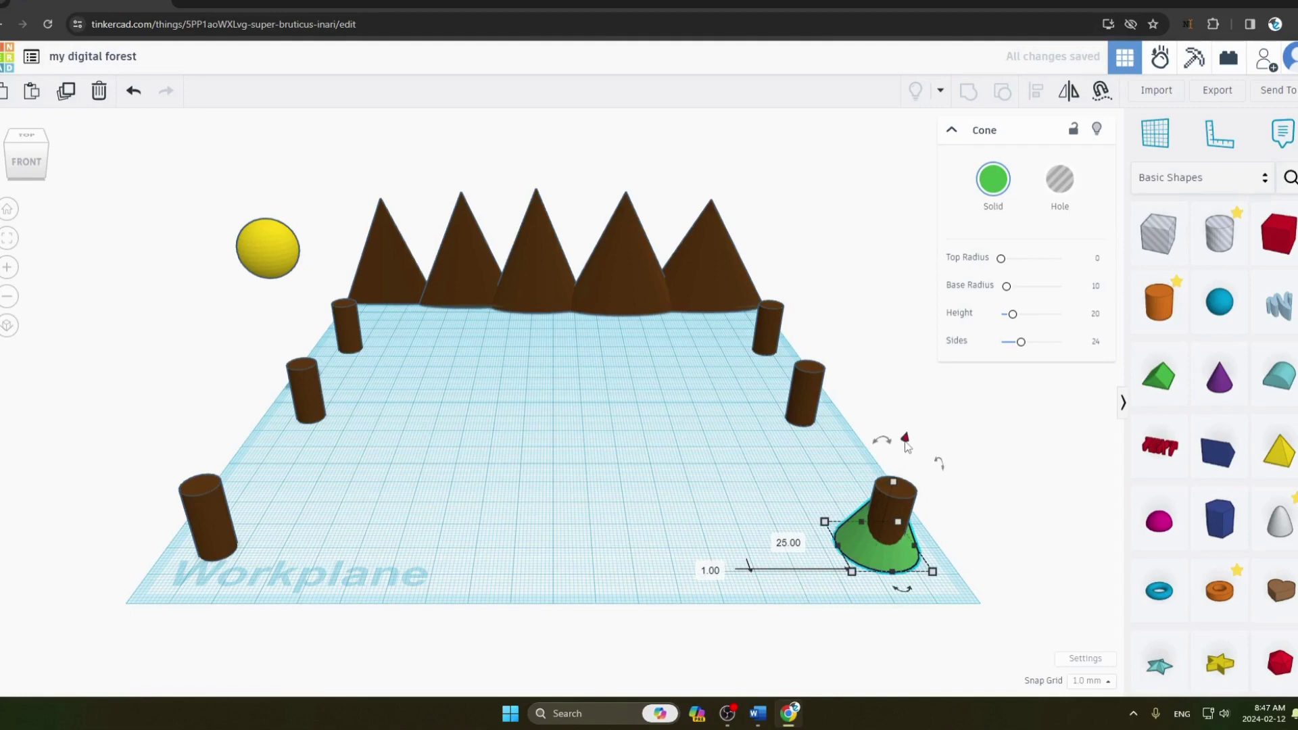
drag(906, 443, 940, 399)
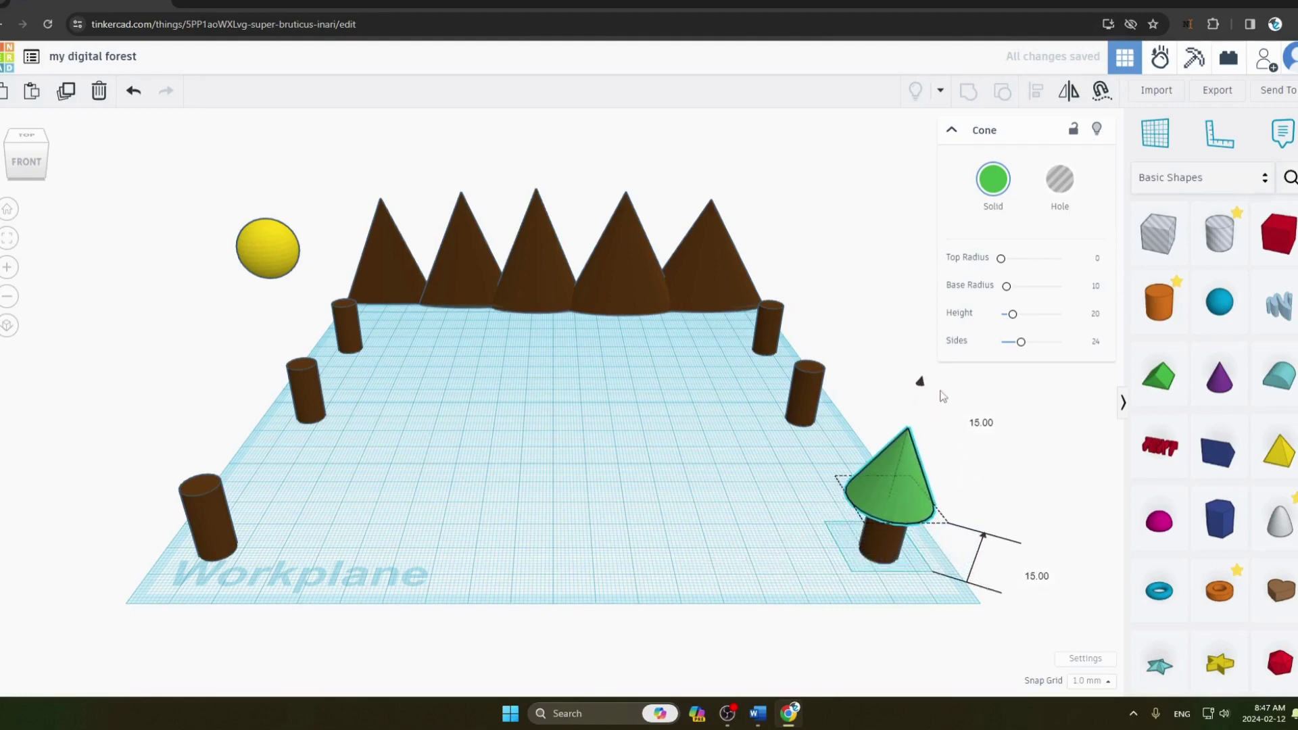
click(700, 453)
Duplicate the green cone twice and place the copies on top of the middle and back trunks along the right edge.
click(902, 478)
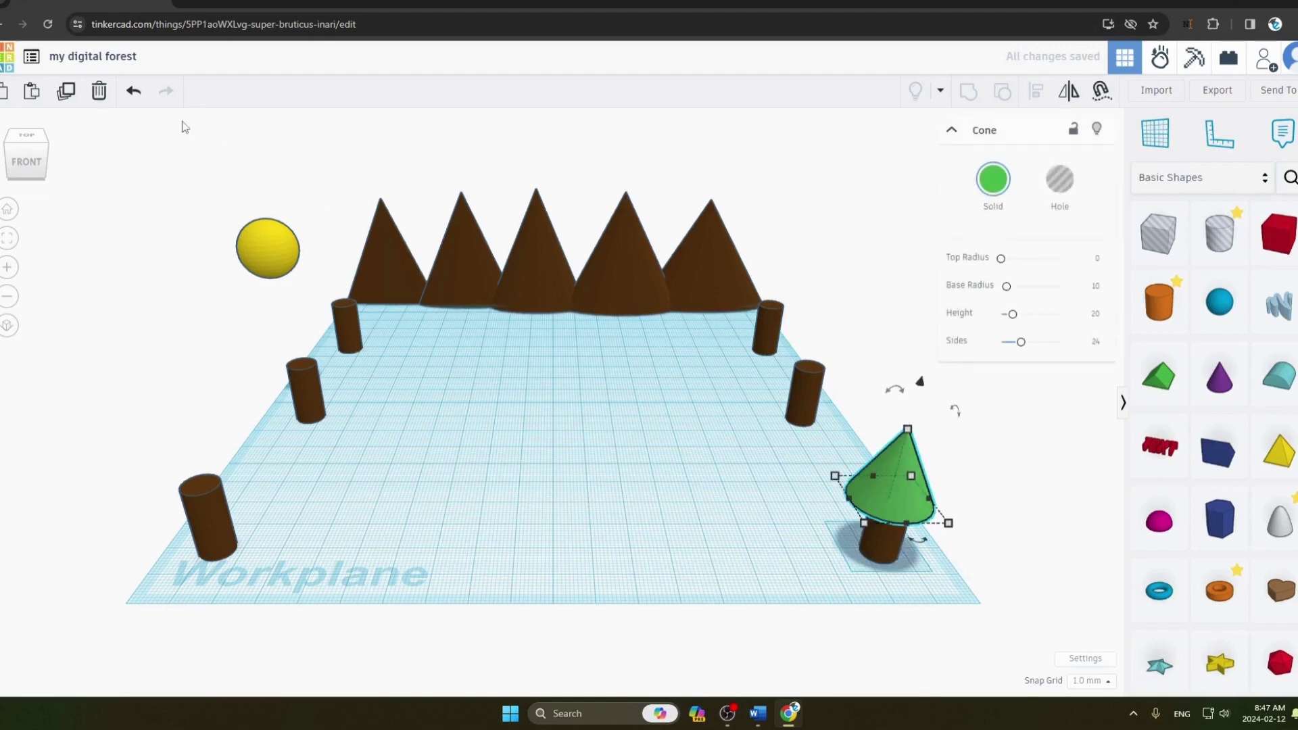
click(66, 92)
click(708, 488)
drag(919, 496, 826, 374)
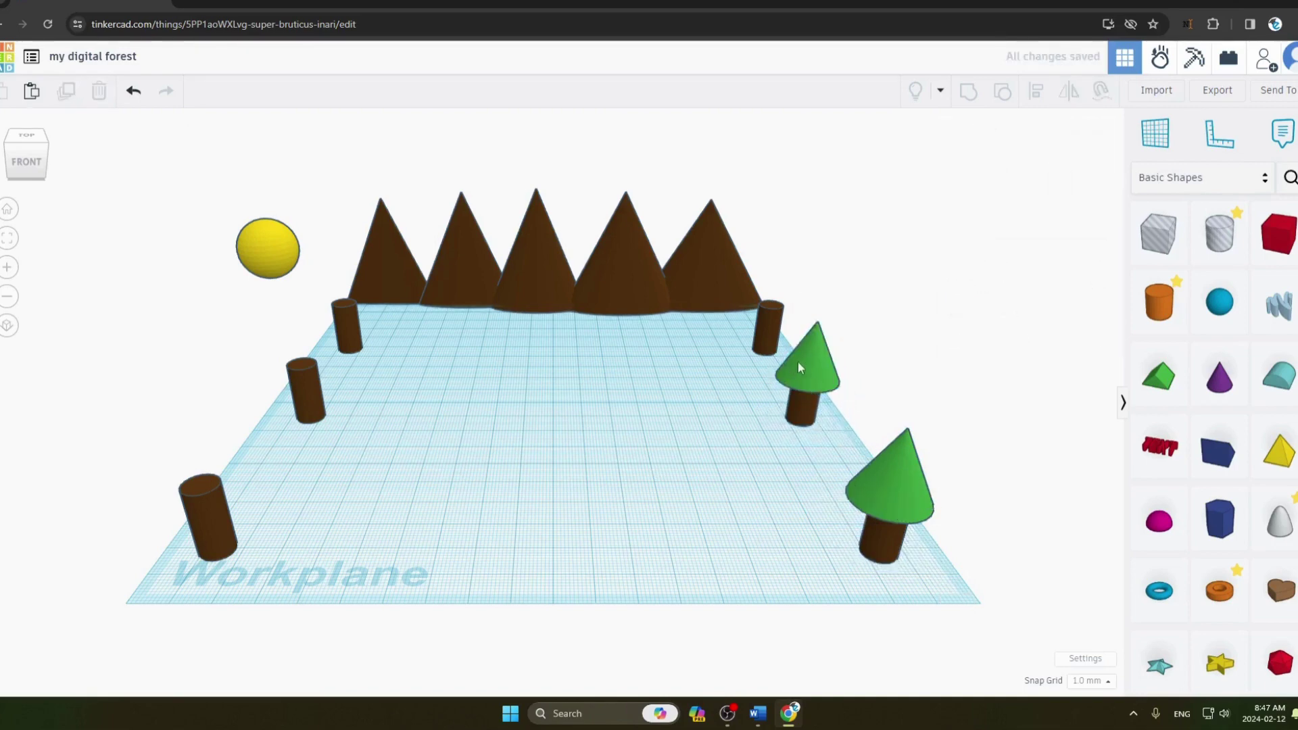
click(65, 91)
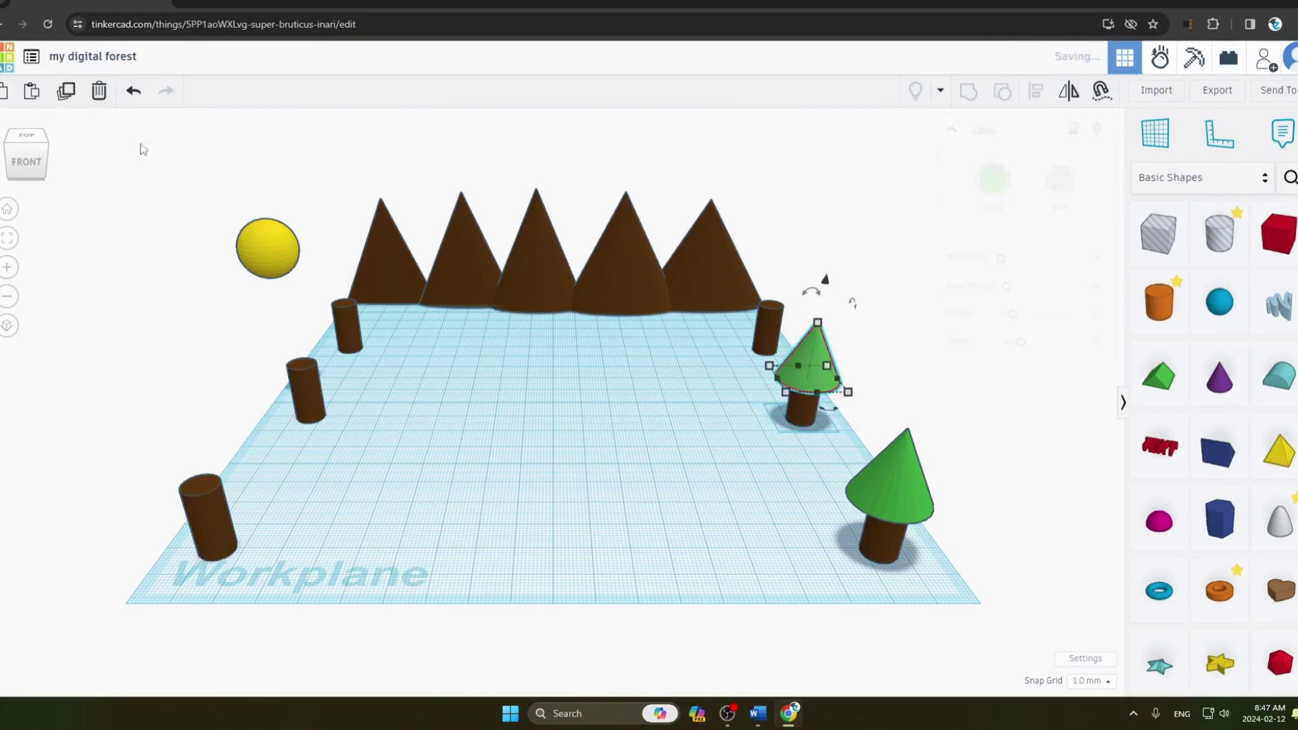
click(420, 433)
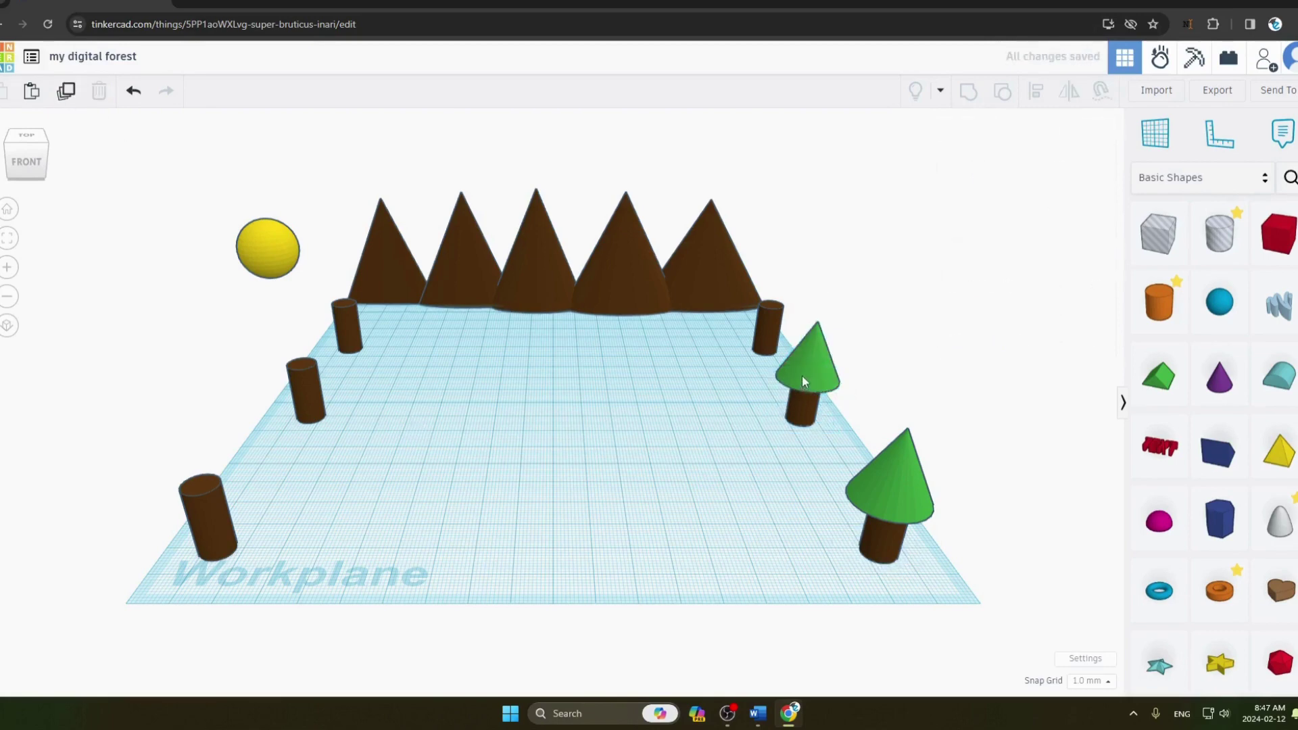
drag(802, 375, 769, 318)
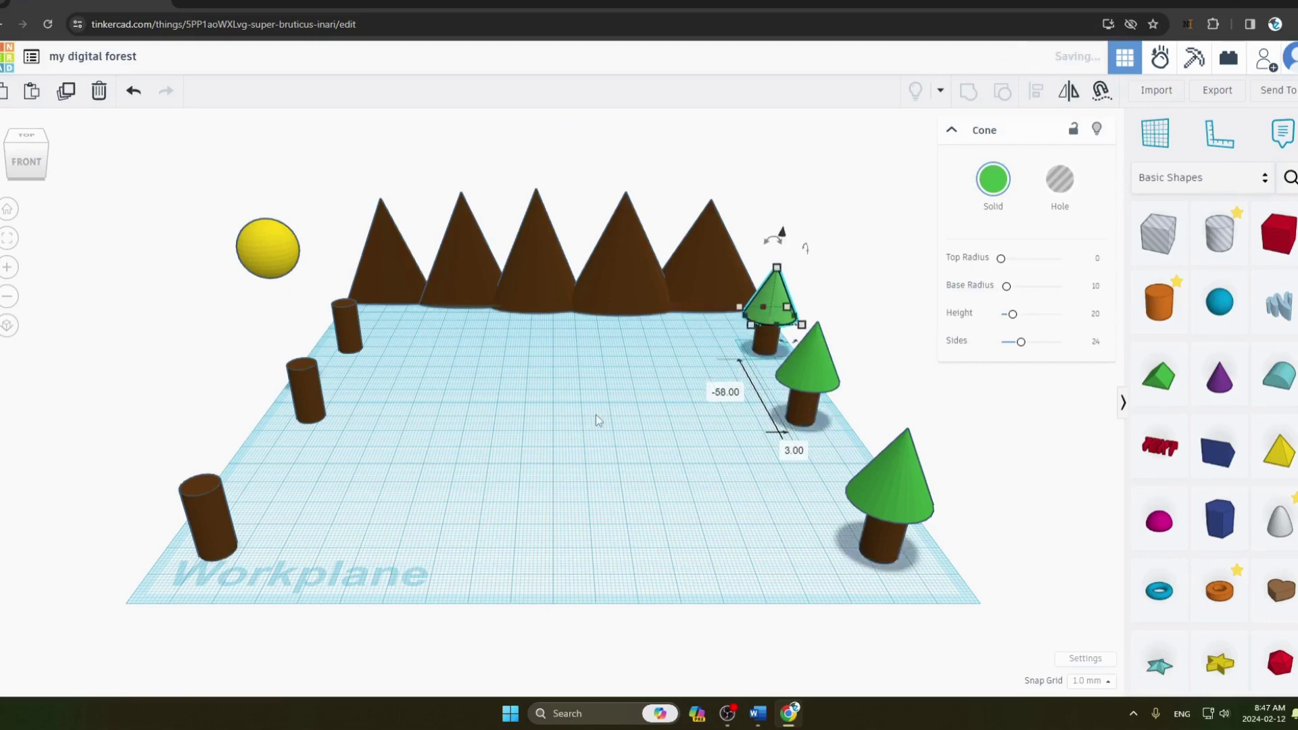
click(599, 417)
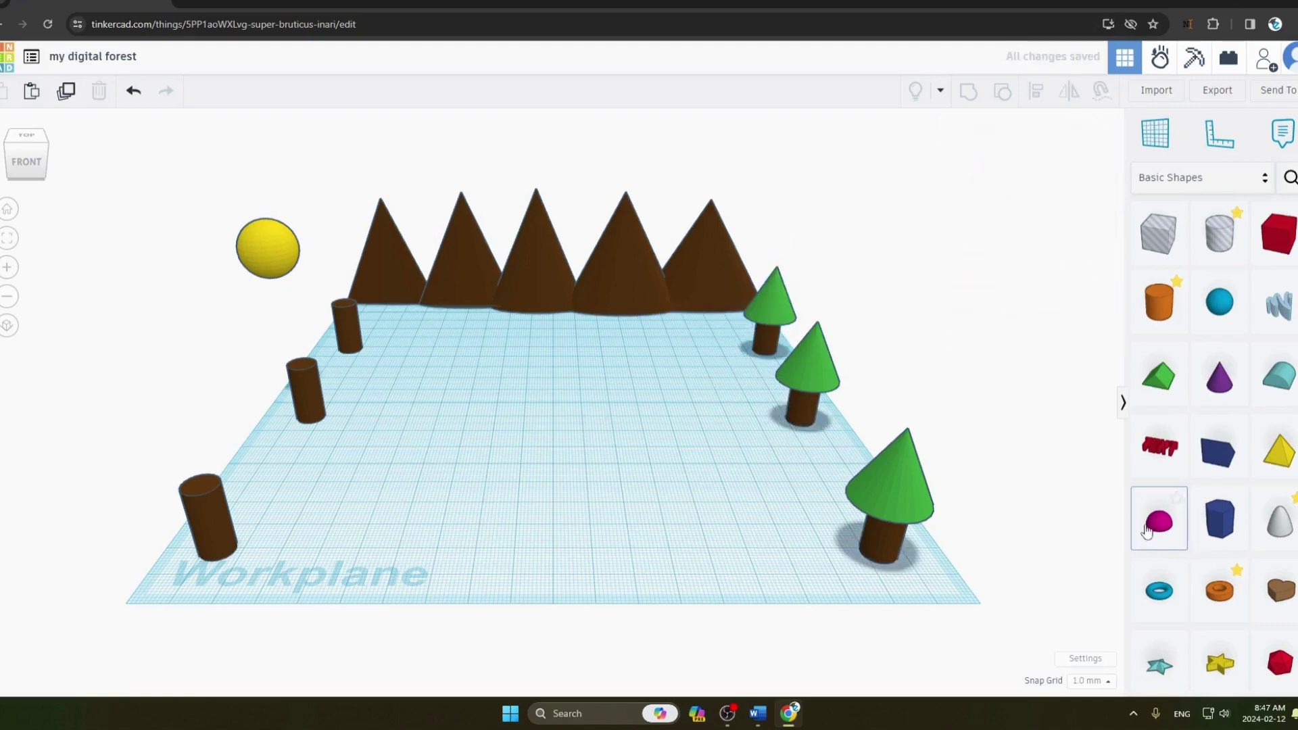
Place a half sphere near the front of the workplane and color it with the dark green preset.
drag(1146, 531, 661, 540)
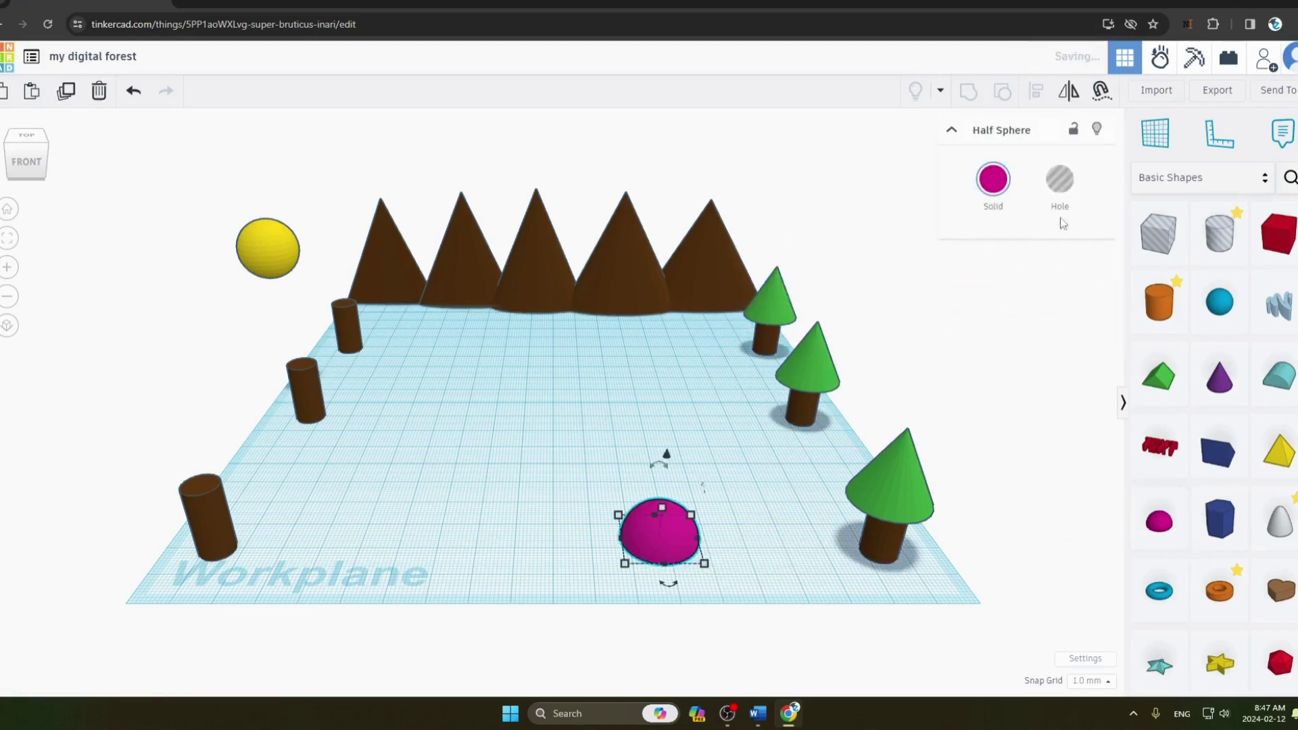
click(987, 179)
click(924, 355)
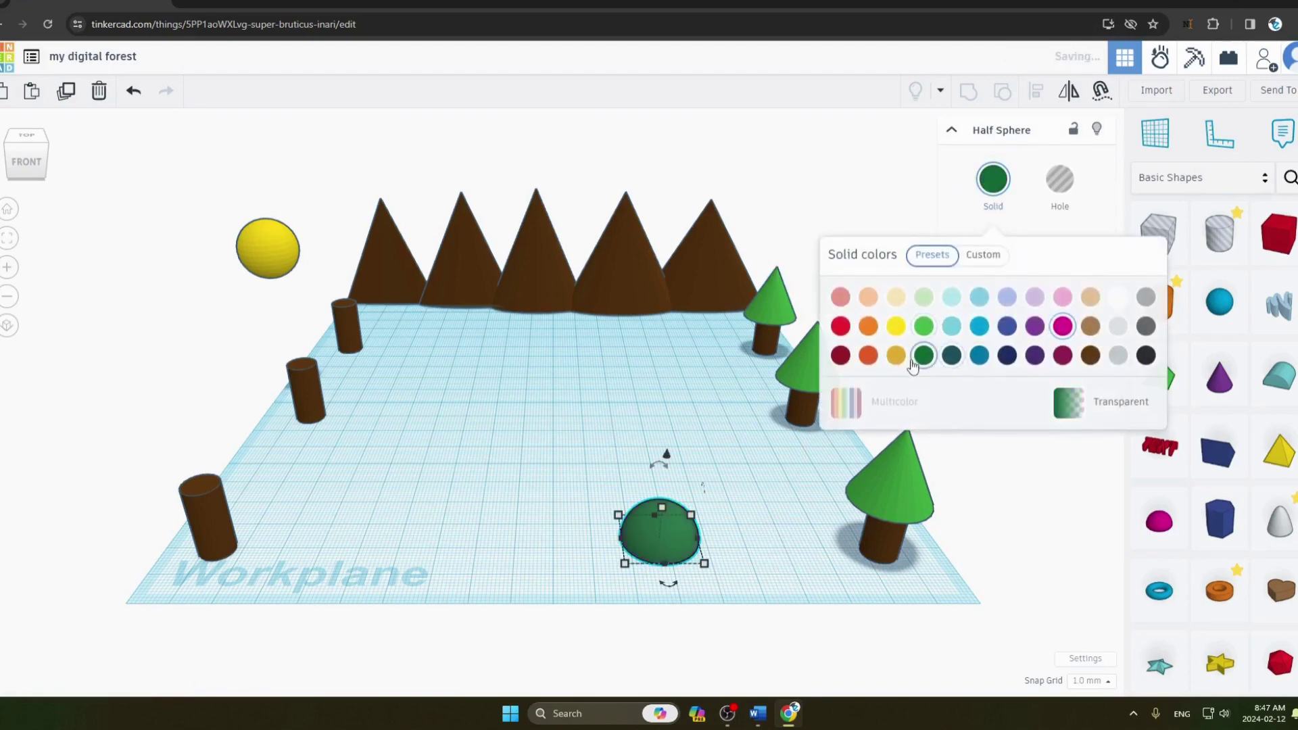
click(805, 513)
Move the dark green half sphere over the front-left trunk and raise it 14 mm to form a treetop.
drag(673, 515, 218, 522)
drag(196, 468, 180, 420)
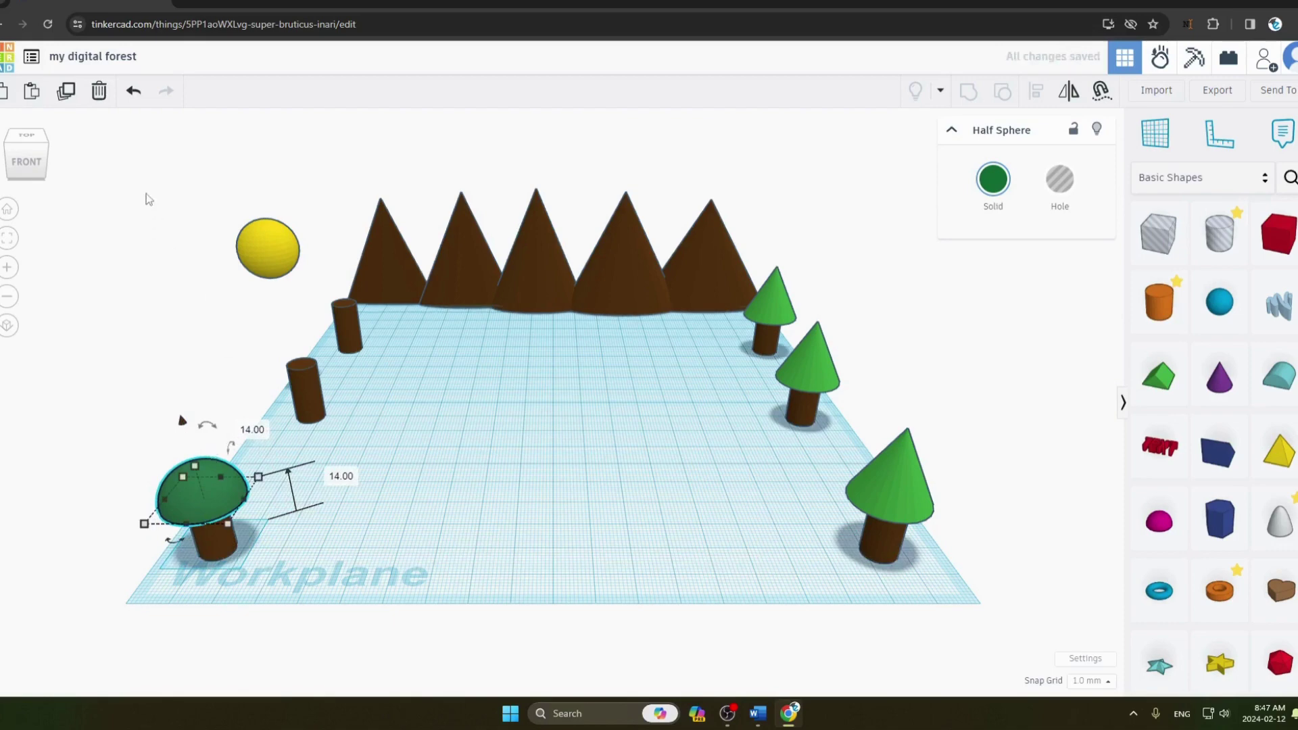
click(218, 476)
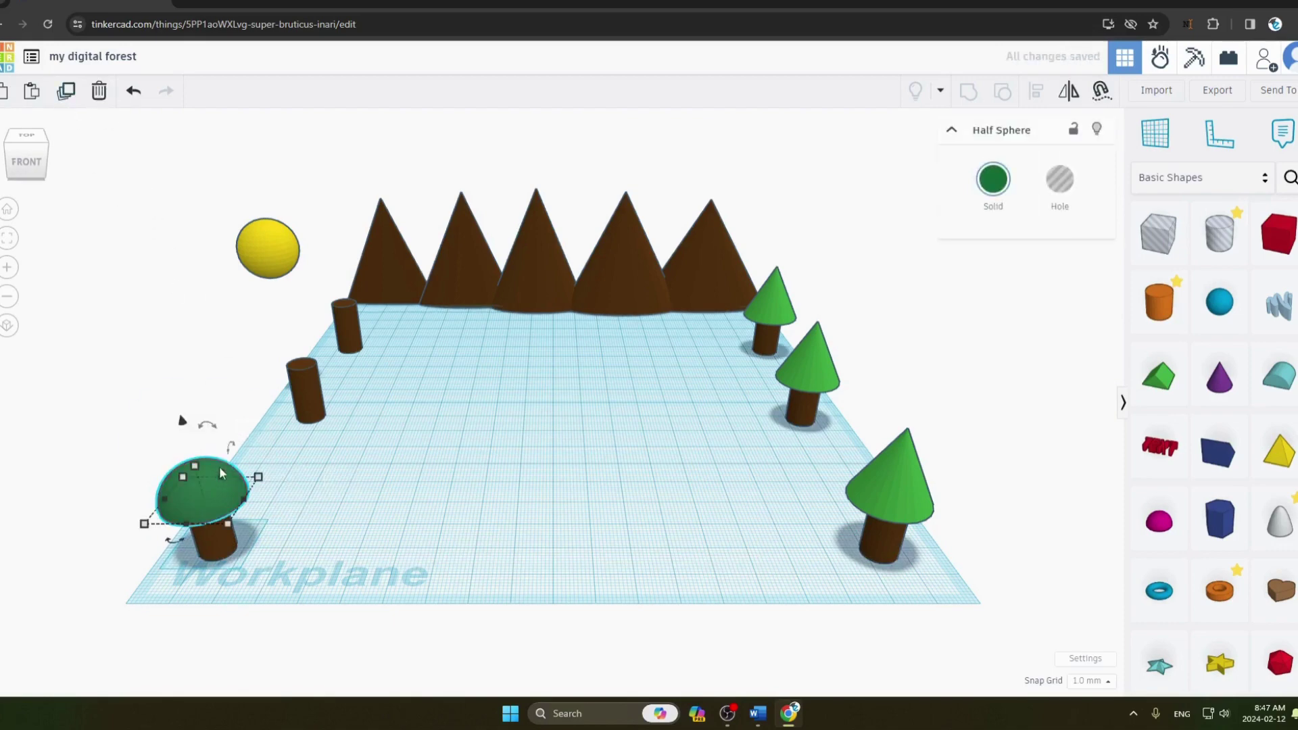
Duplicate the dark green half sphere twice and place the copies on top of the middle and back trunks along the left edge.
alt+drag(202, 493, 305, 369)
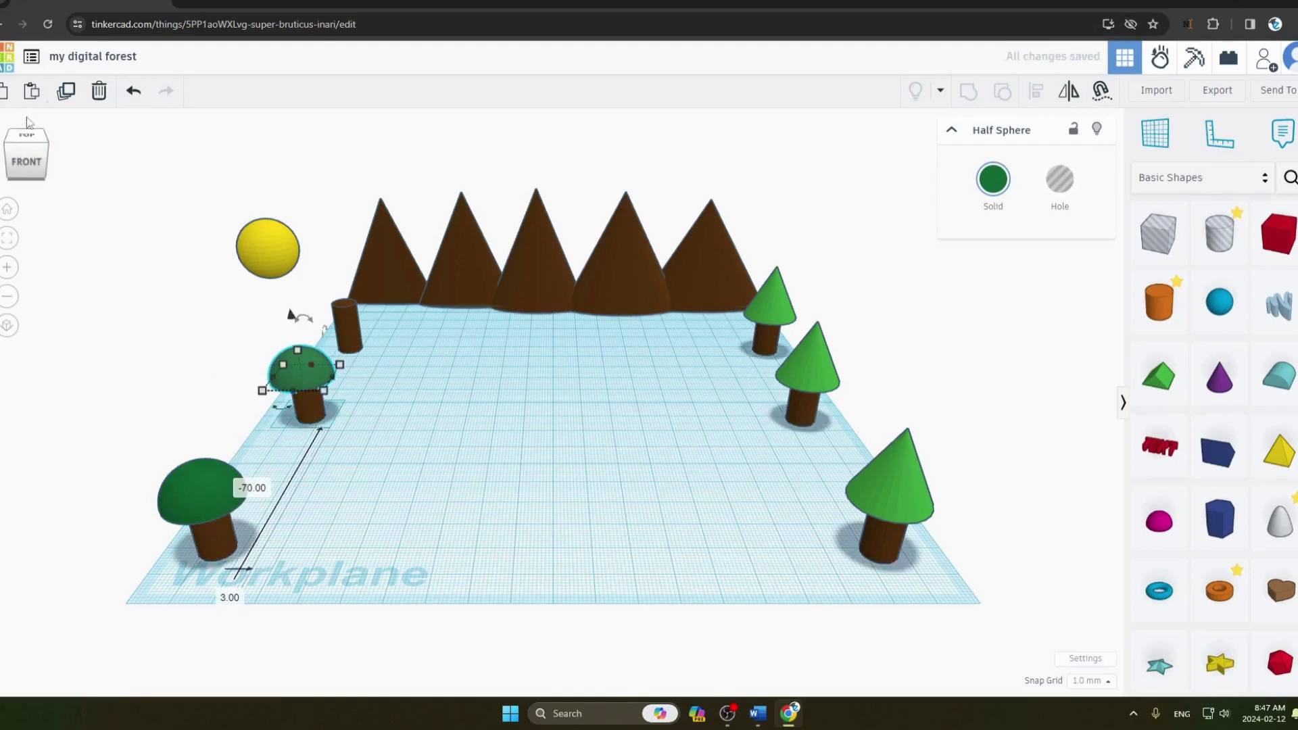
click(65, 91)
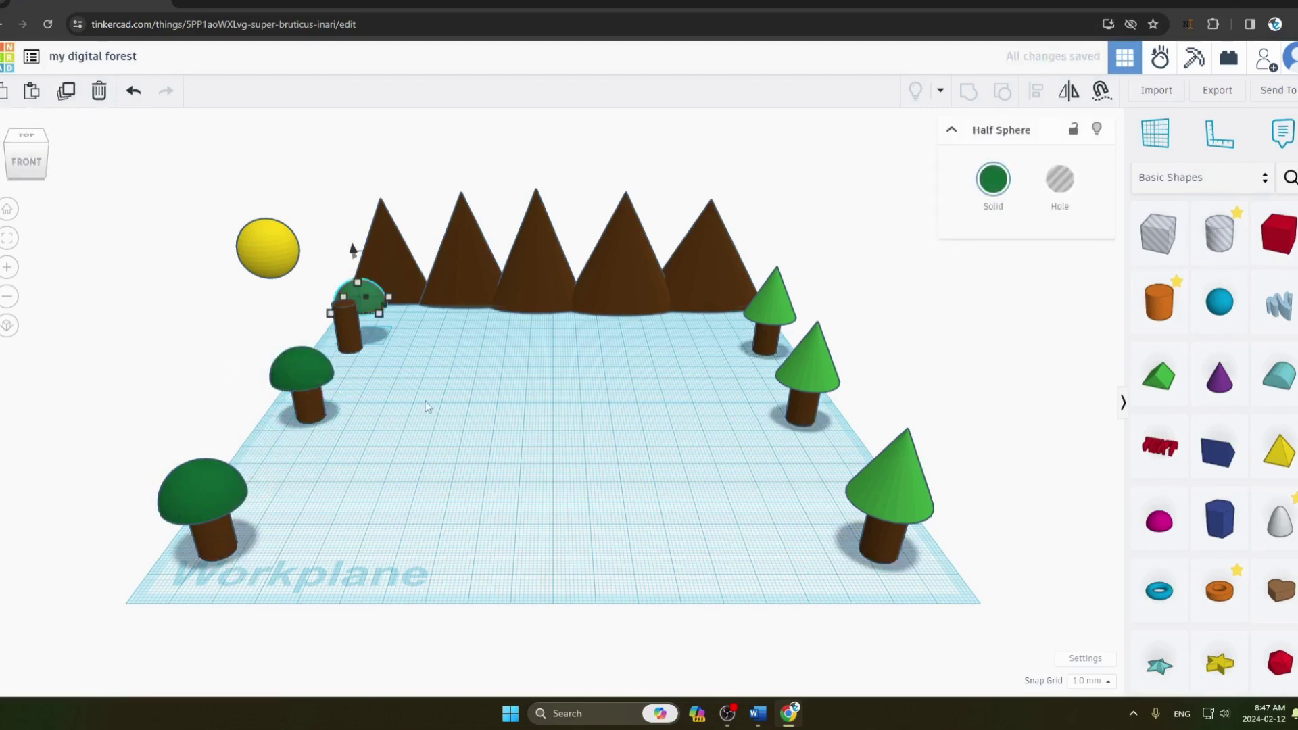
click(413, 319)
drag(359, 296, 344, 304)
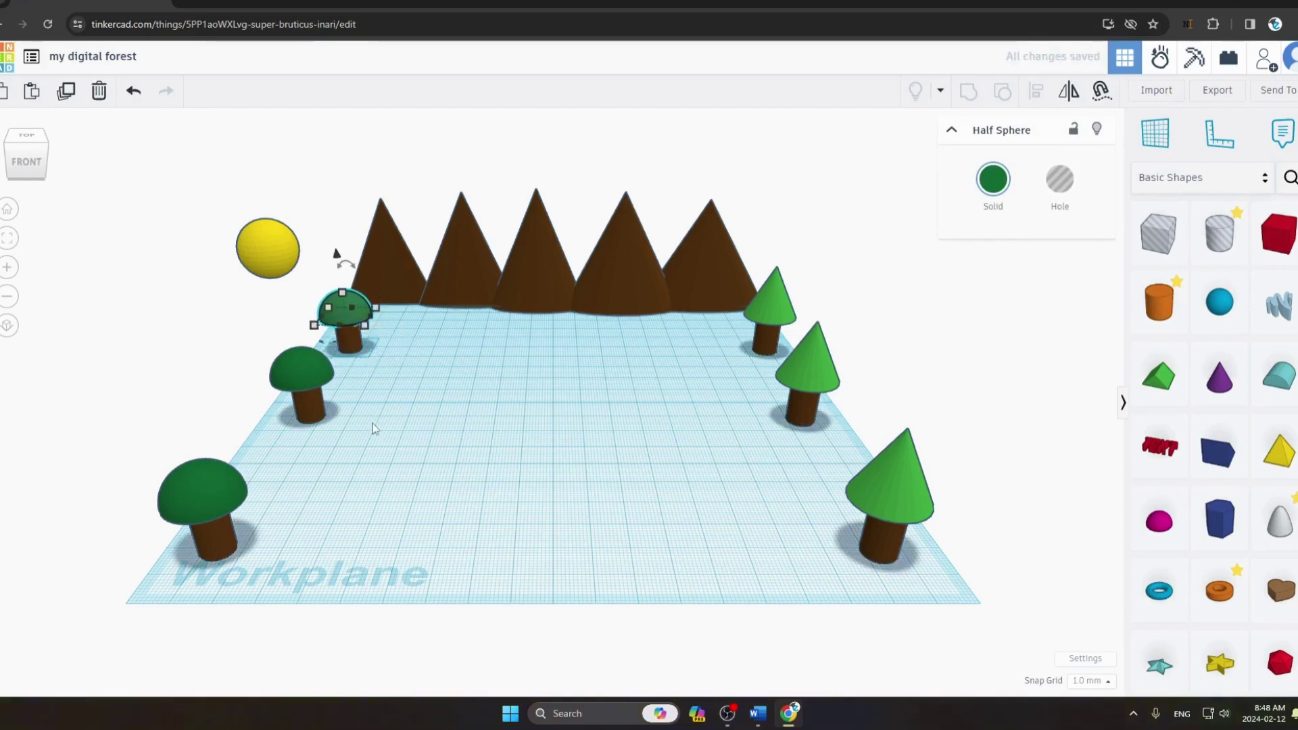
click(258, 199)
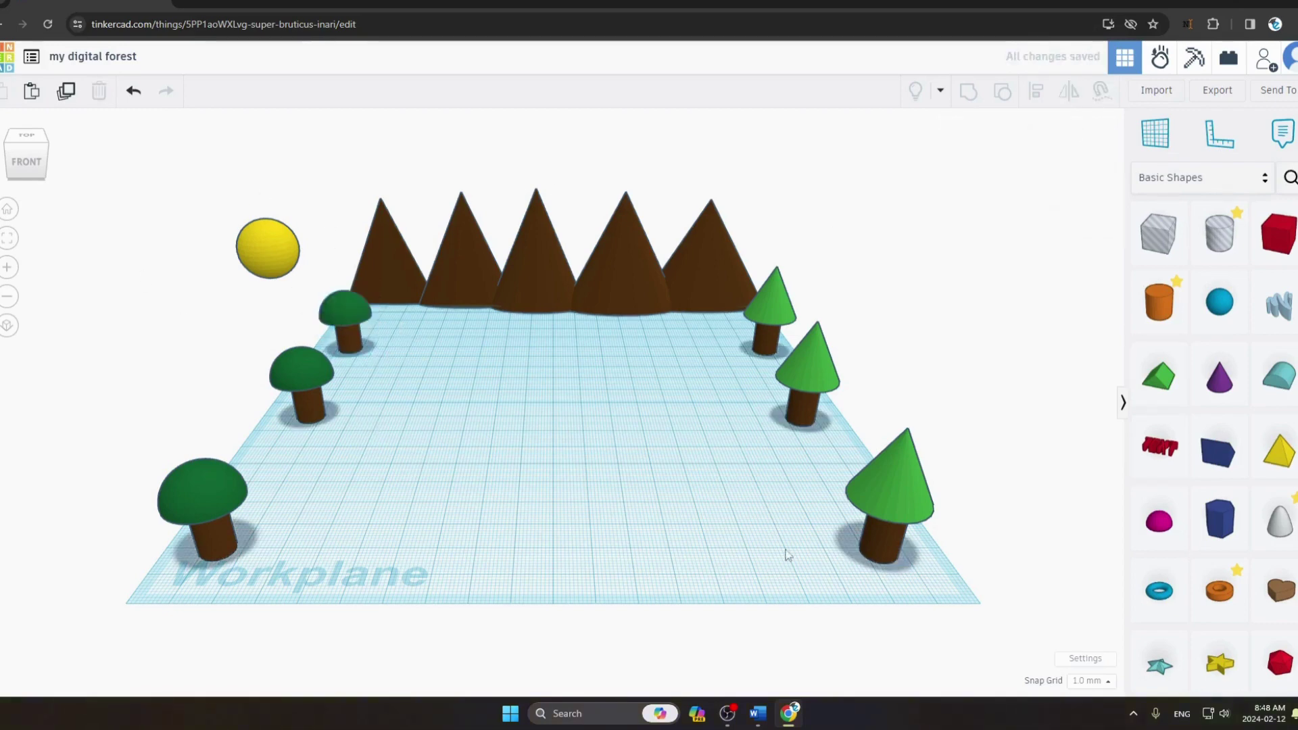
Check the river instructions in the Word guide and search Tinkercad's community shapes for "river".
key(alt+Tab)
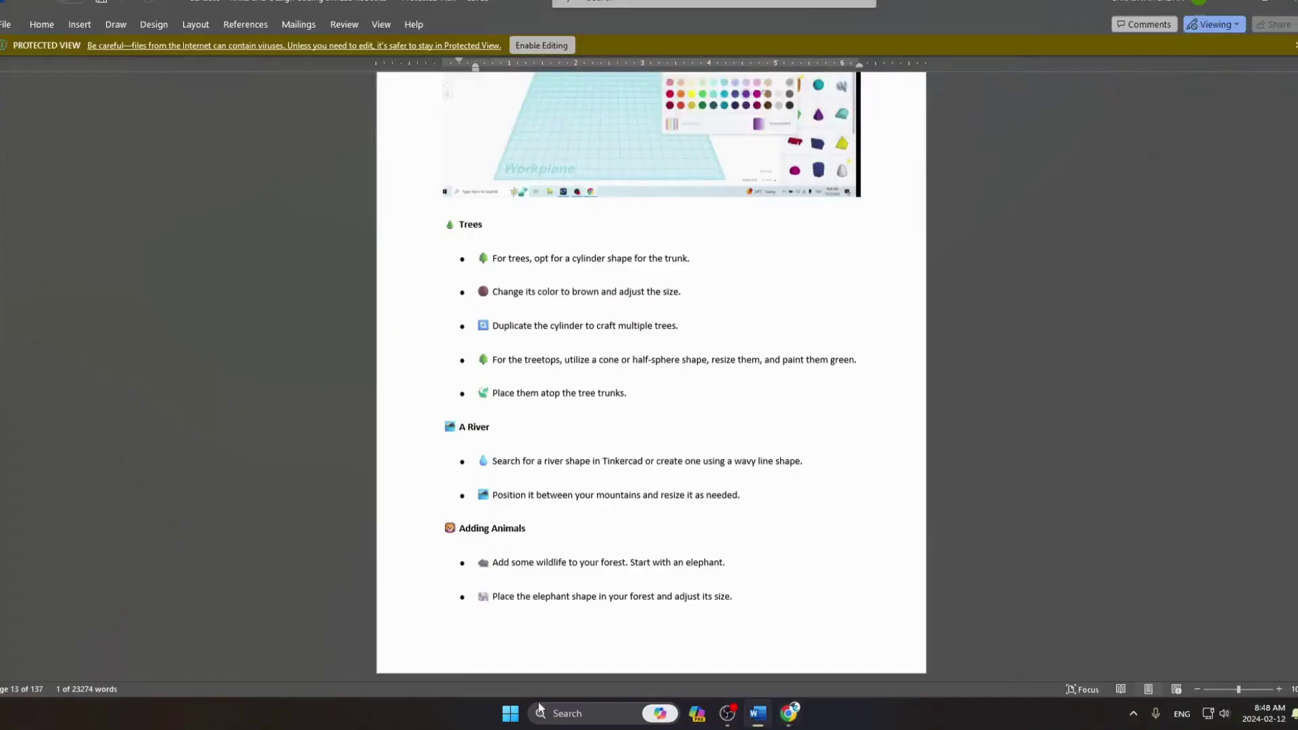
scroll(565, 584, down, 2)
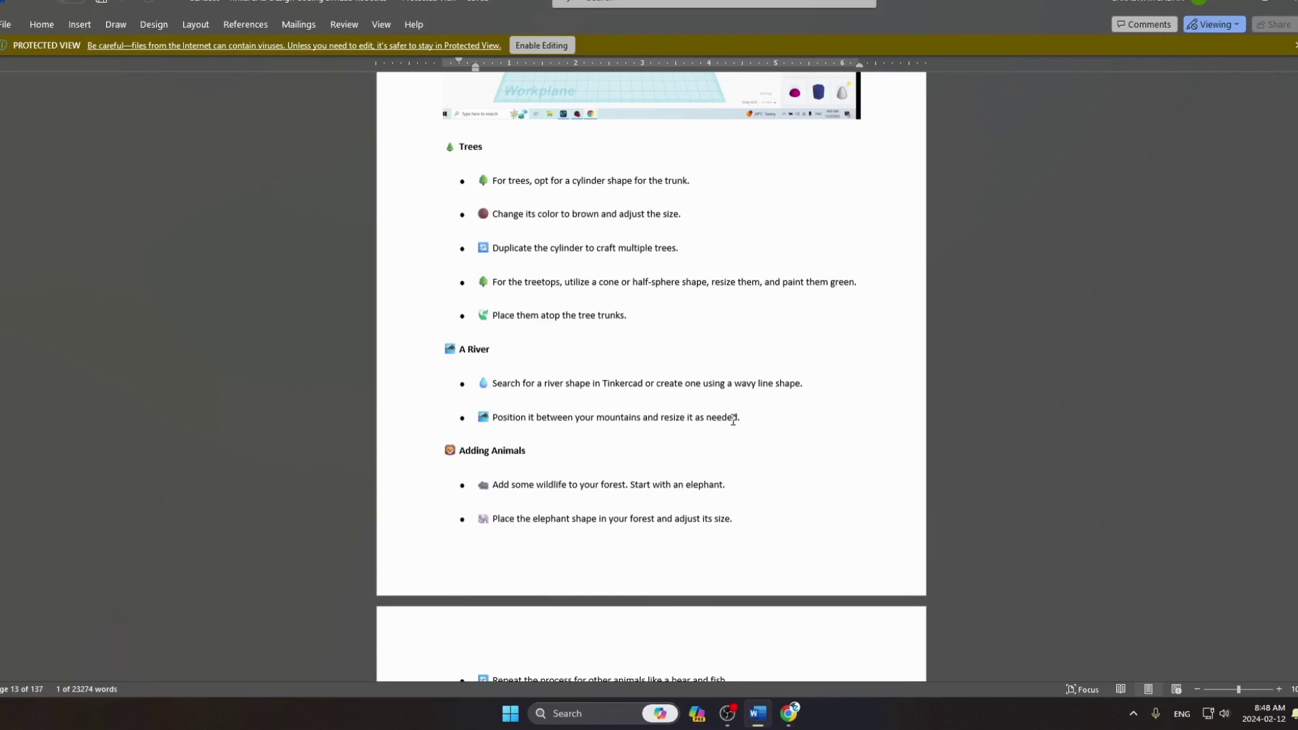
key(alt+Tab)
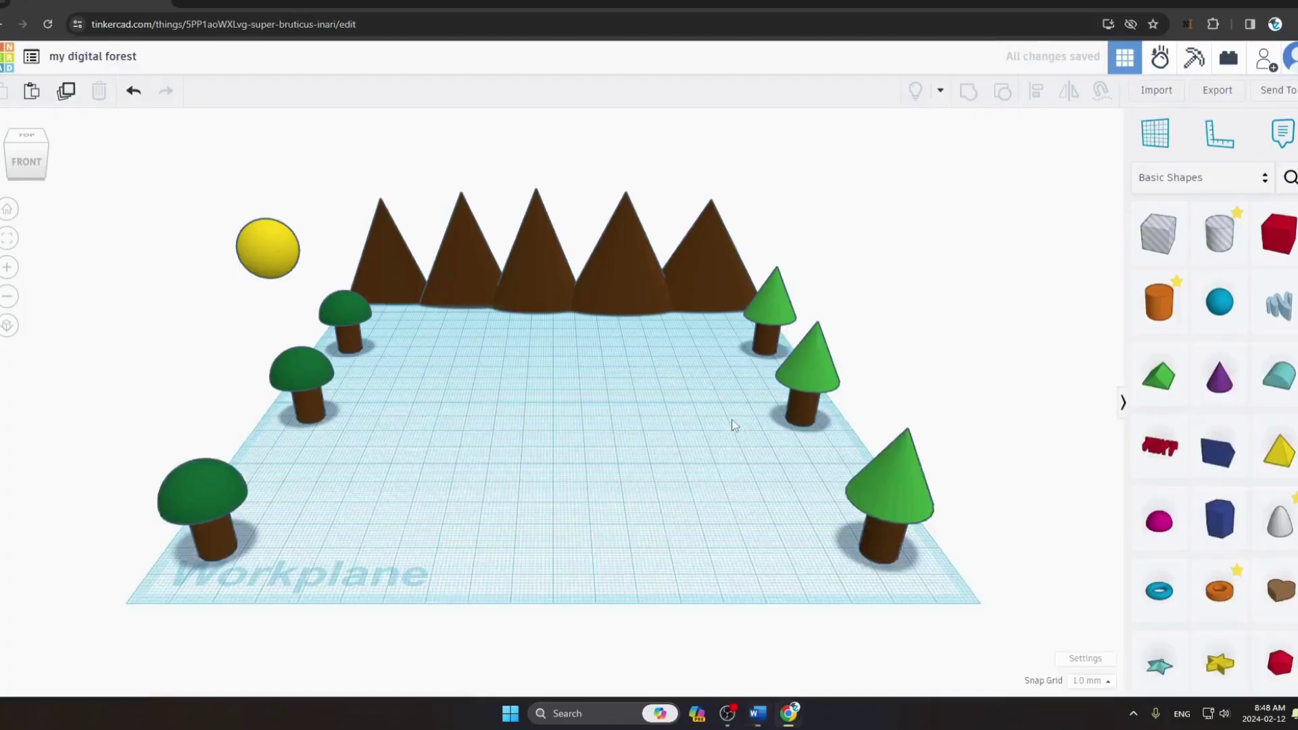
click(1291, 178)
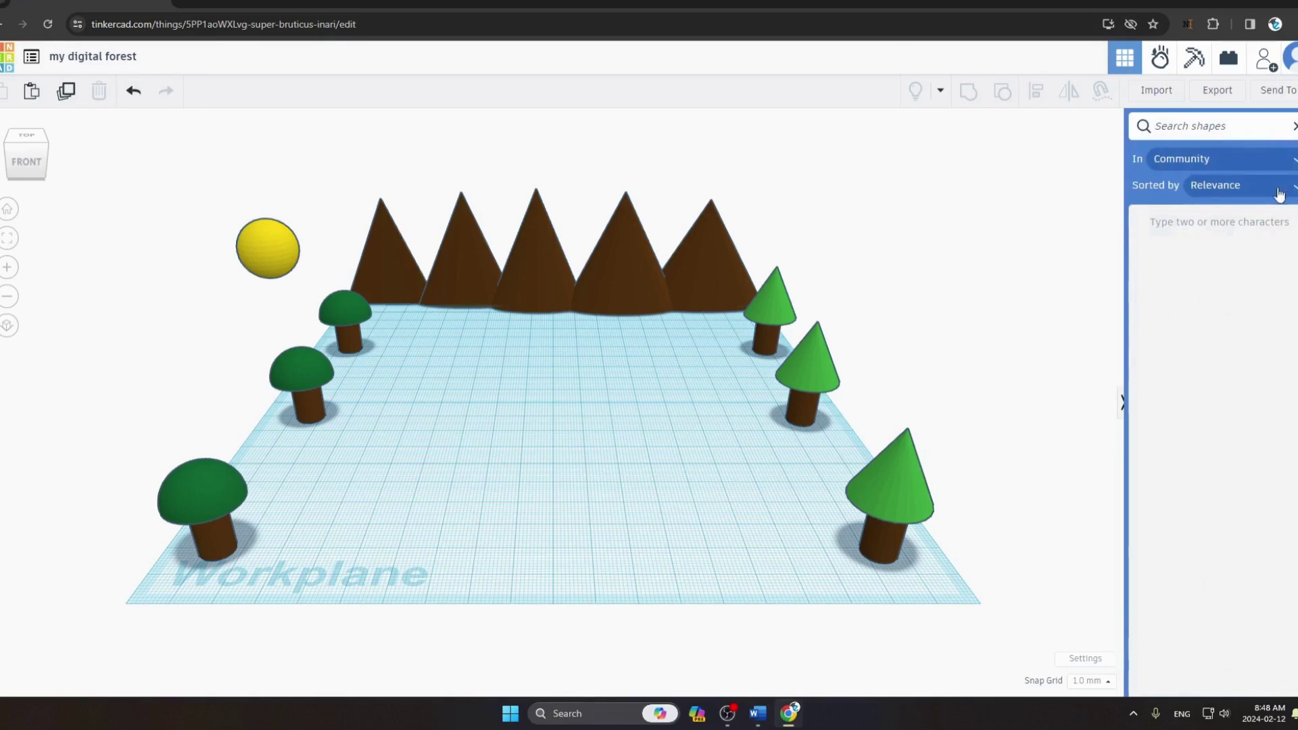
text(rivw)
key(BackSpace)
text(er)
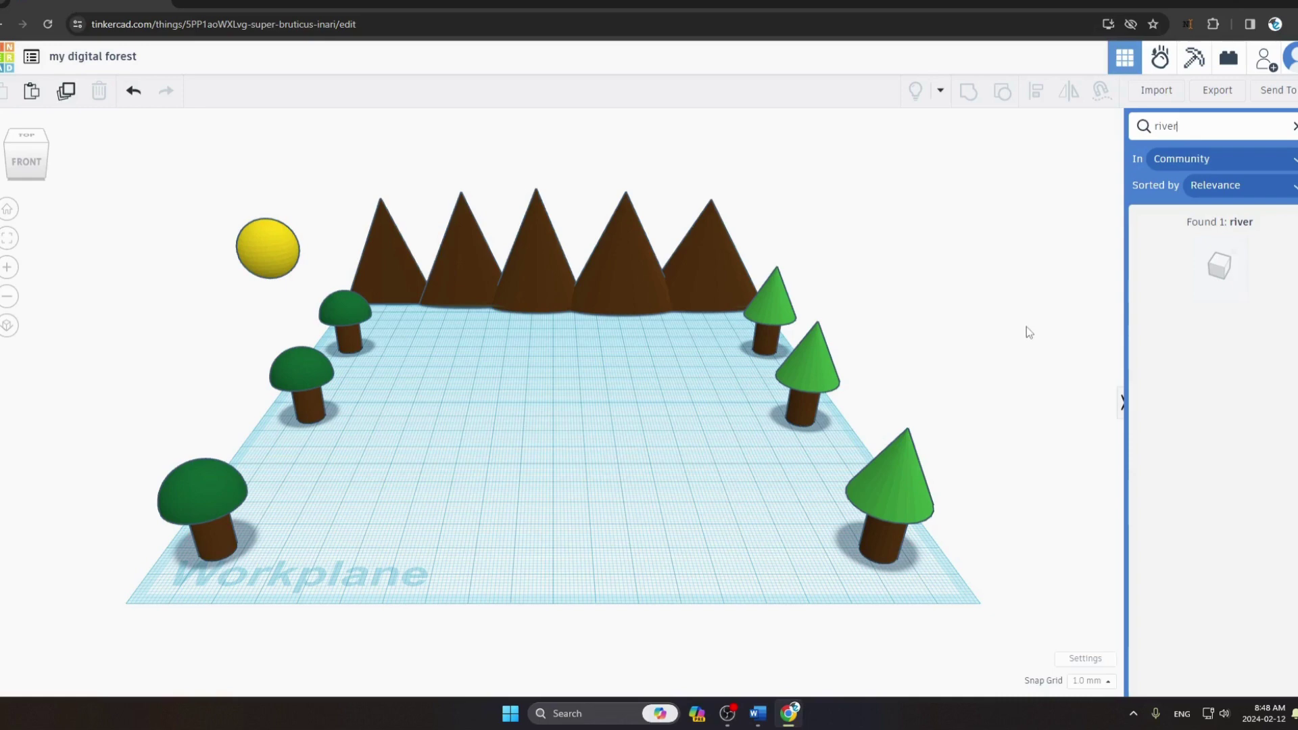
text(U)
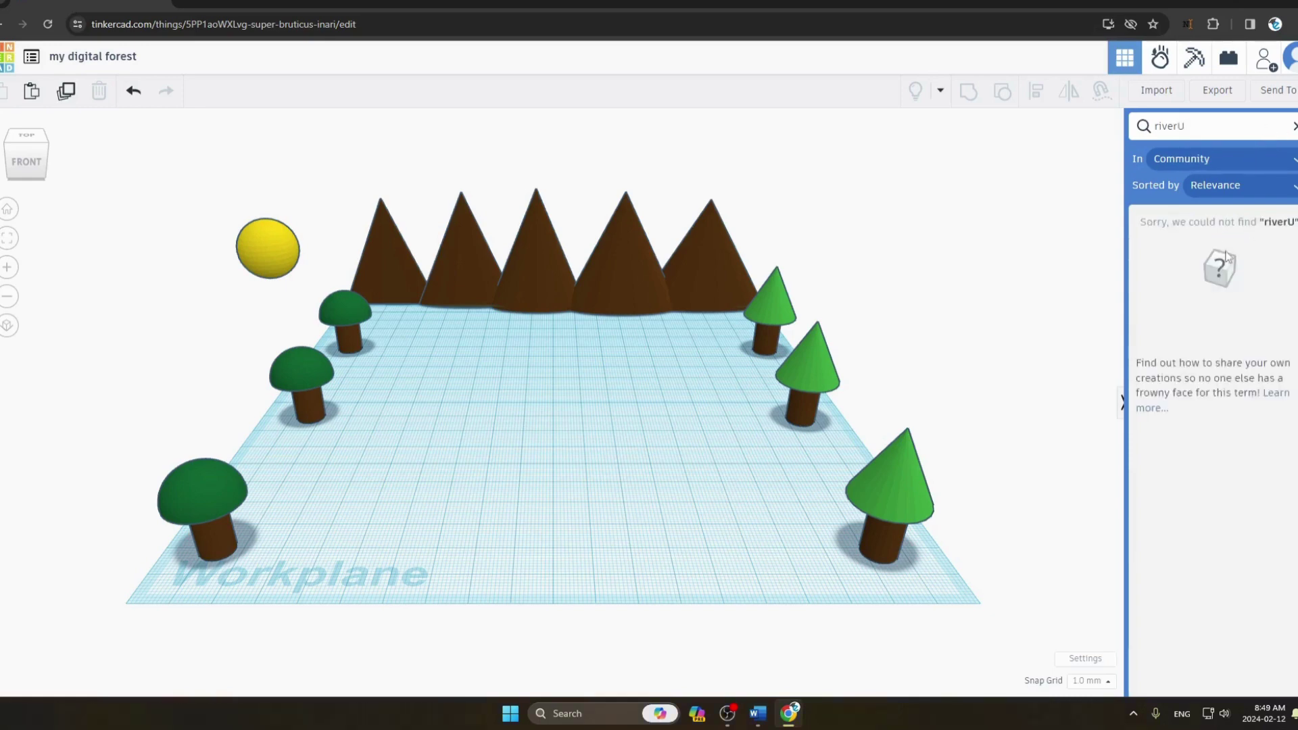
key(BackSpace)
Place the Wave shape in the middle of the workplane and stretch it to about 231 mm long, from the mountains to the front edge.
drag(1219, 269, 465, 623)
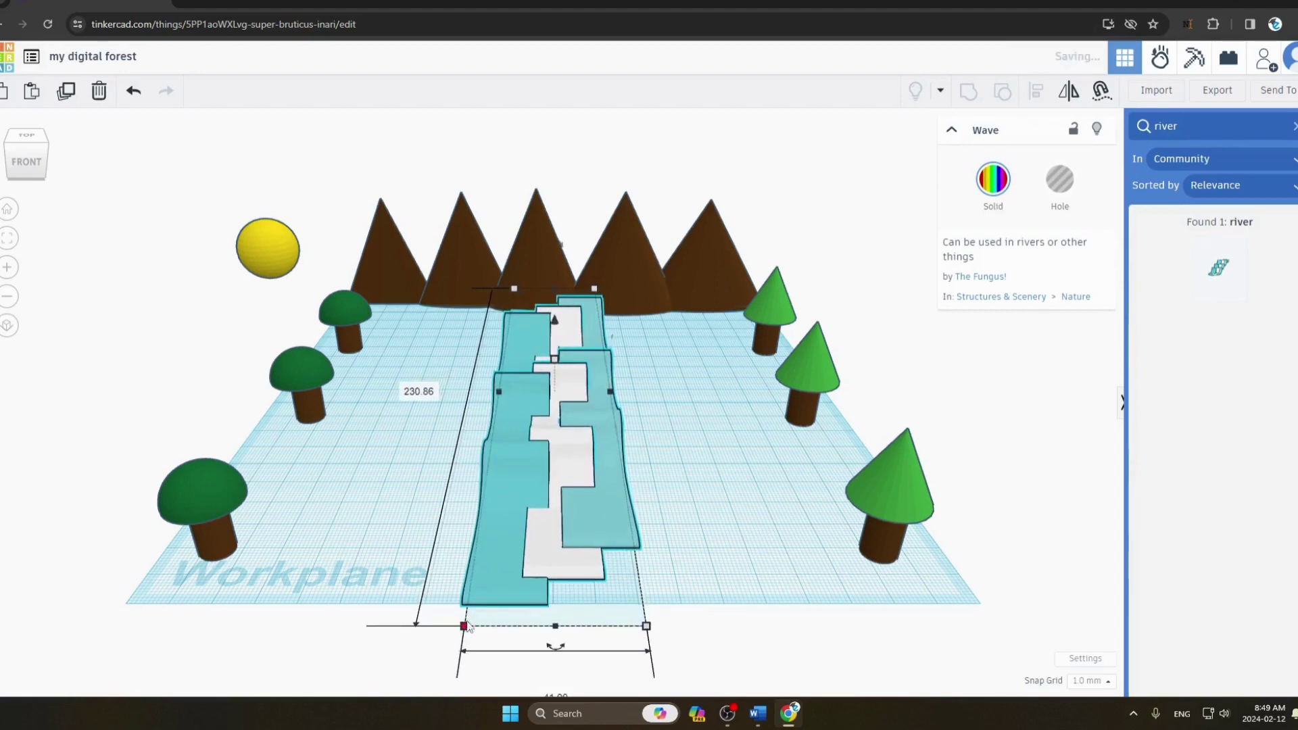
click(769, 575)
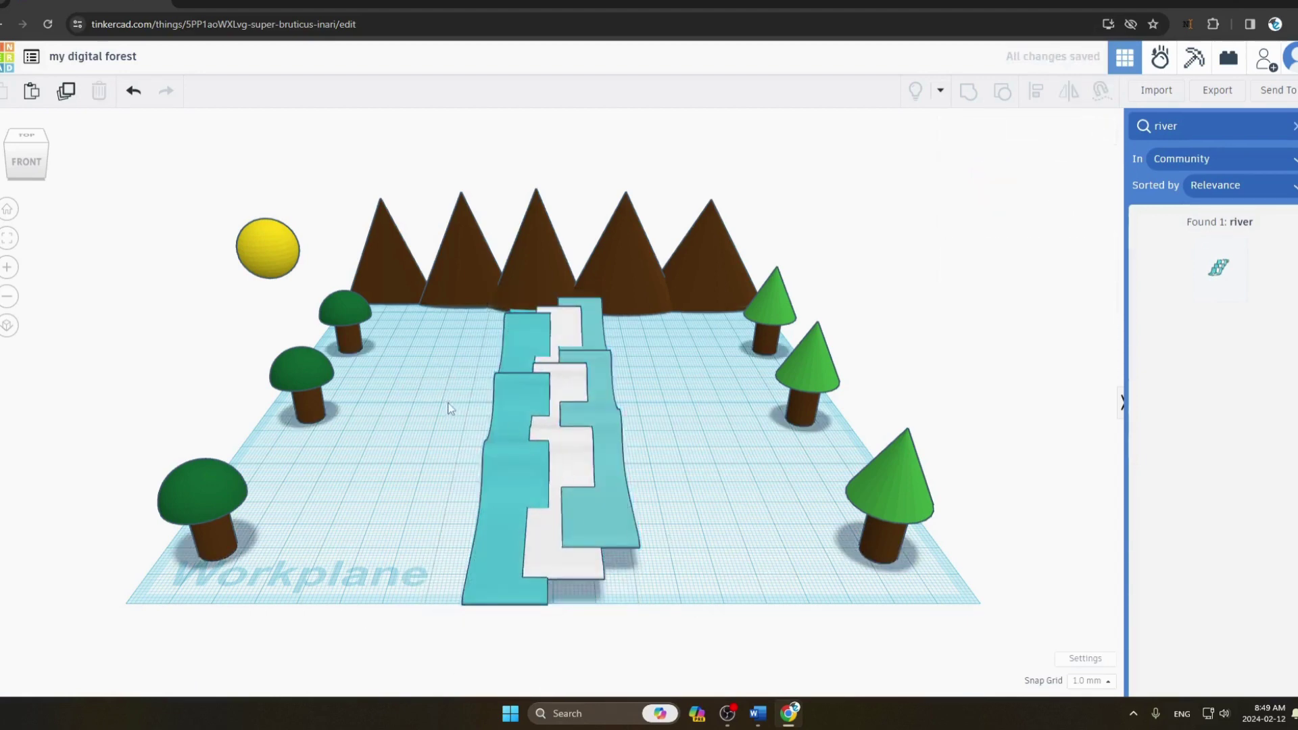
Read the Adding Animals section of the Word guide and search Tinkercad's community shapes for "elephant".
key(alt+Tab)
scroll(633, 404, down, 1)
scroll(633, 404, down, 2)
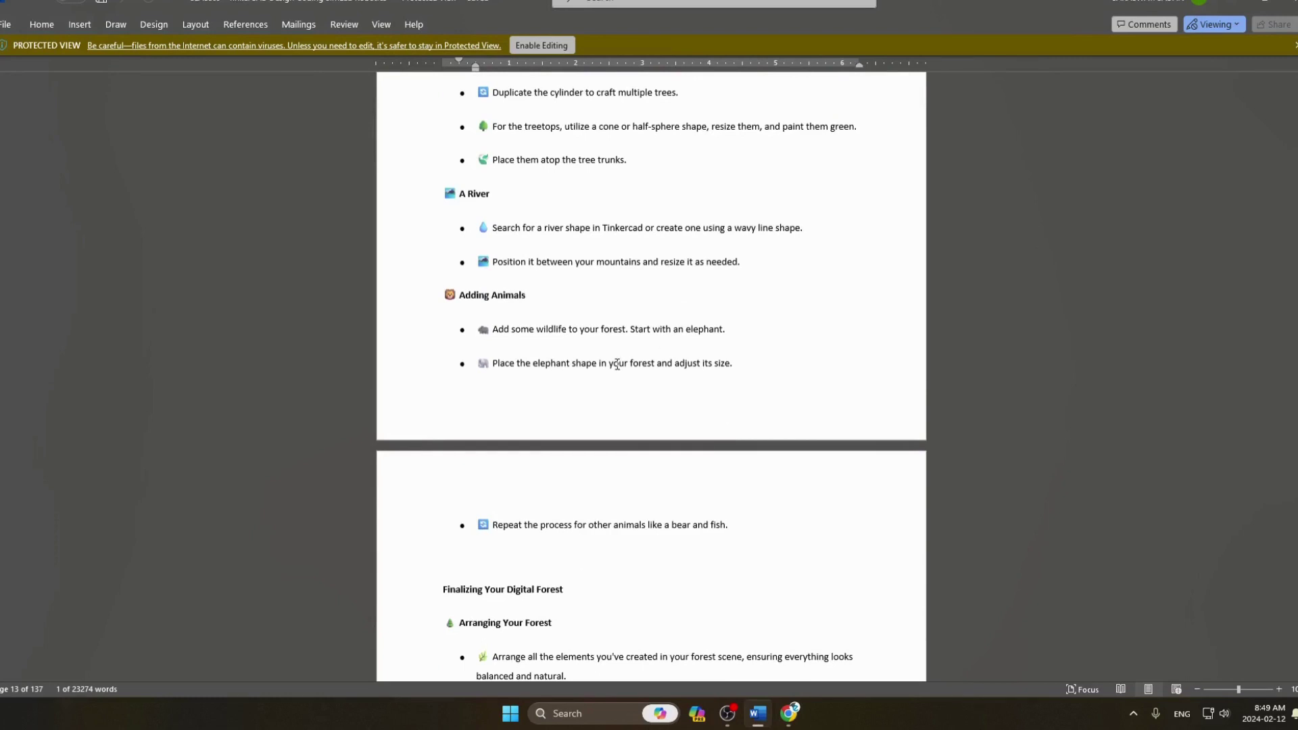
key(alt+Tab)
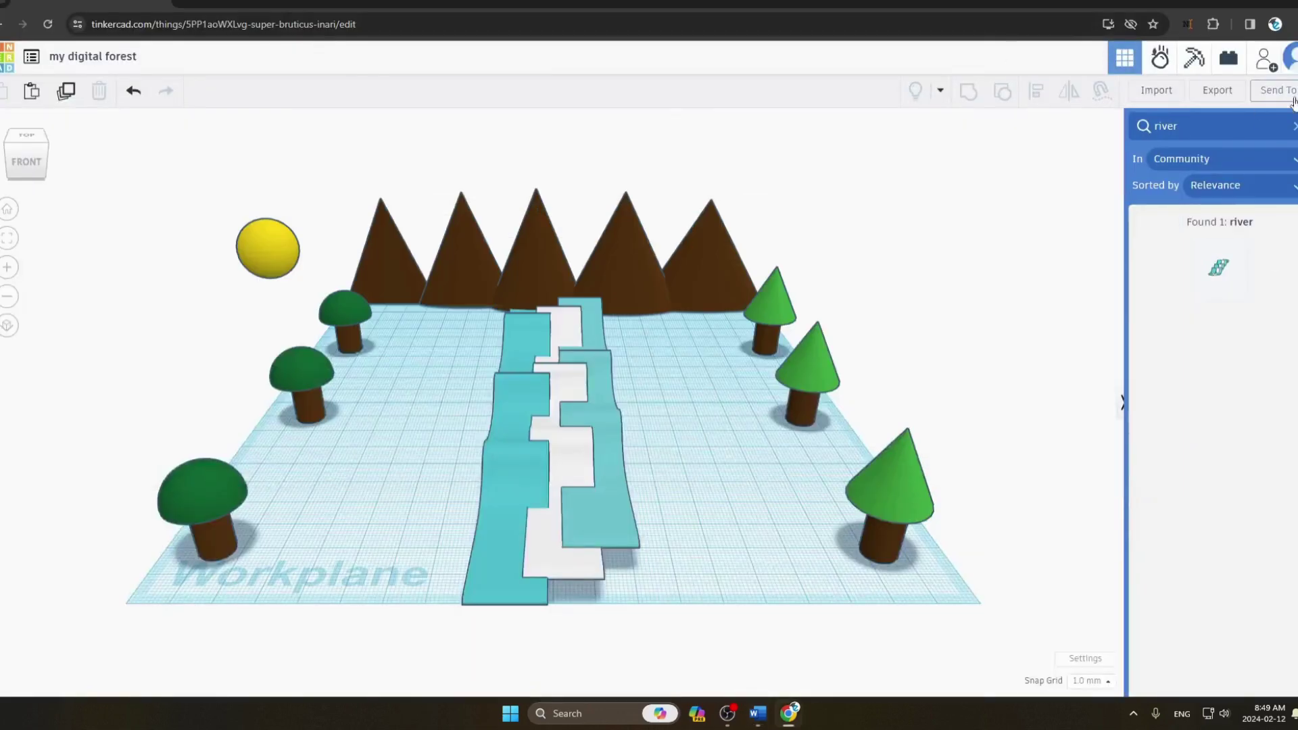
click(1254, 143)
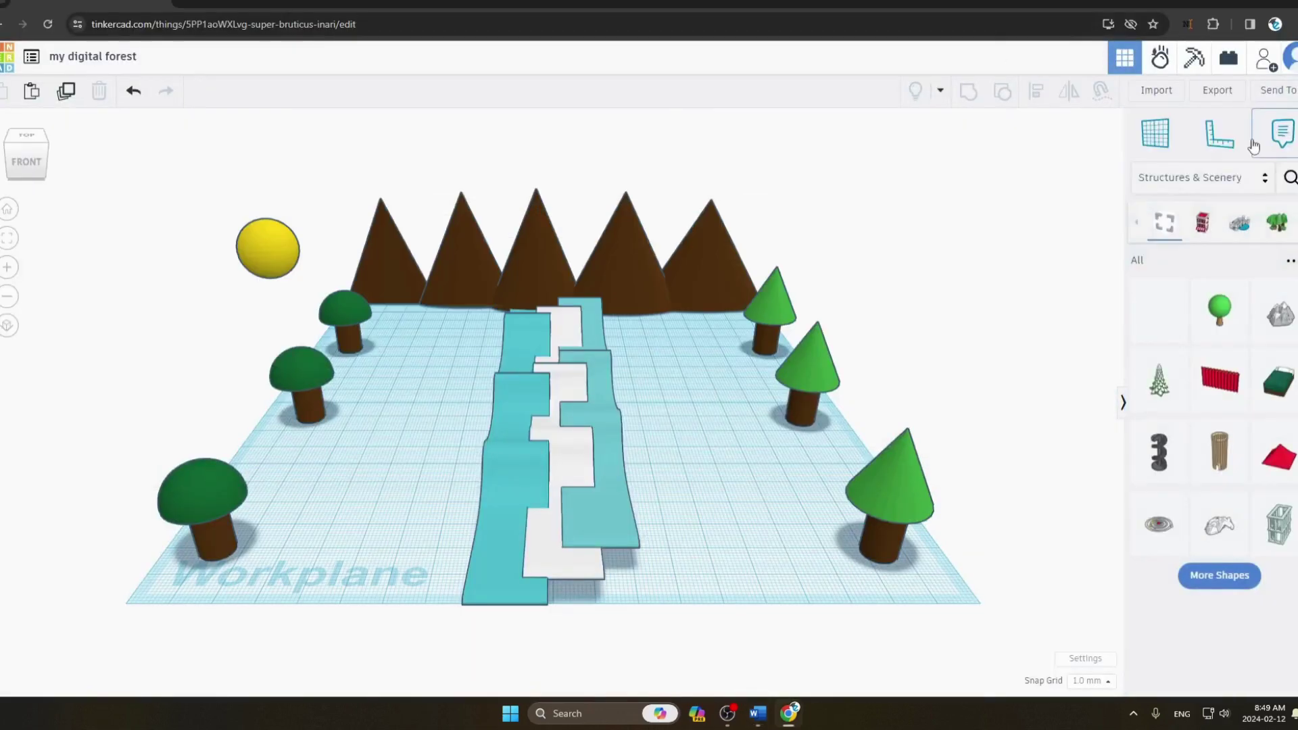
click(1289, 177)
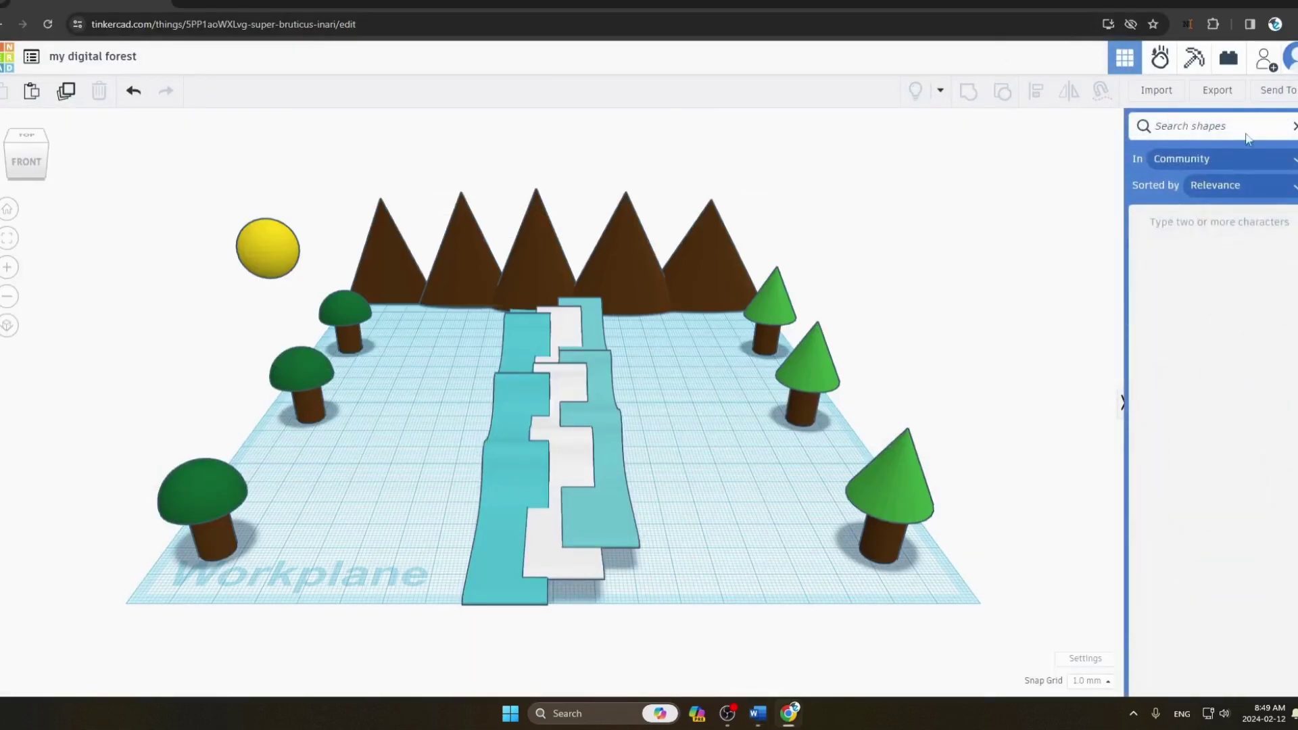
text(elep)
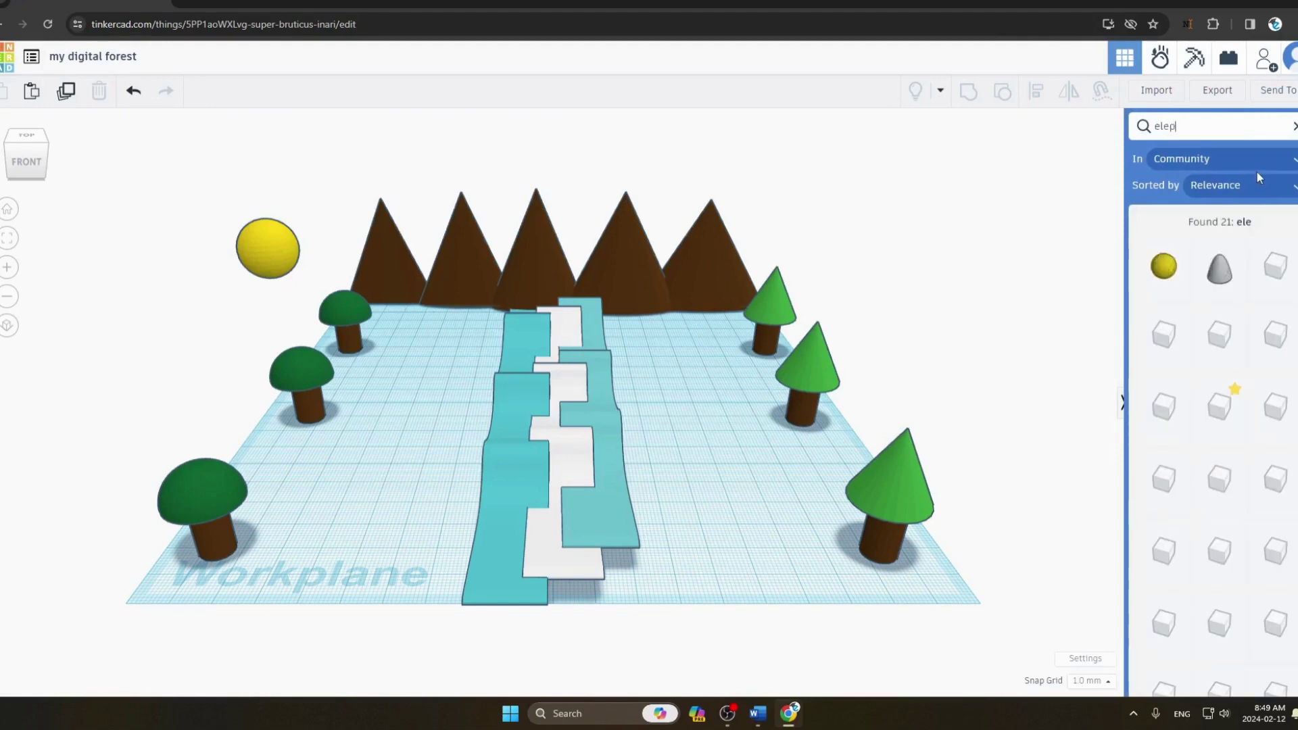
text(hant)
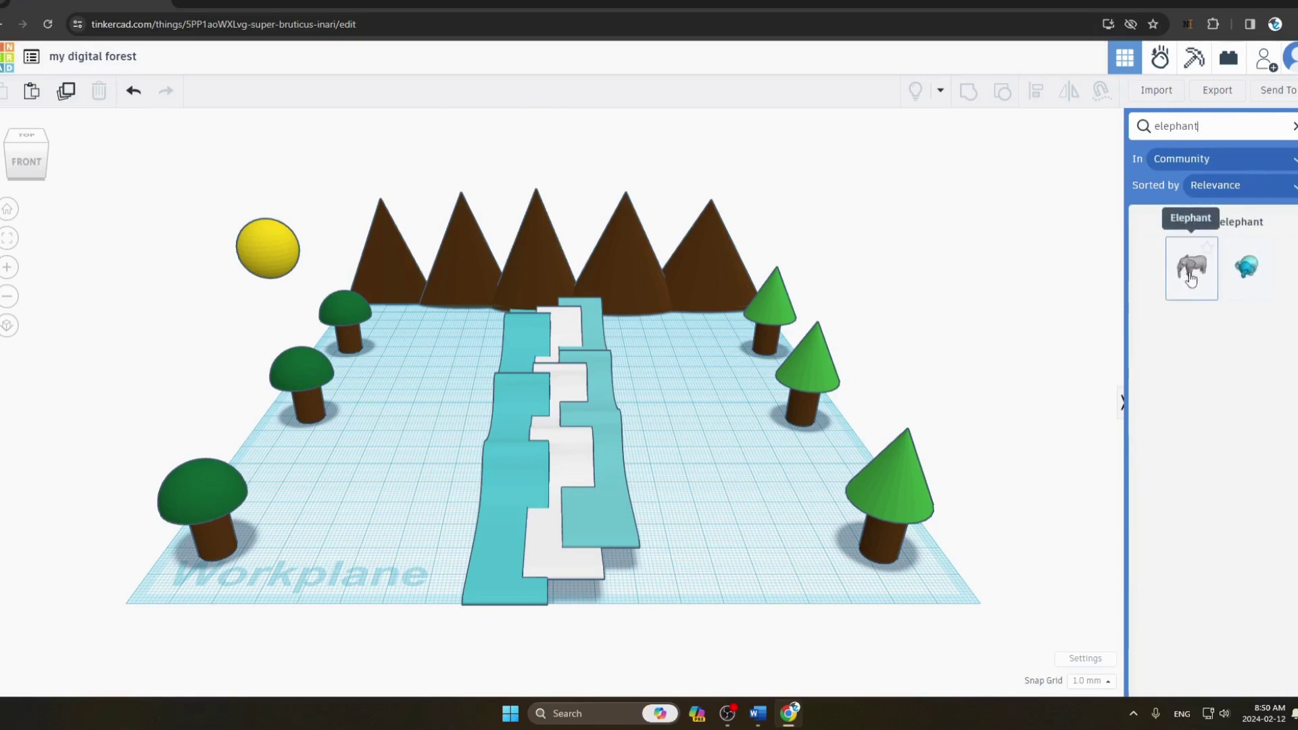
Recheck the animal instructions in the Word guide and place the gray Elephant shape in Tinkercad between the river and the cone-topped trees.
key(alt+Tab)
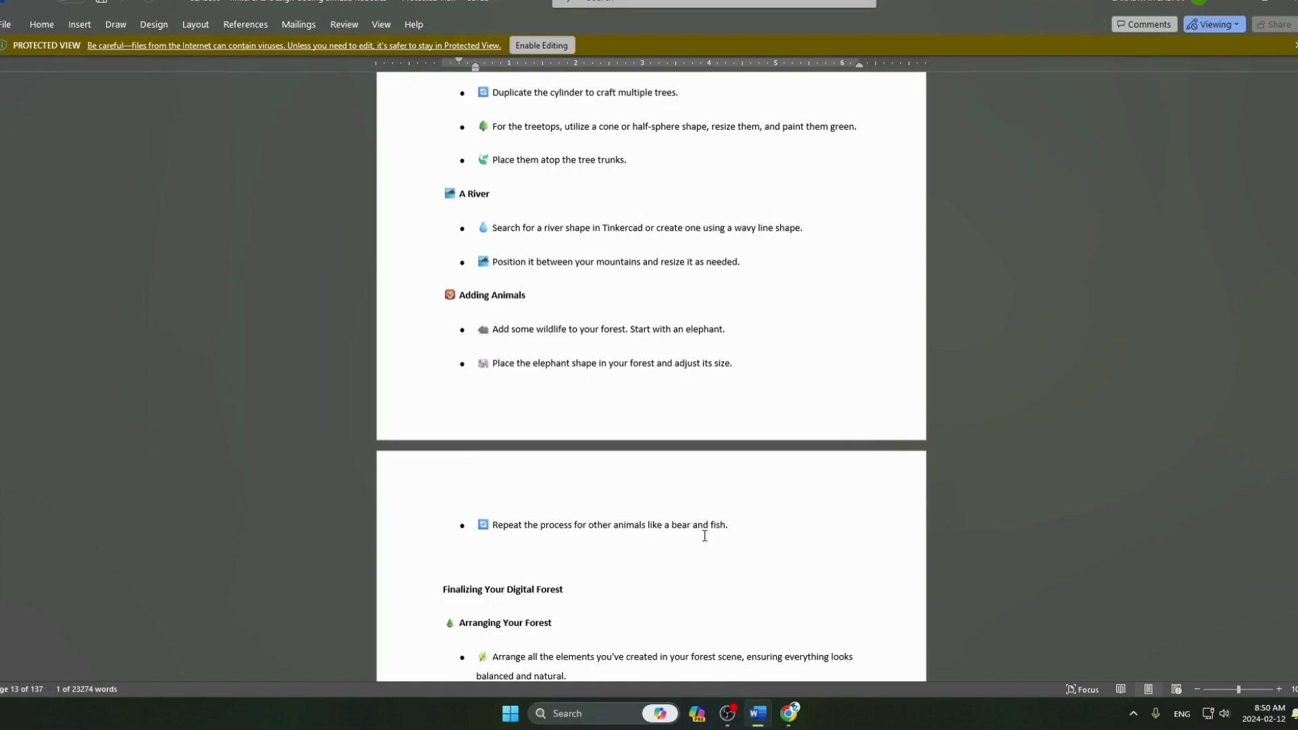
key(alt+Tab)
click(1192, 267)
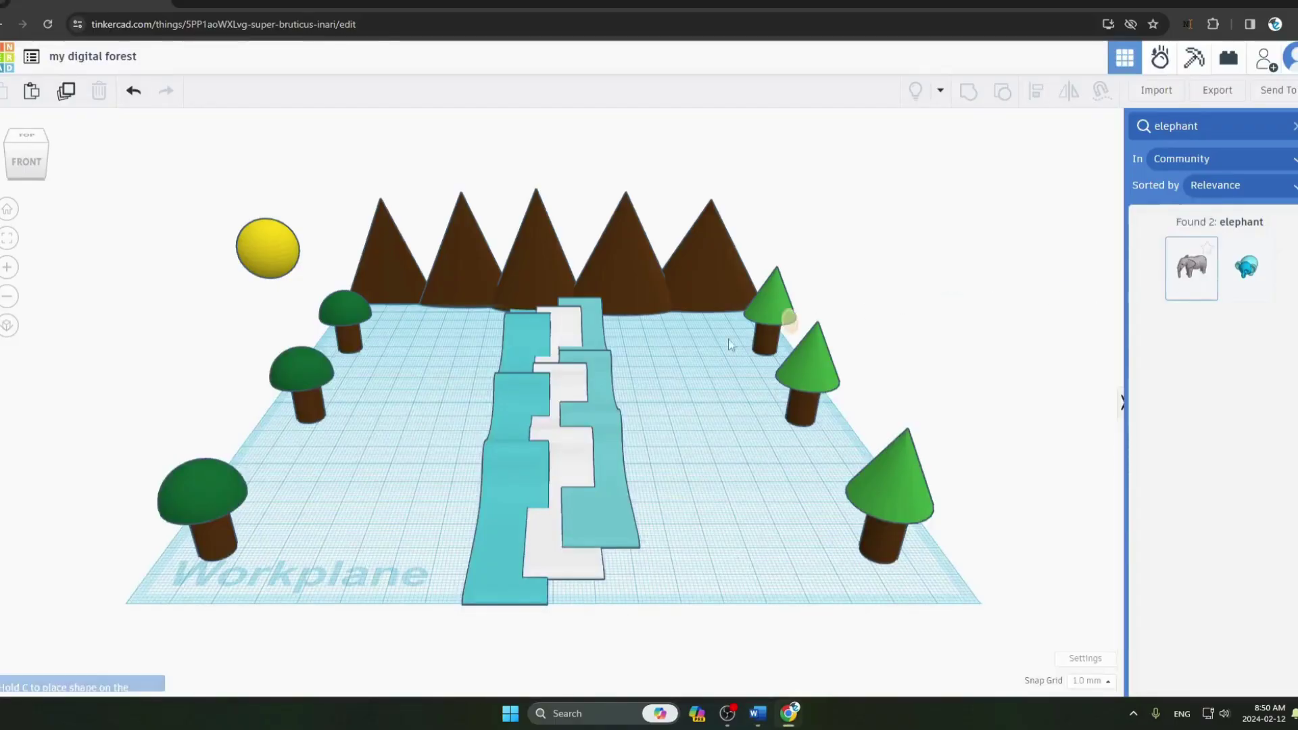
click(675, 362)
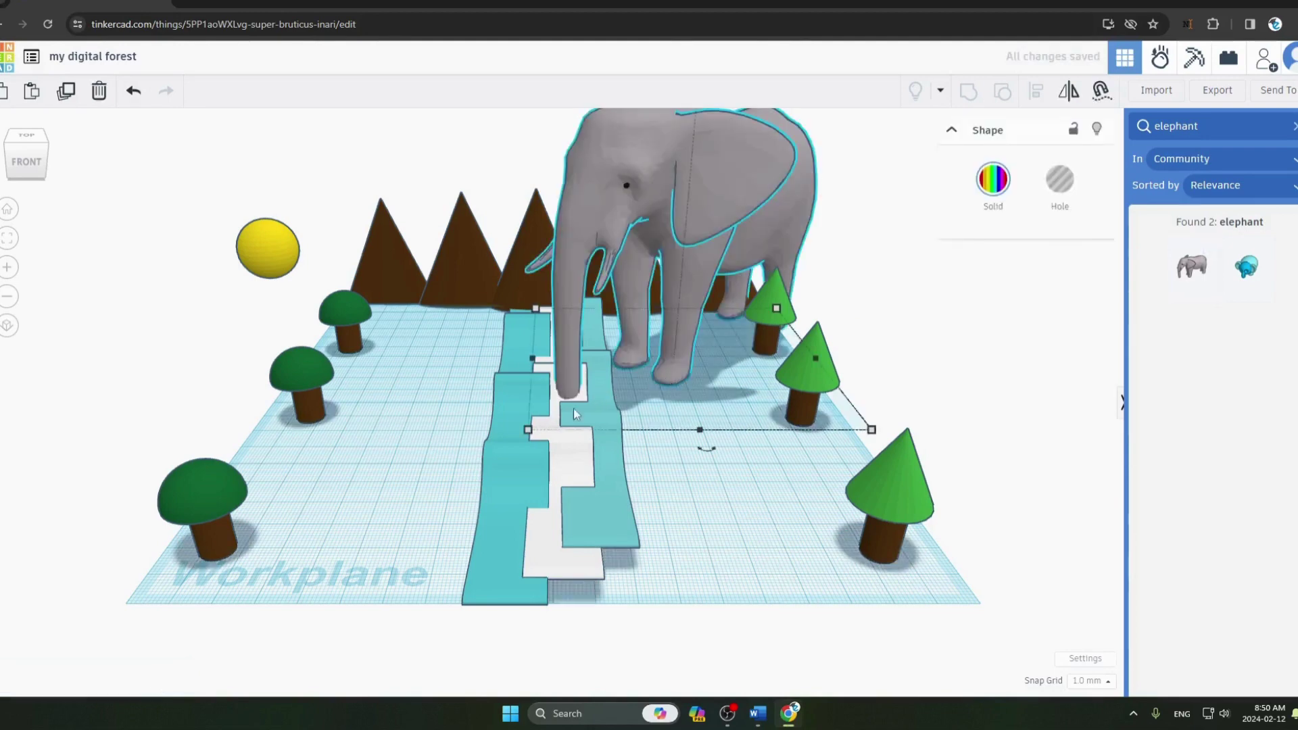
Shrink the elephant's footprint, reduce its height to about 41 mm and move it 15 mm forward beside the river.
drag(529, 433, 601, 372)
scroll(531, 520, up, 2)
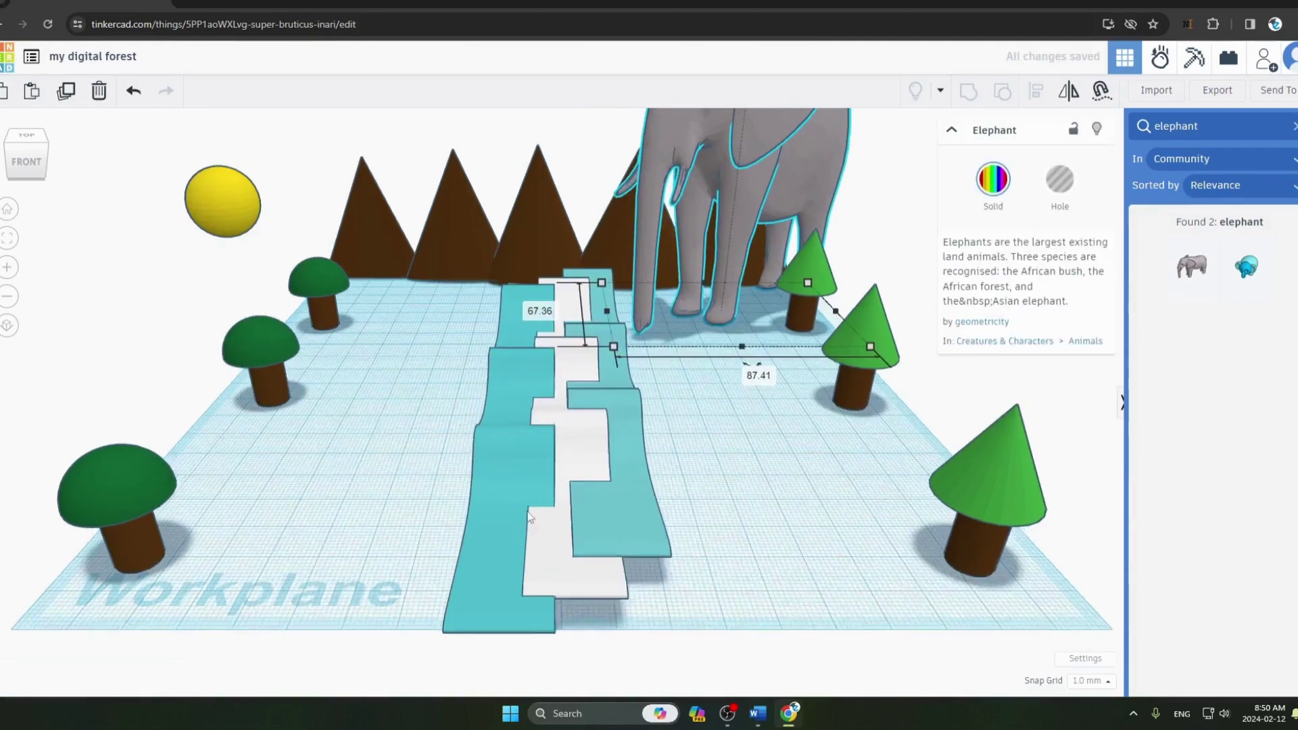
scroll(536, 511, down, 4)
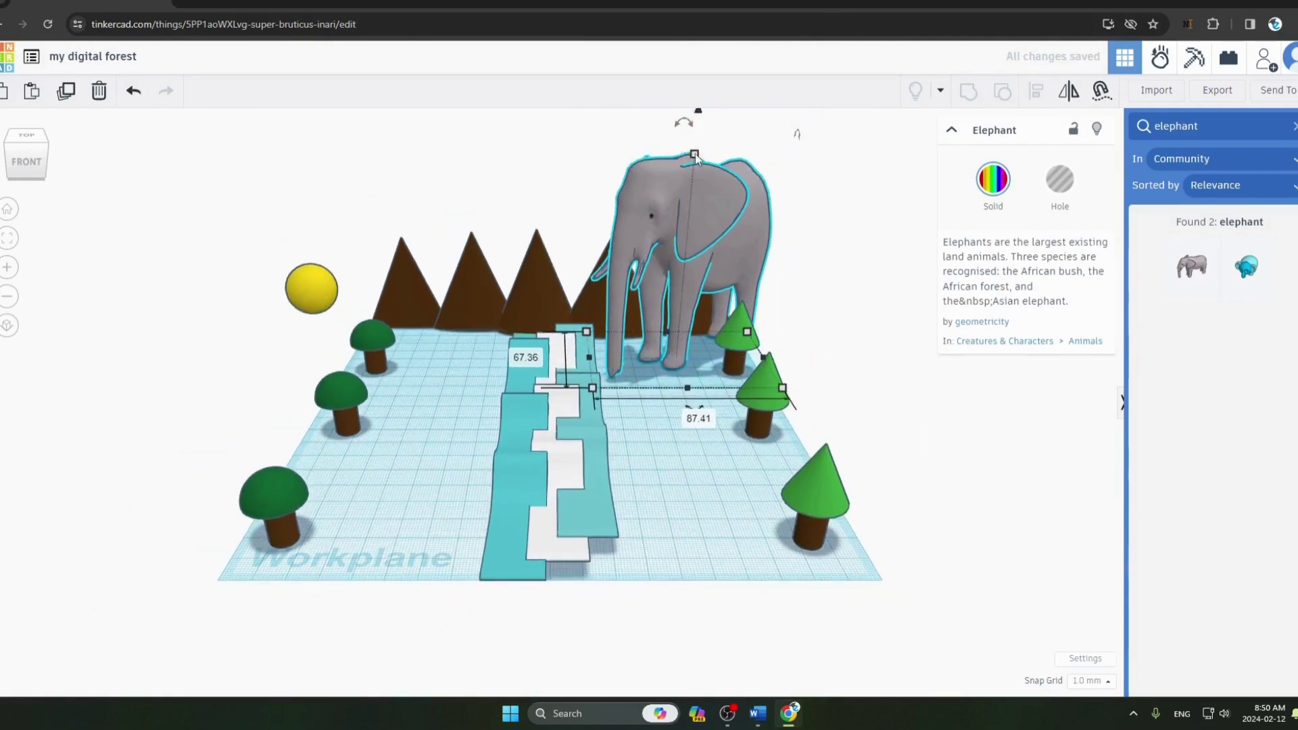
drag(696, 160, 685, 279)
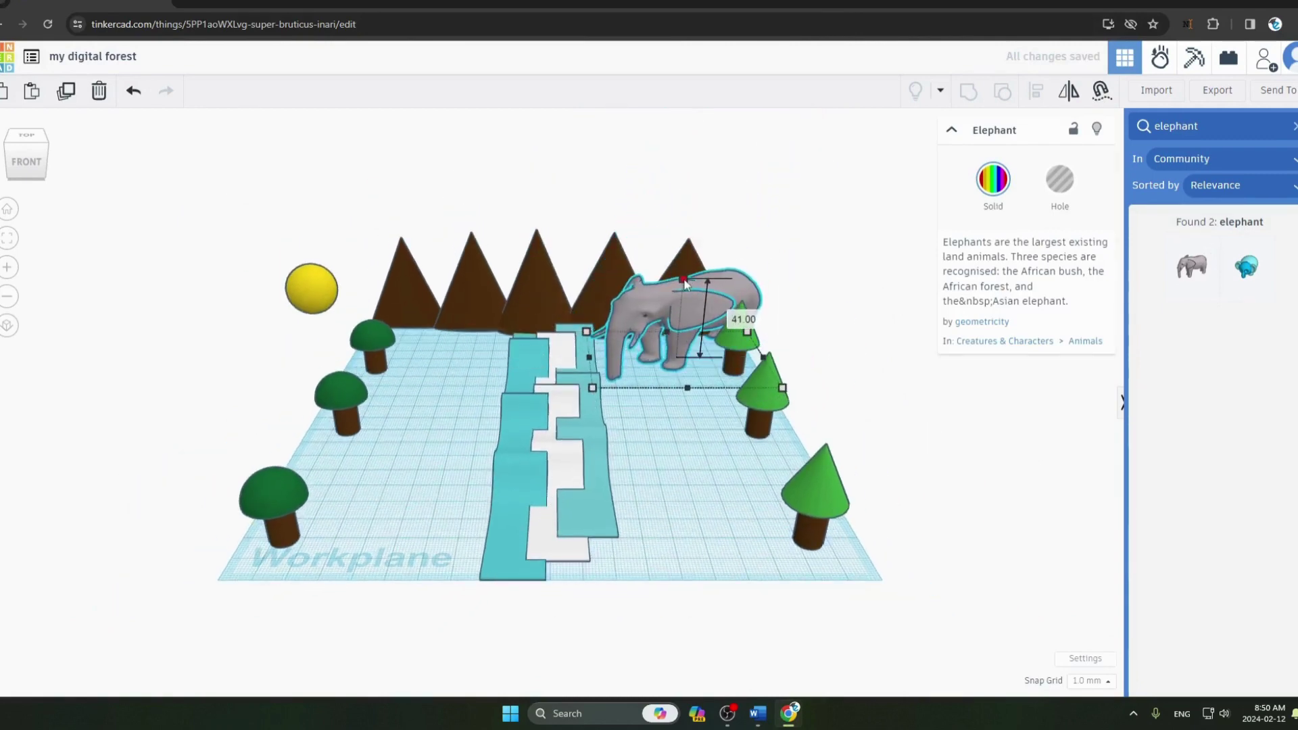
drag(783, 389, 727, 401)
drag(654, 283, 651, 339)
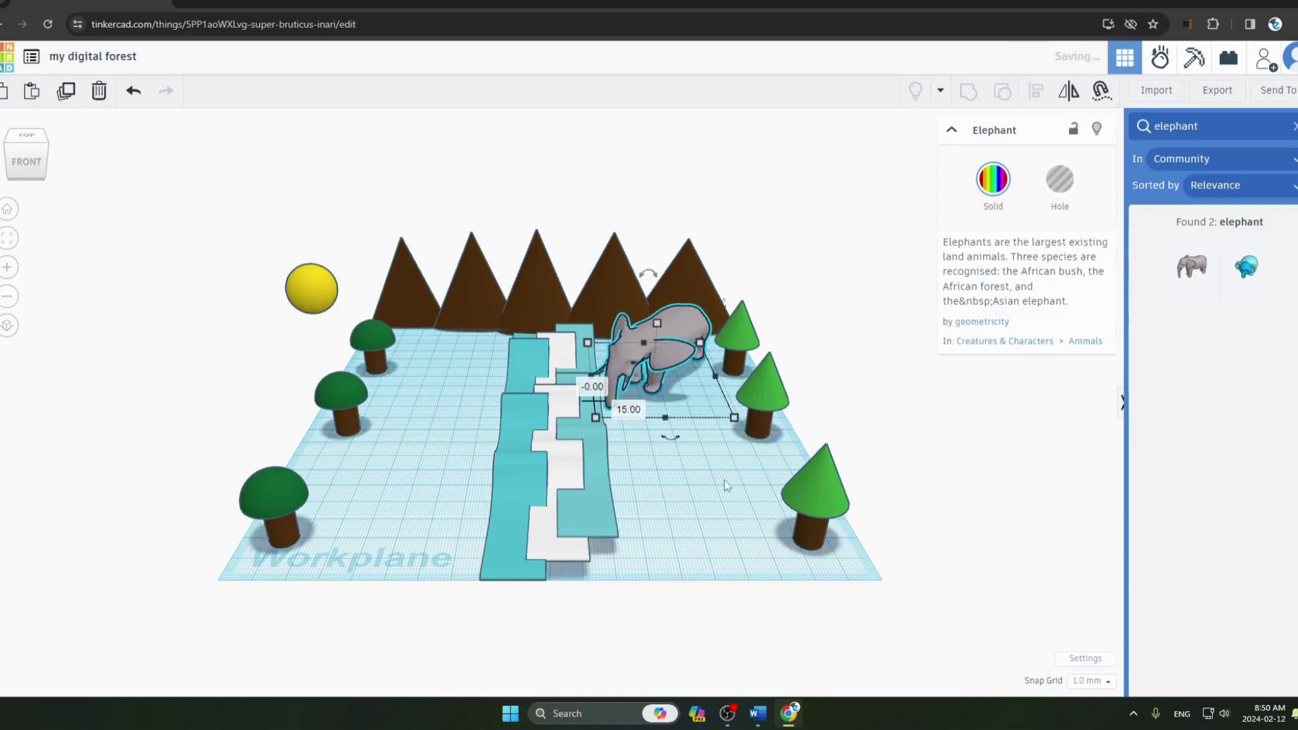
click(724, 480)
Duplicate the elephant and move one copy 102 mm across the river and 17 mm forward, next to the half-sphere trees.
click(667, 366)
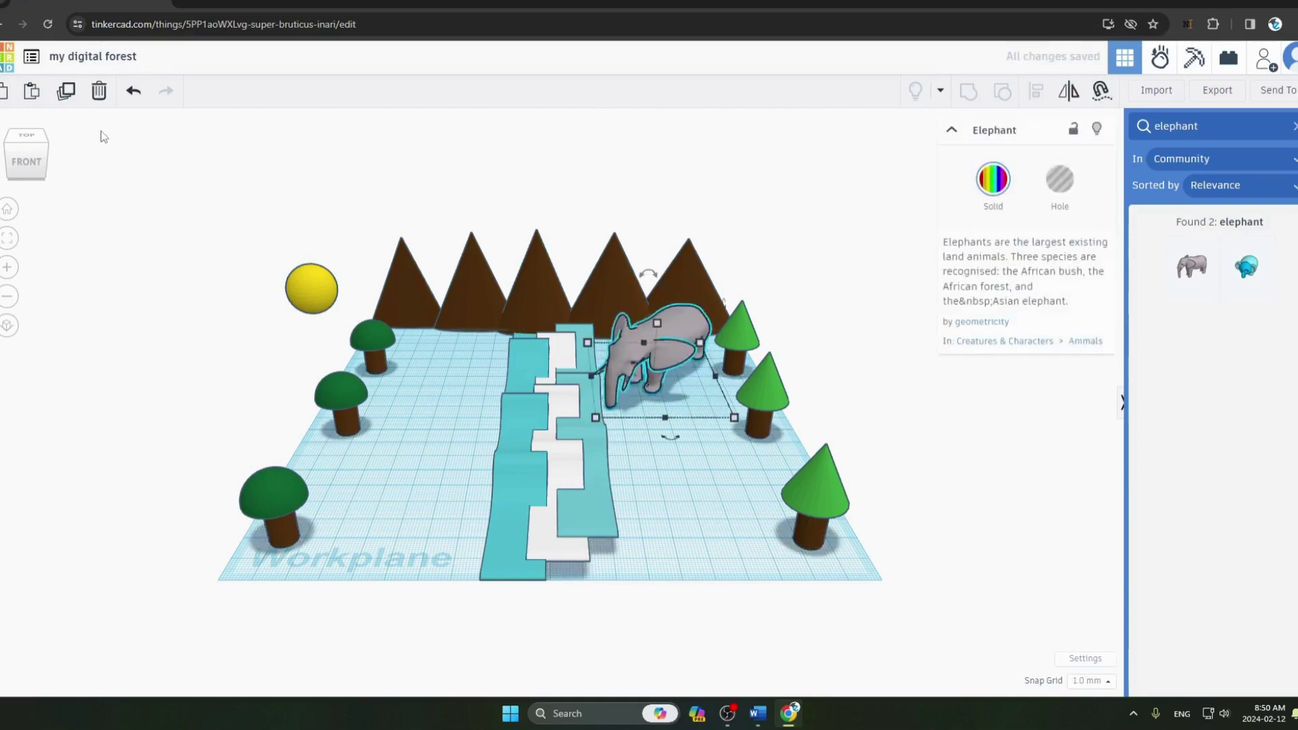
click(65, 92)
click(748, 540)
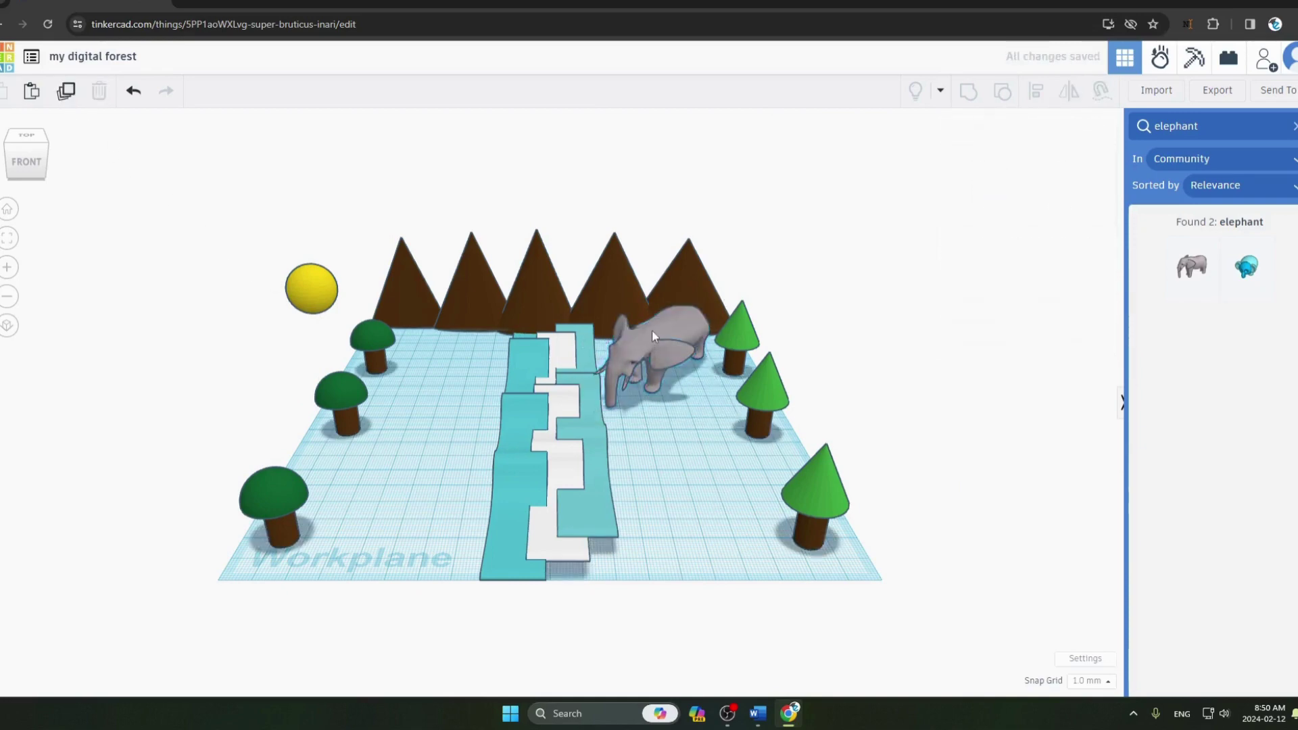
drag(647, 334, 413, 352)
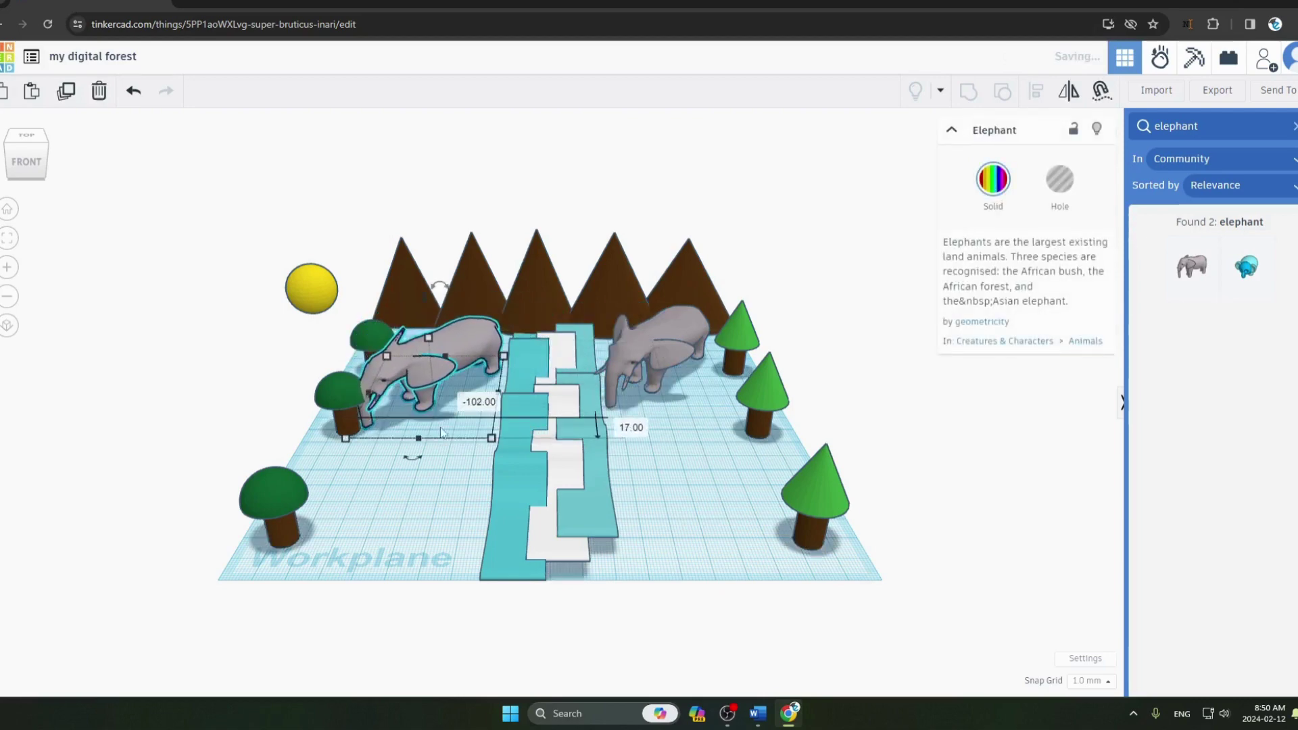
Rotate the elephant on the left bank to face the river and move it about 115 mm toward the front of the workplane.
drag(411, 459, 442, 328)
click(706, 359)
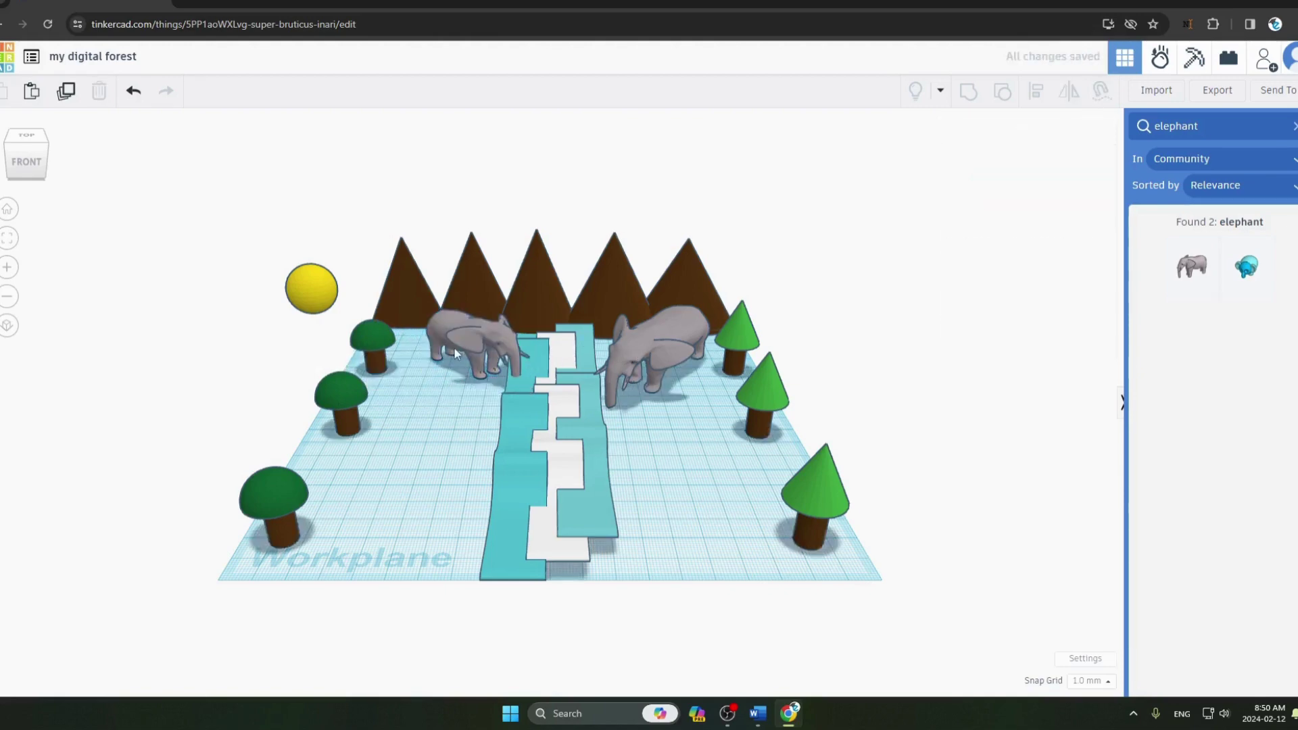
drag(462, 356, 408, 482)
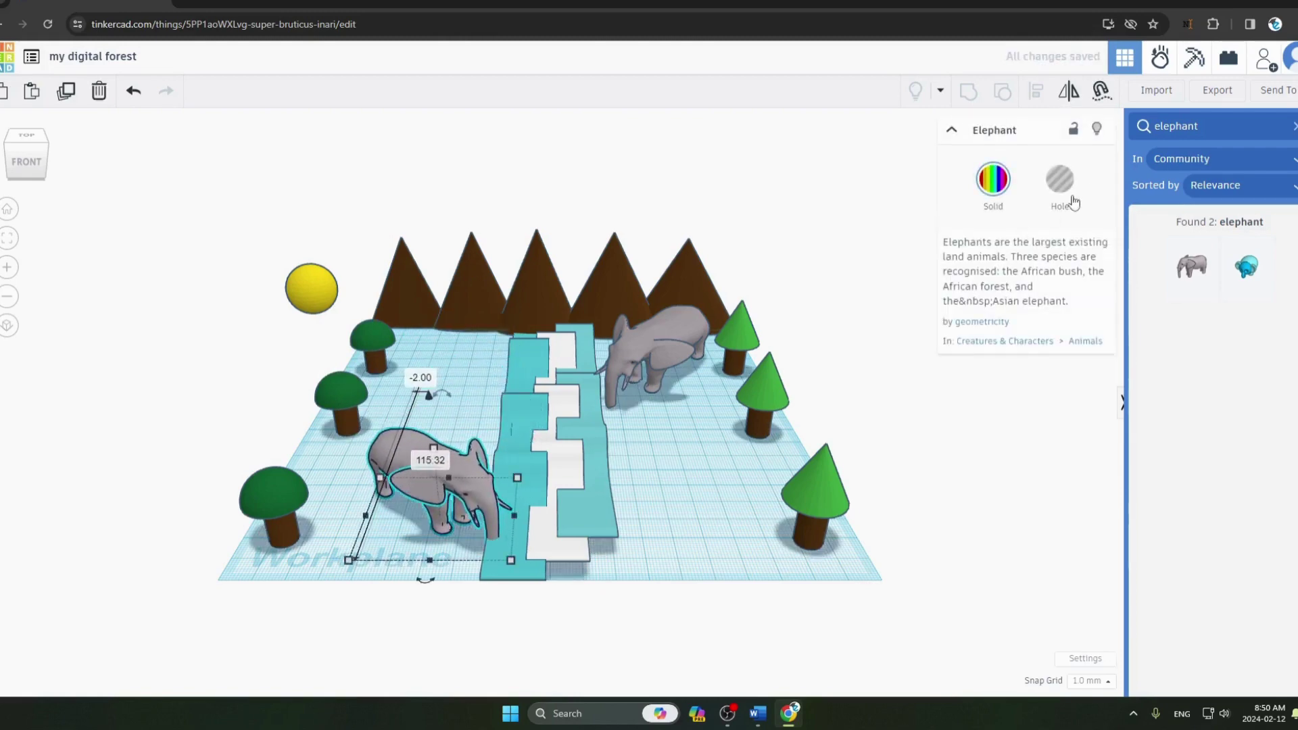
Search the community shapes for "bear" and place the Polar bear between the river and the cone-topped trees, near the workplane's front.
click(1295, 127)
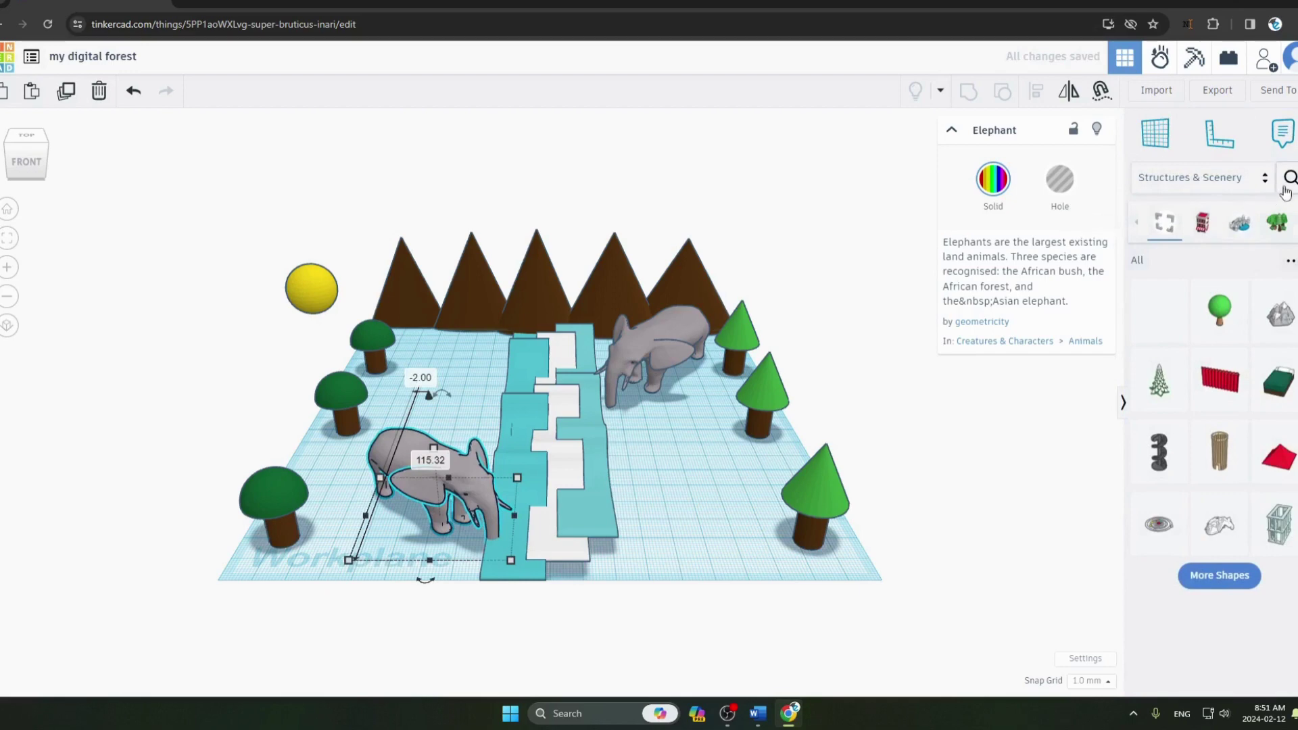
click(1181, 129)
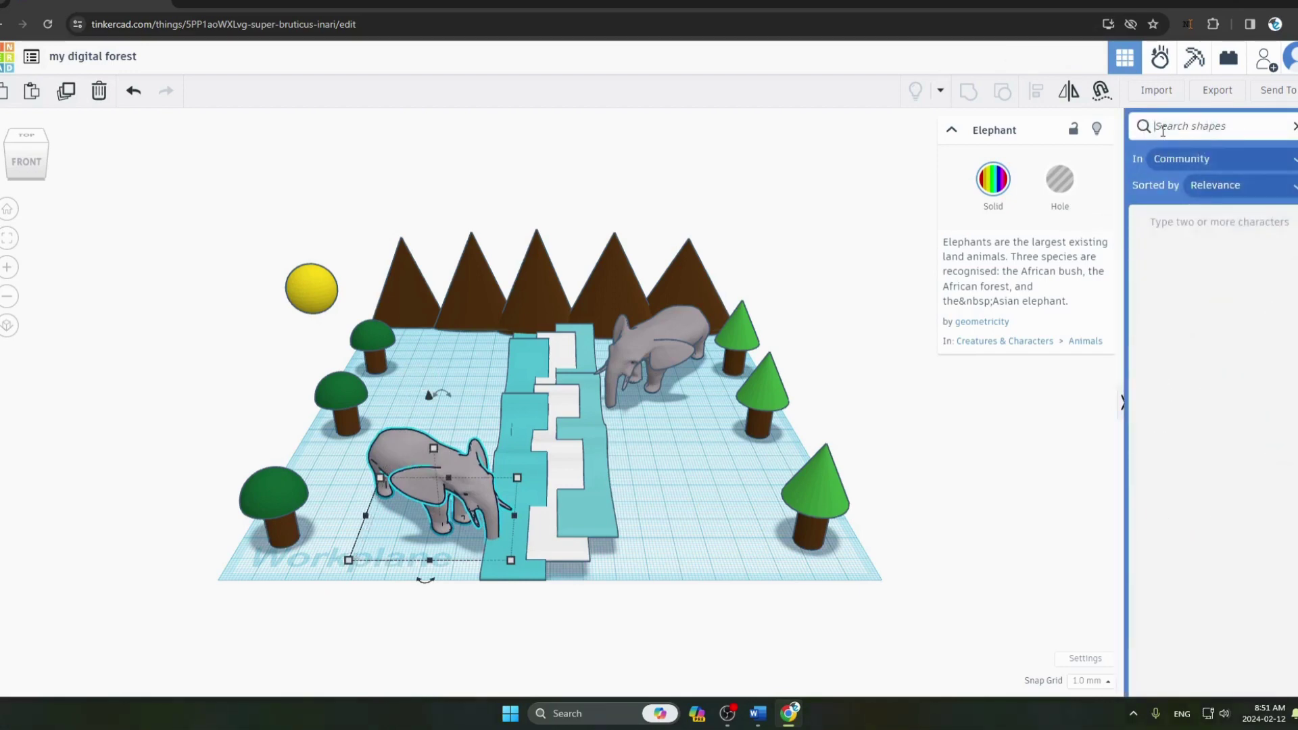
text(bear)
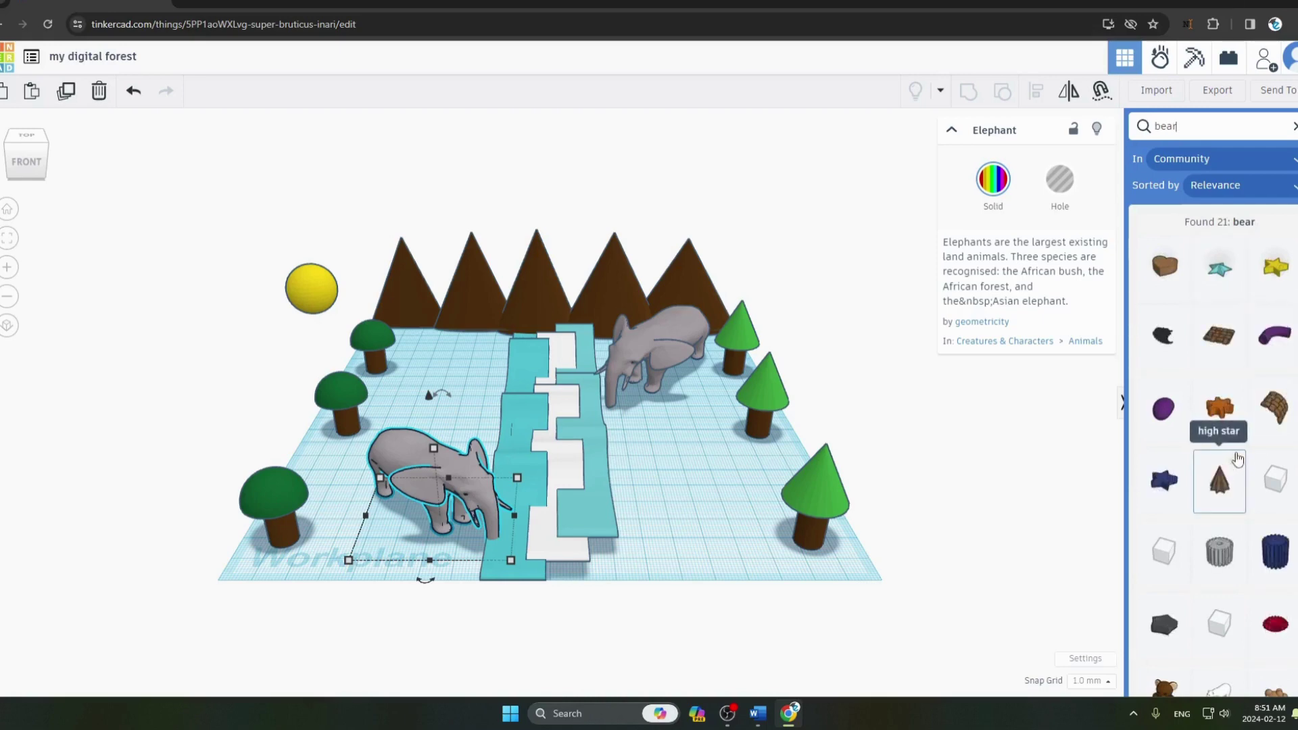
scroll(1232, 462, down, 1)
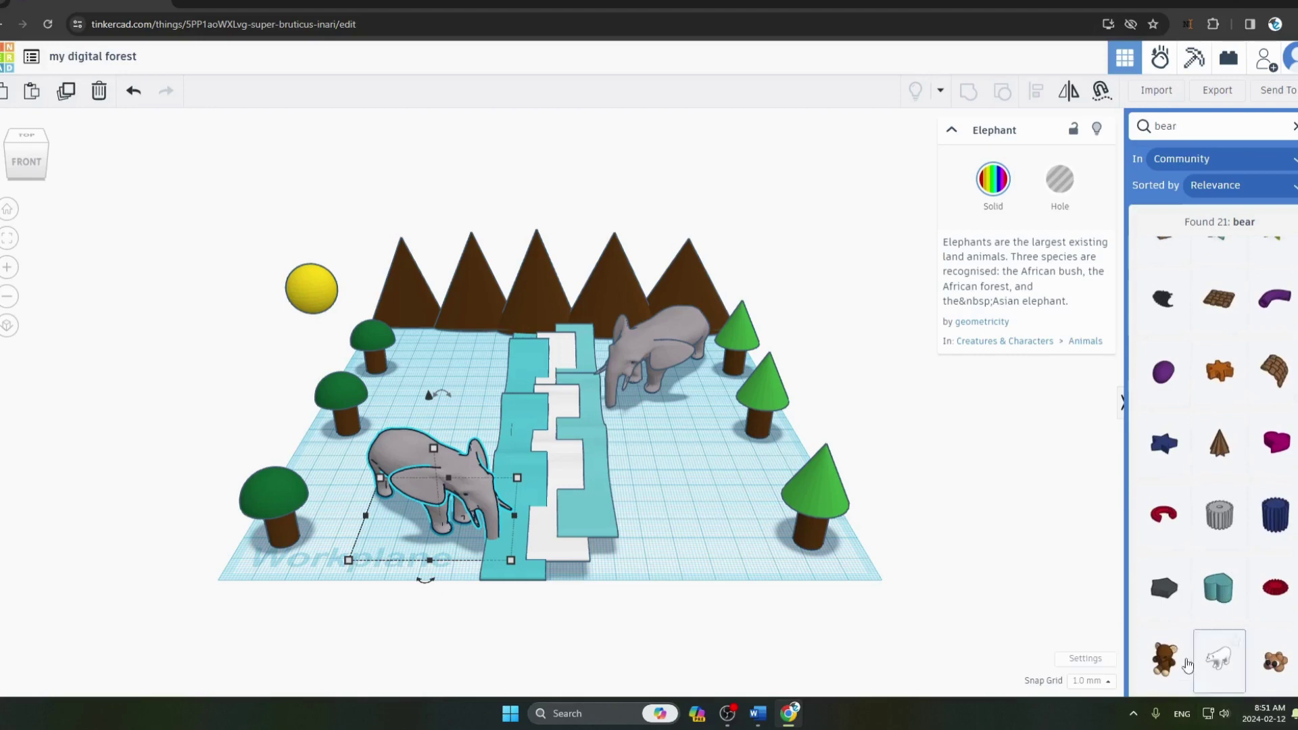
click(1161, 648)
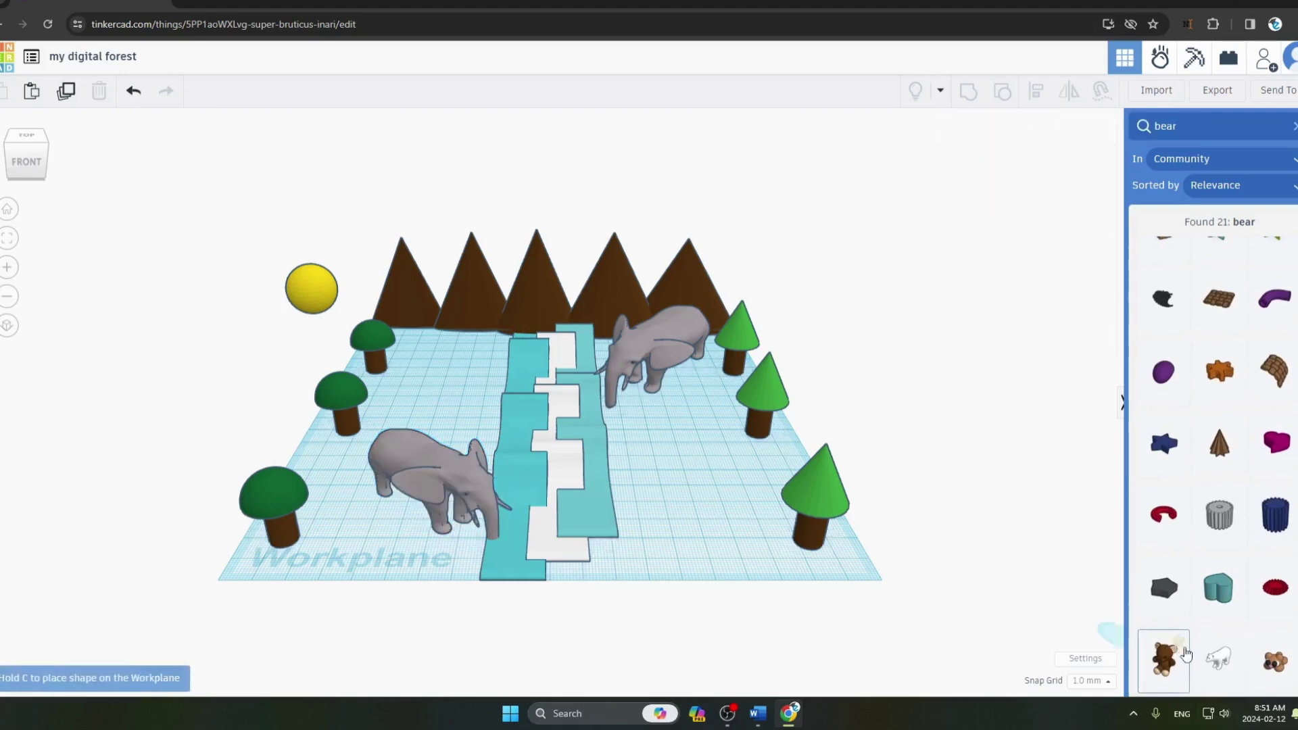
click(1217, 656)
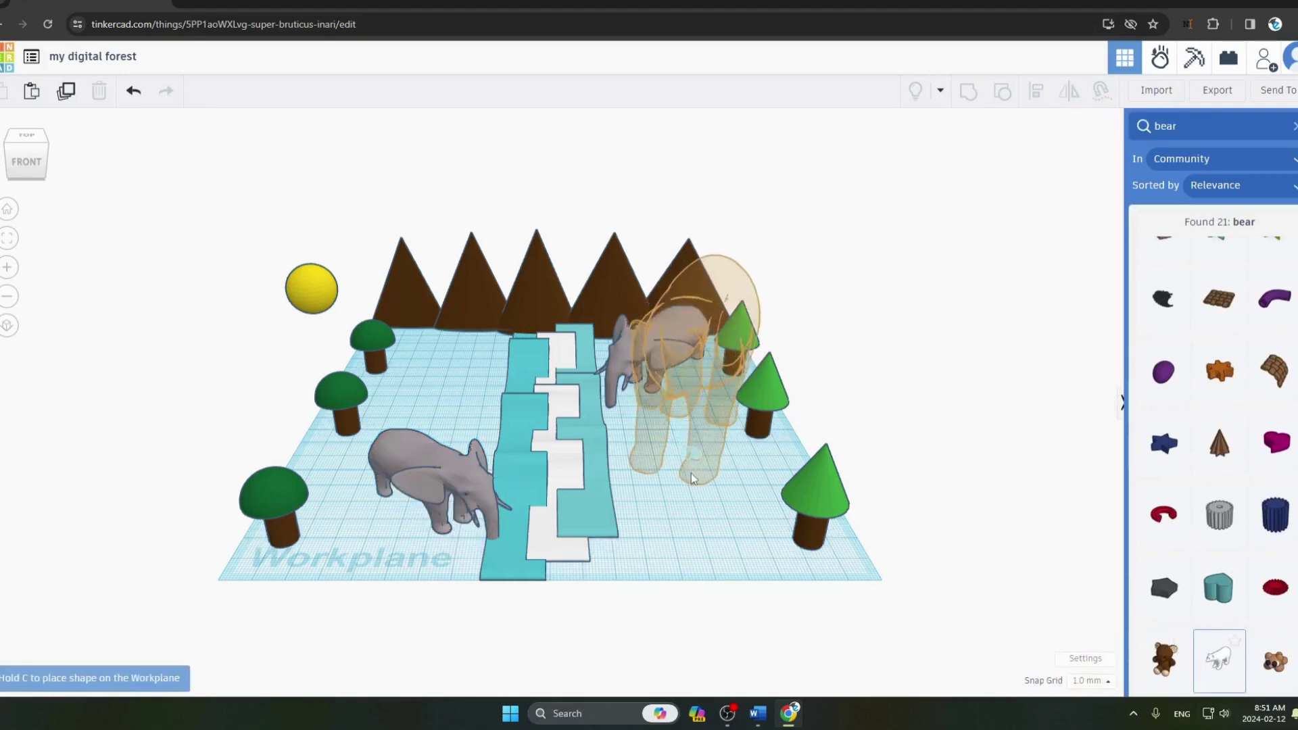
click(703, 547)
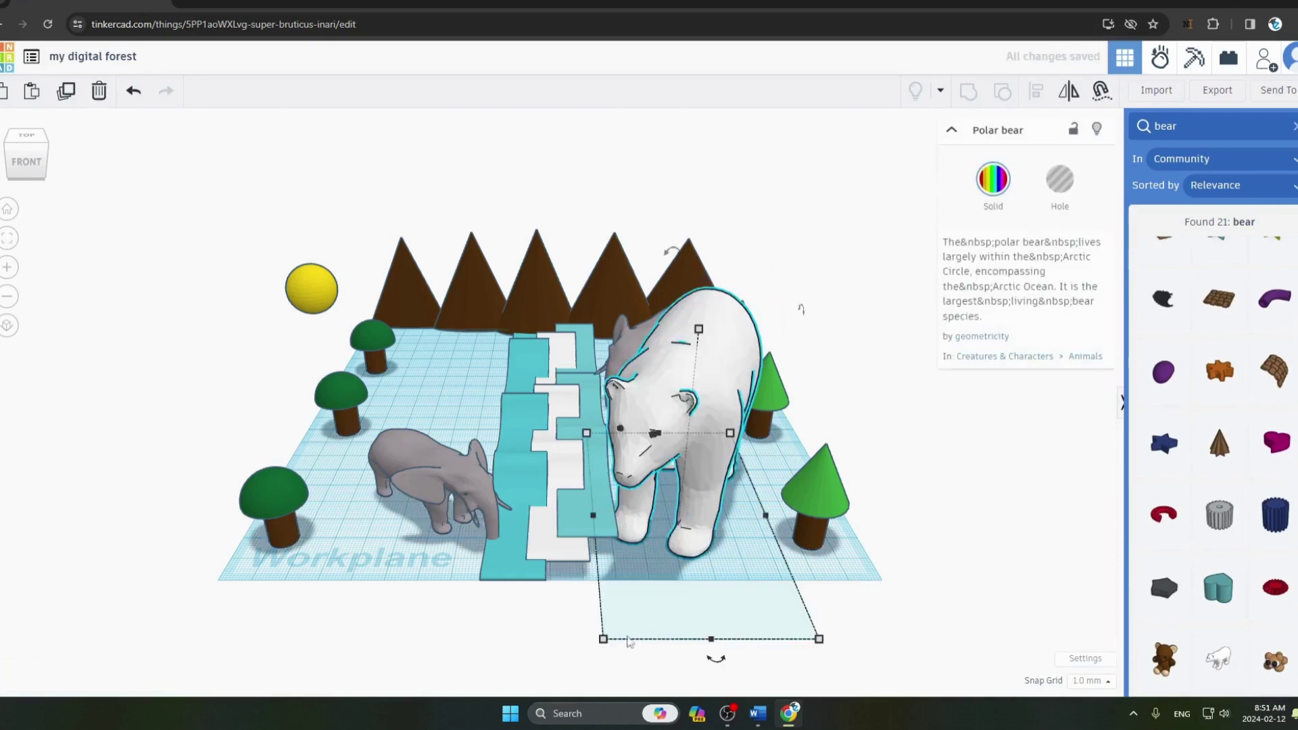
Shrink the polar bear's footprint from its corners and reduce its height to about 36 mm.
drag(603, 639, 659, 594)
drag(722, 317, 712, 413)
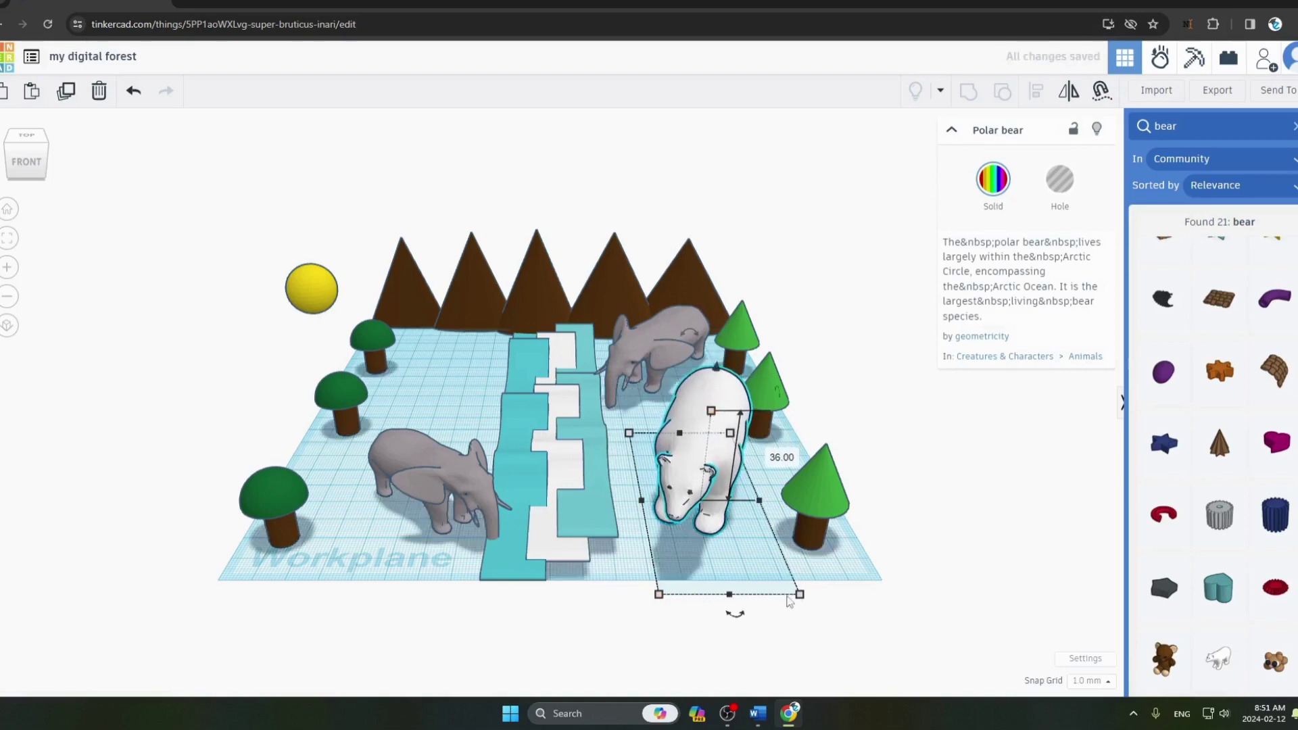
drag(800, 600, 789, 589)
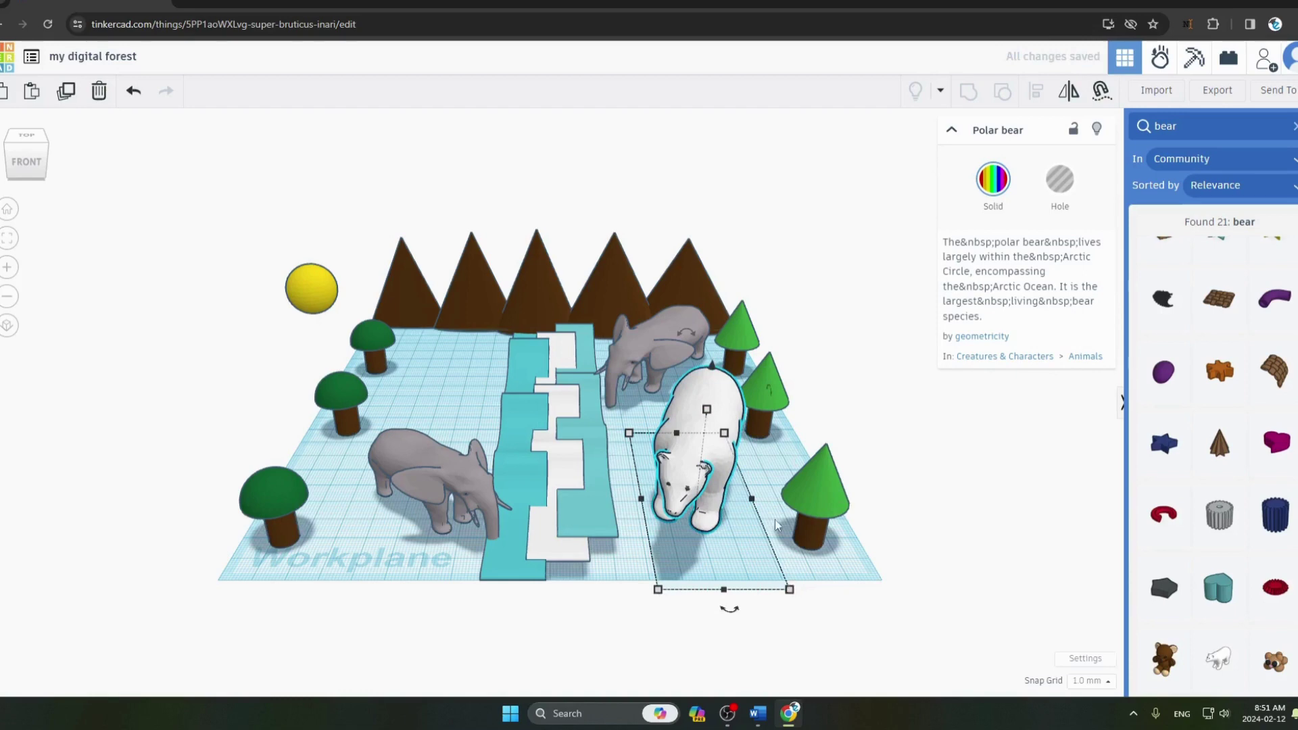
drag(626, 433, 638, 441)
Rotate the polar bear 45° to face the river and shrink it to about 50 by 39 mm and 31 mm high.
drag(734, 609, 652, 545)
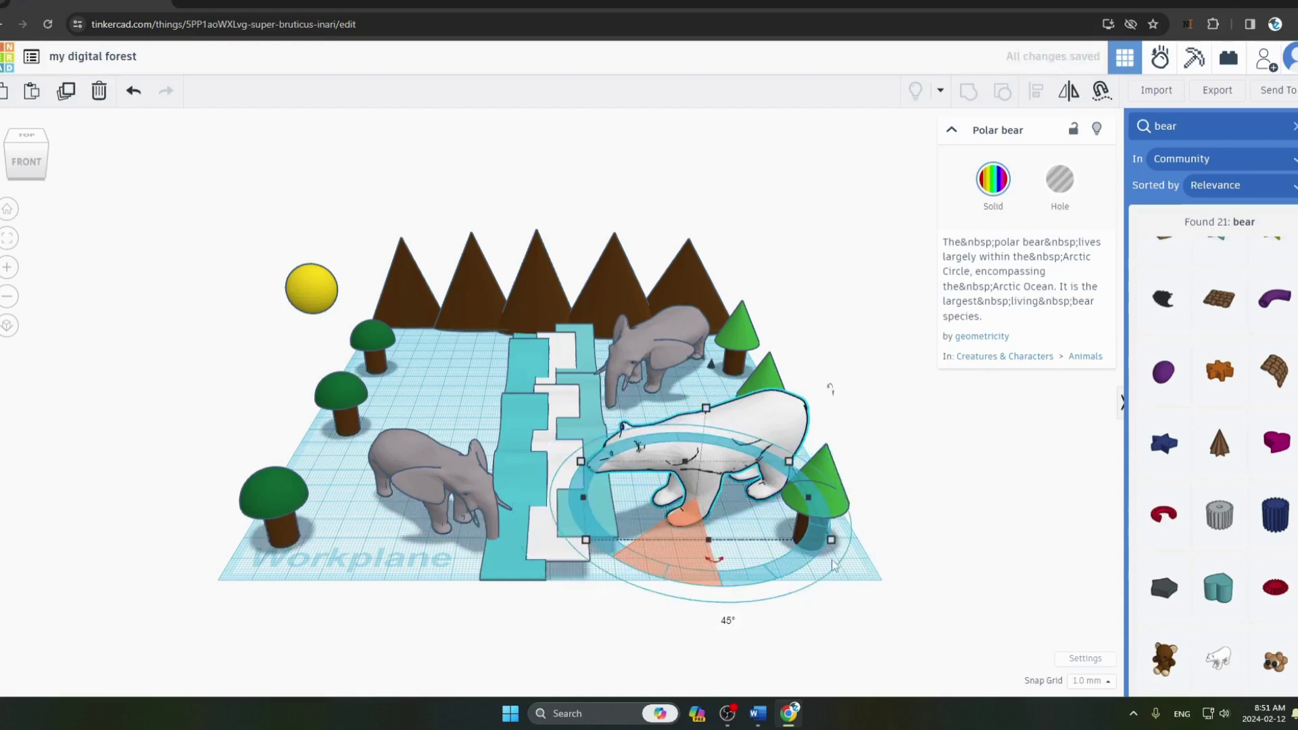
drag(799, 539, 771, 530)
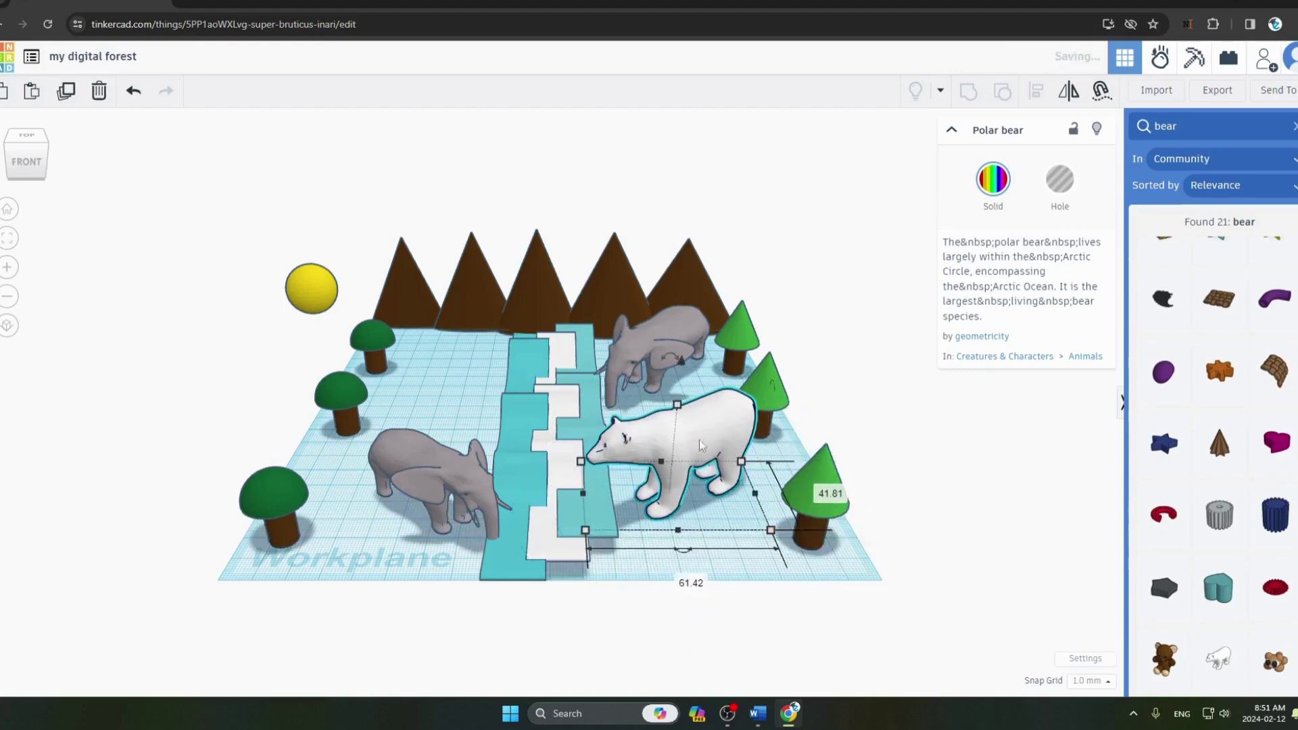
drag(680, 419, 679, 426)
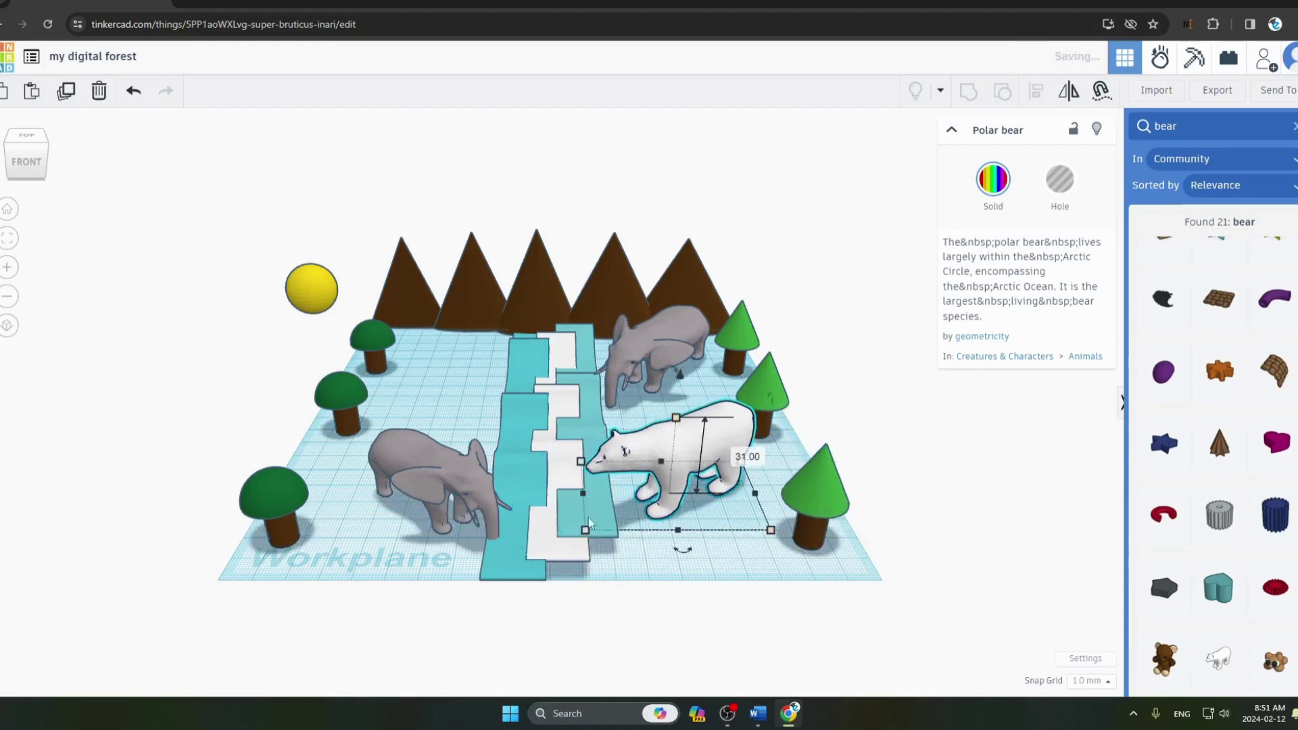
drag(585, 530, 626, 527)
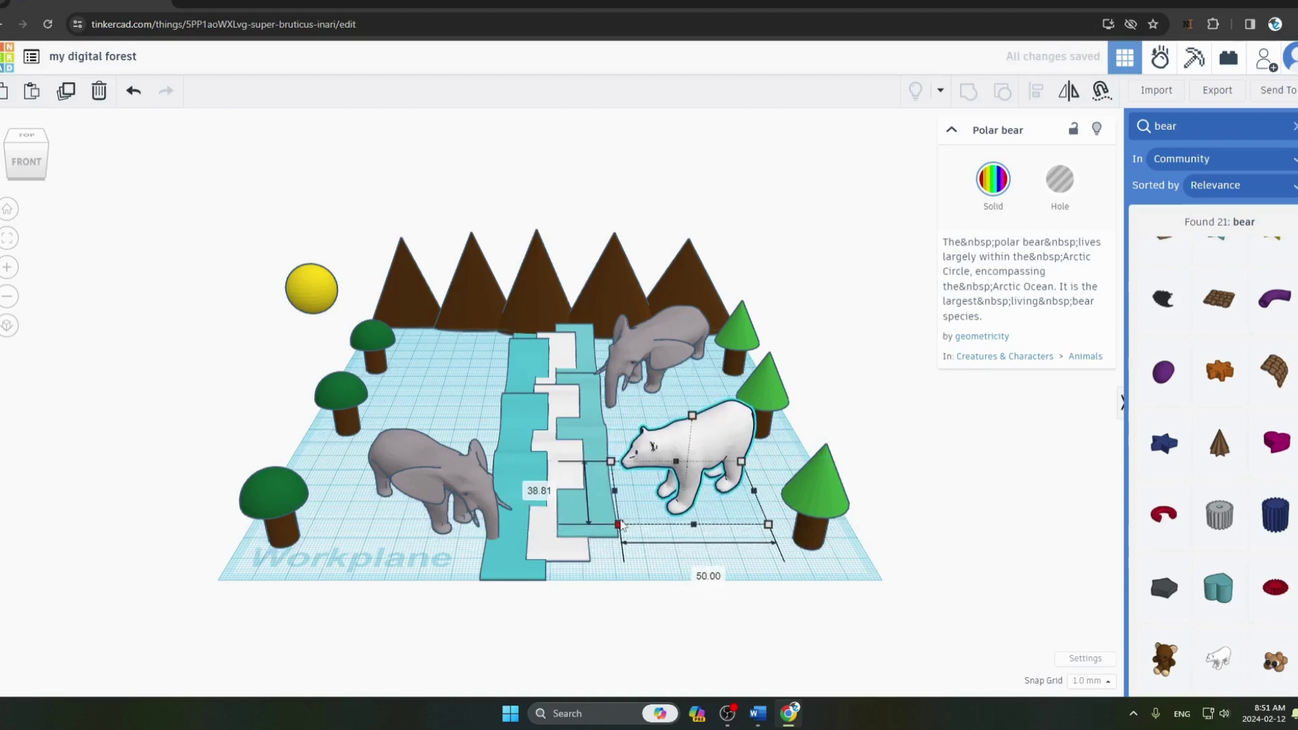
Move the polar bear across the river to the rear half-sphere tree and rotate it 112.5° to face the river.
click(717, 493)
drag(716, 493, 423, 334)
mouse_move(424, 404)
mouse_down()
mouse_move(460, 400)
mouse_move(460, 369)
mouse_move(426, 424)
mouse_up()
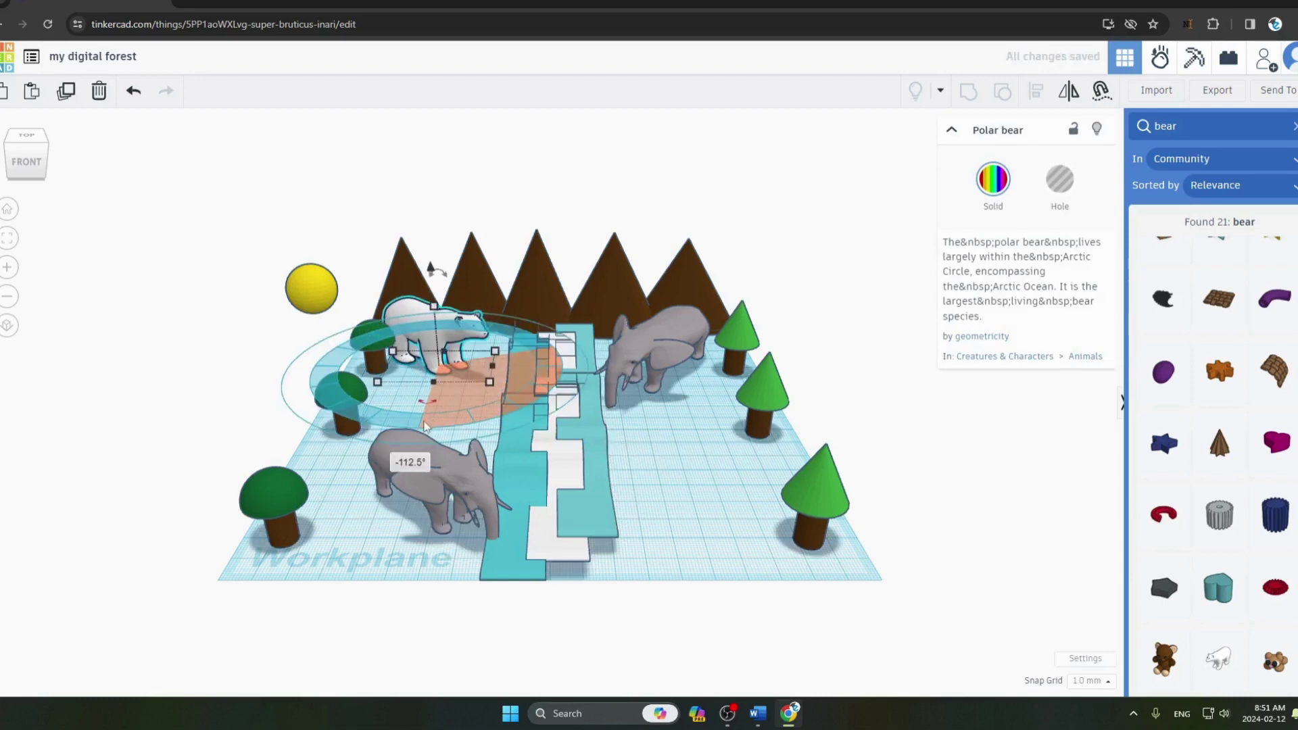
click(664, 540)
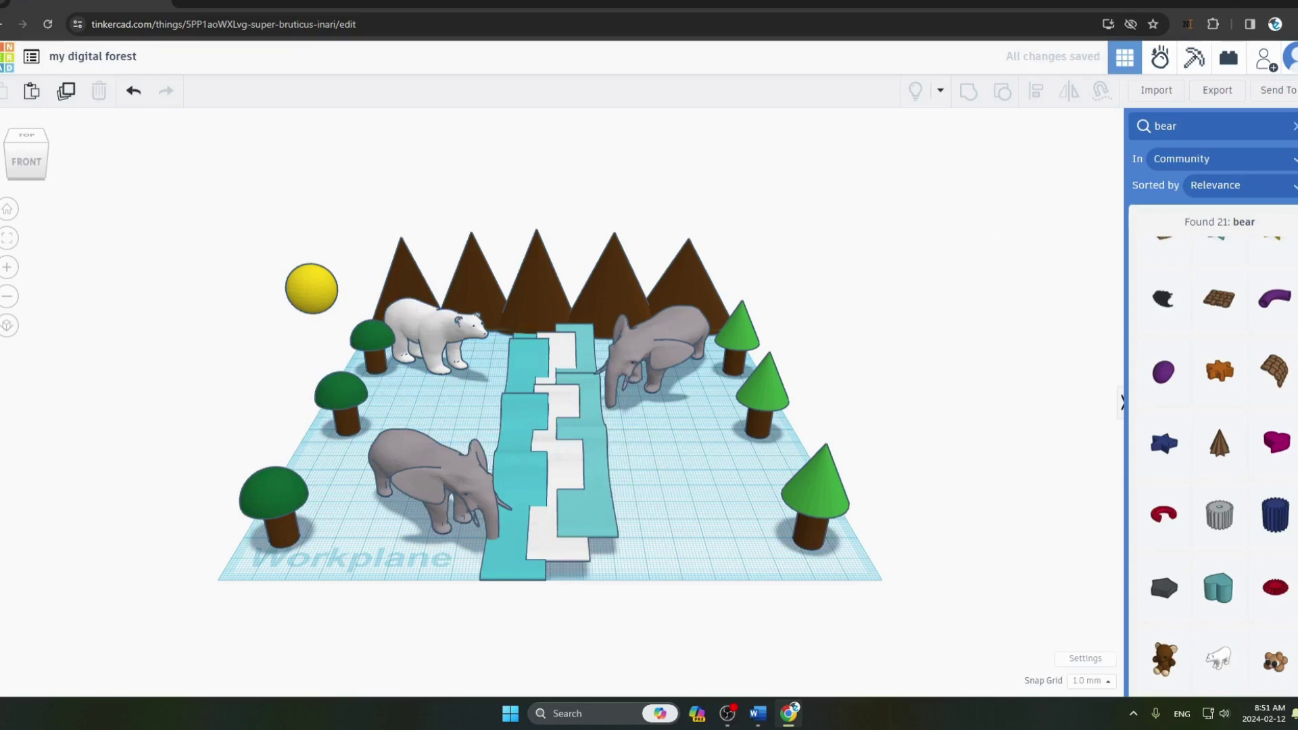
Search the community shapes for "fish" and place the School of Fish over the river.
click(1295, 126)
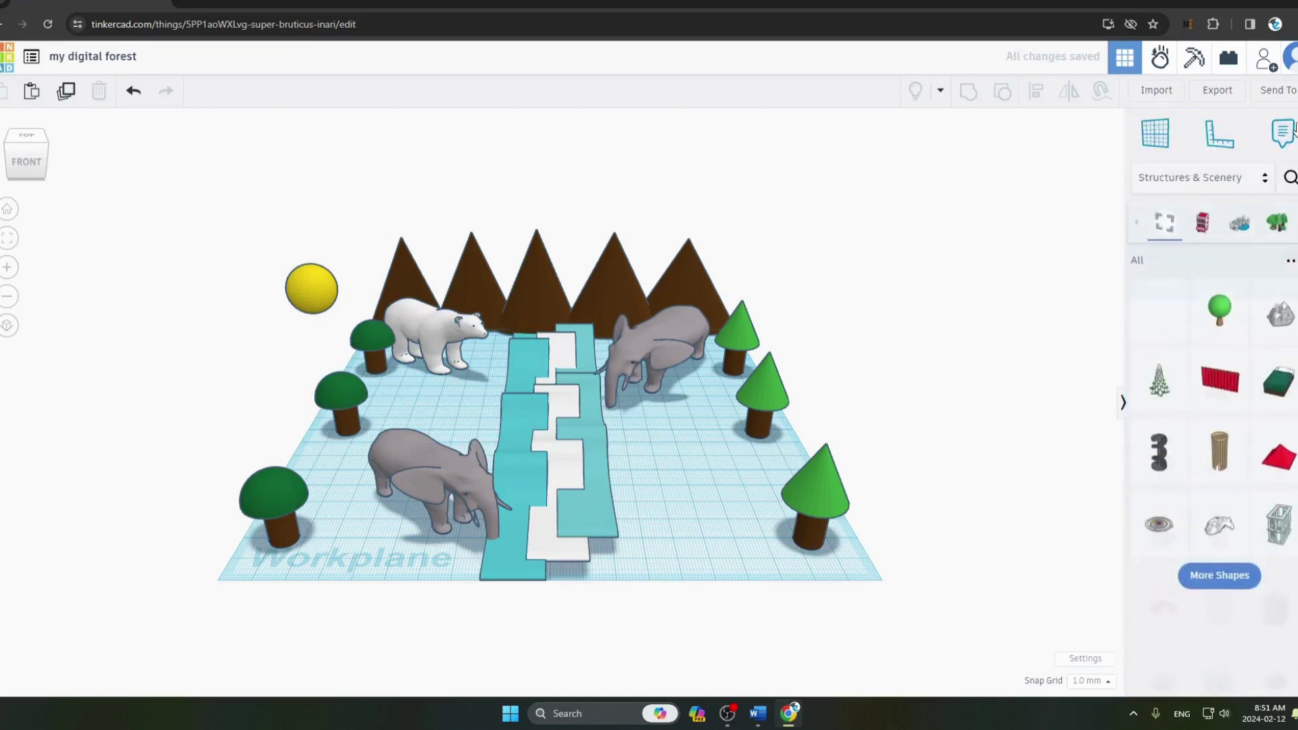
click(1290, 176)
text(fish)
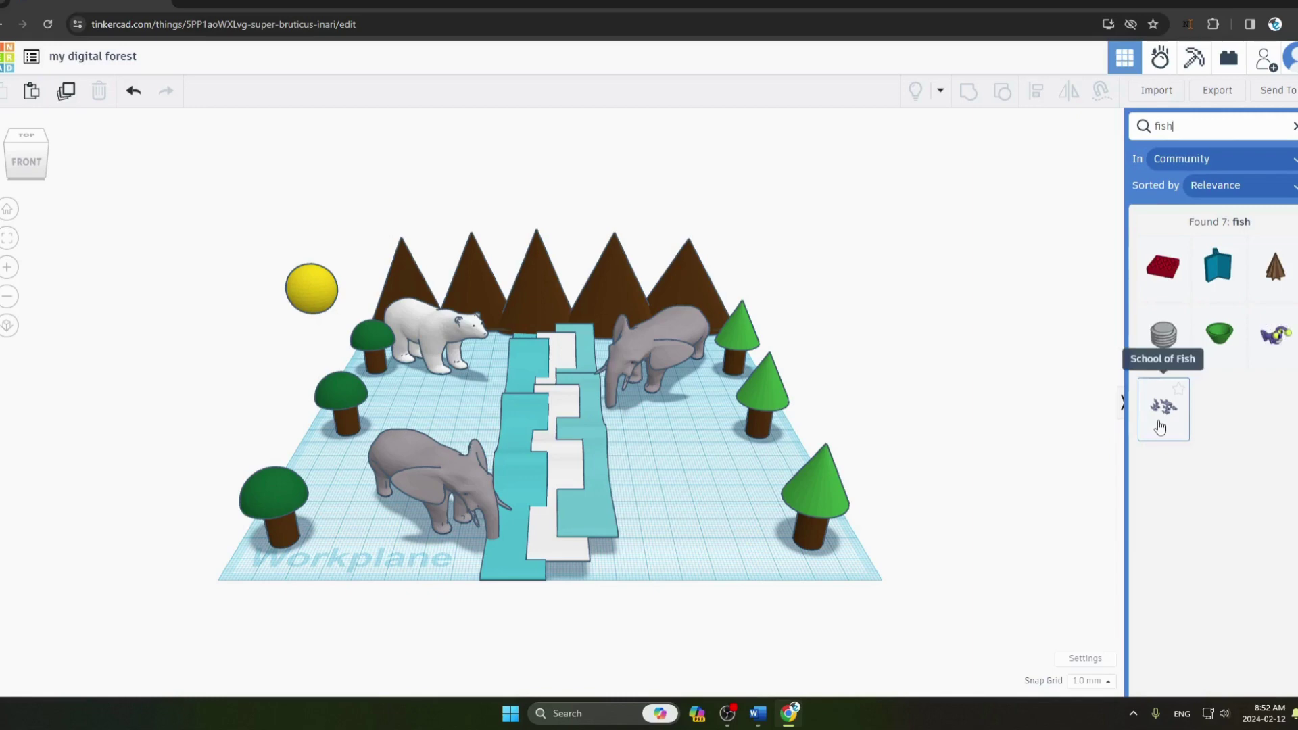
drag(1161, 427, 557, 429)
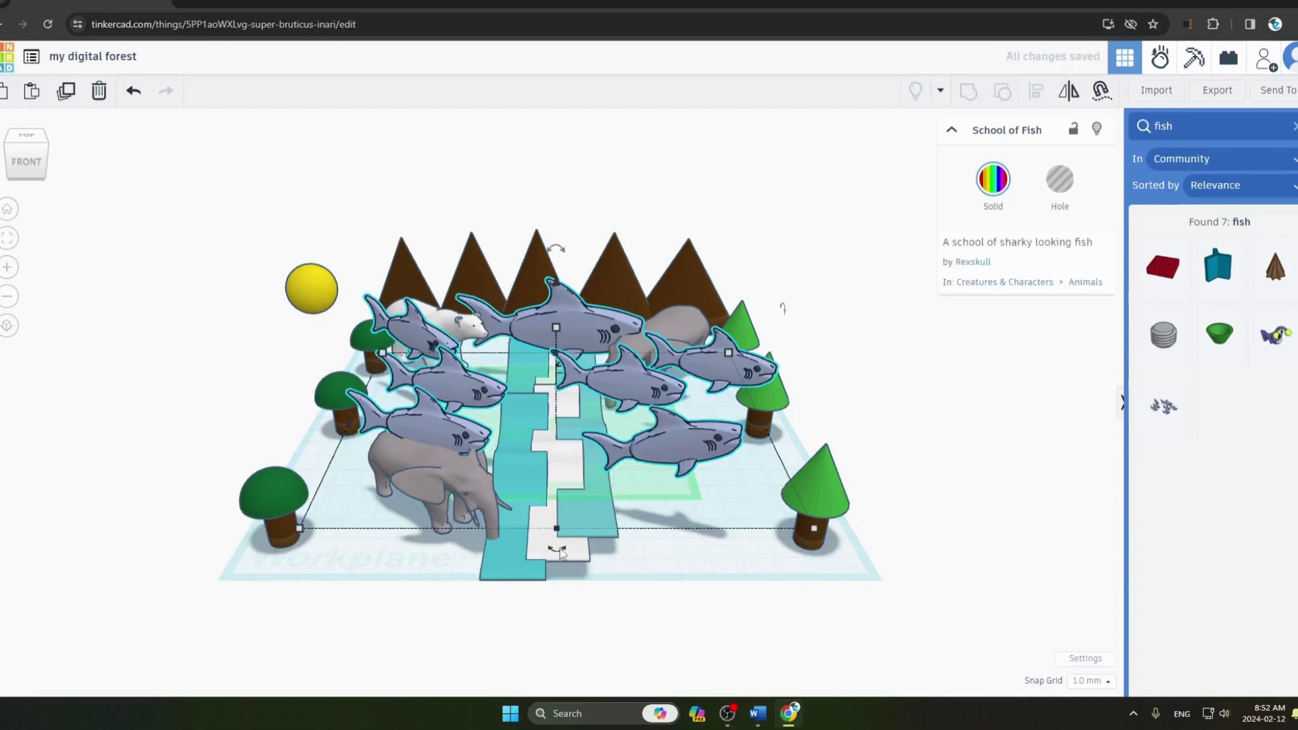
Rotate the school of fish 78° to align with the river and shrink its footprint to about 53 by 132 mm.
drag(561, 554, 105, 479)
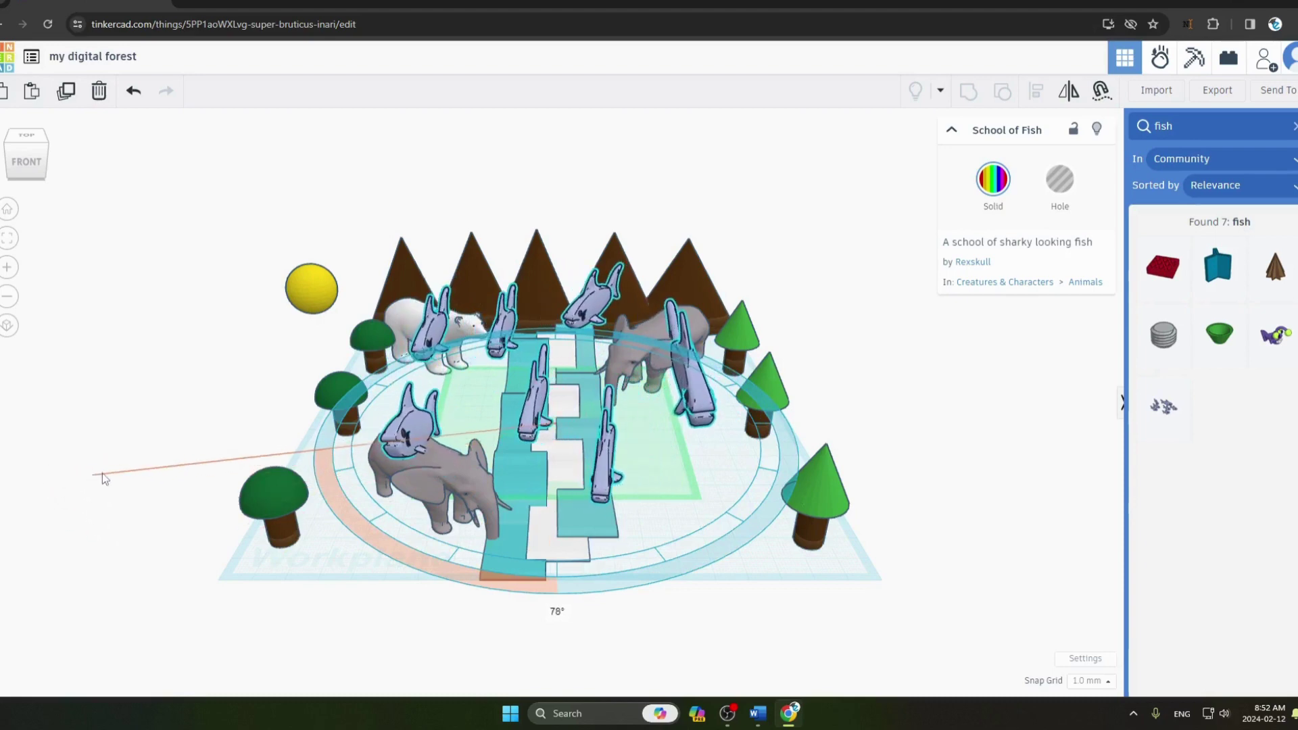
drag(177, 454, 179, 456)
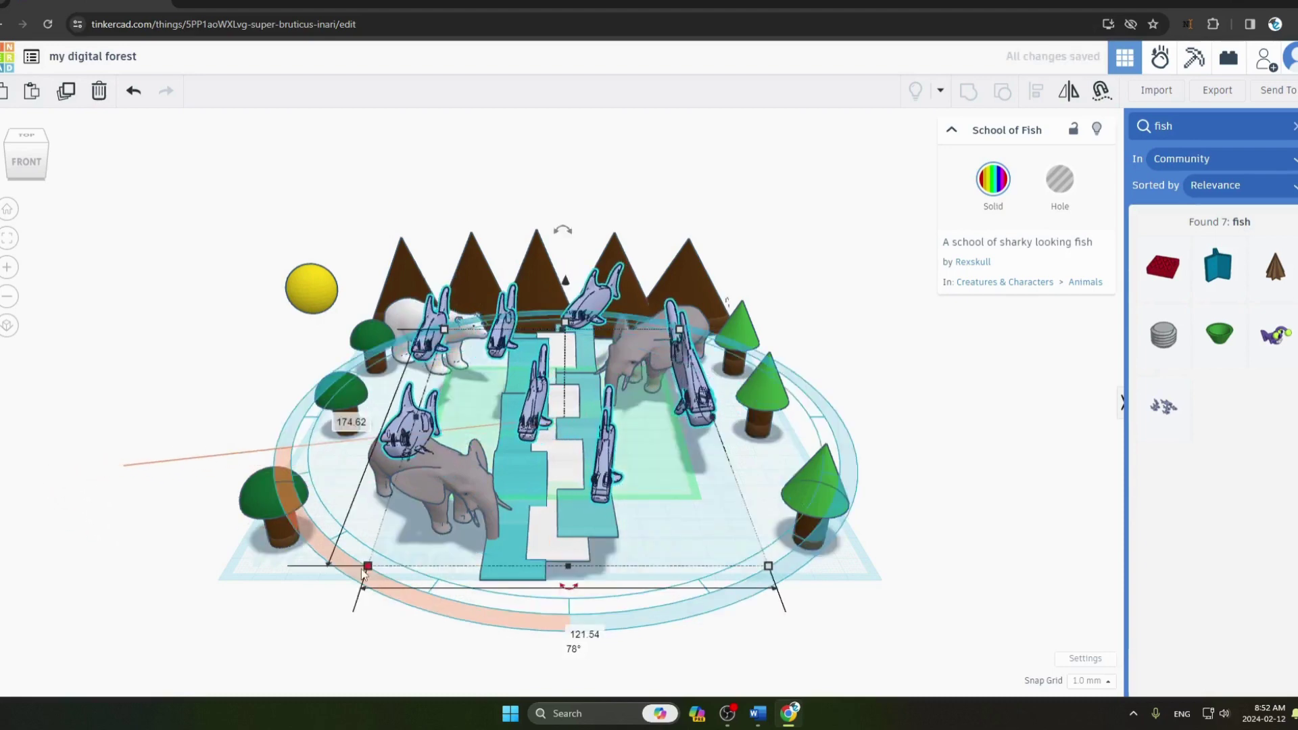
drag(366, 566, 586, 483)
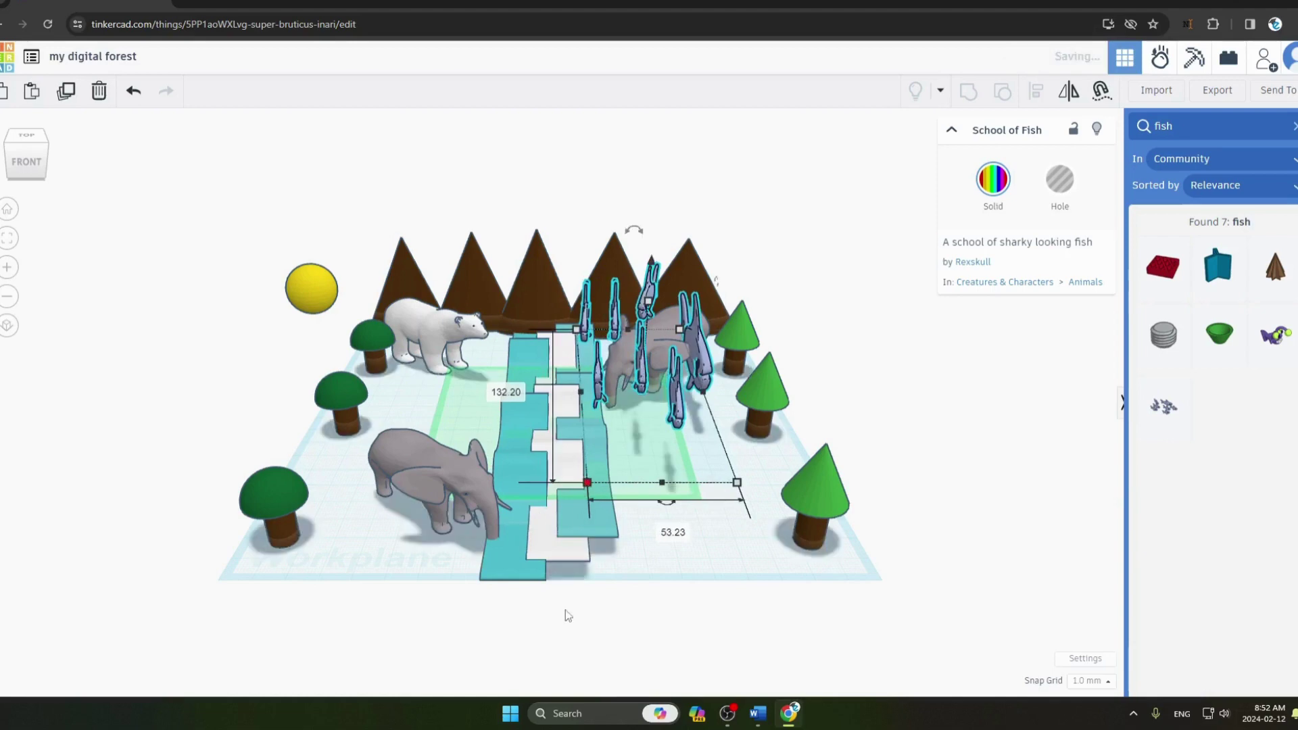
click(700, 576)
Center and lower the school of fish over the river, moving the right-bank elephant 10 mm and the left-bank elephant 20 mm away from it.
drag(671, 355, 602, 399)
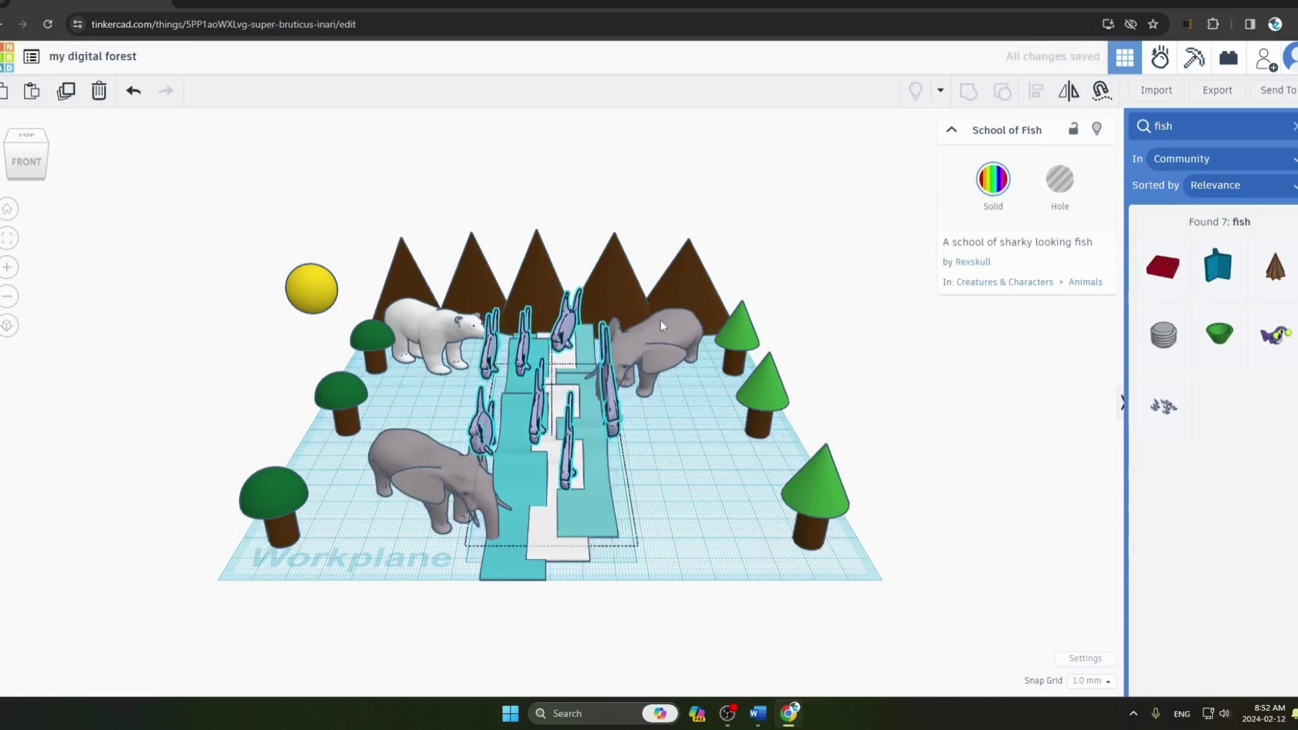
drag(629, 338, 632, 331)
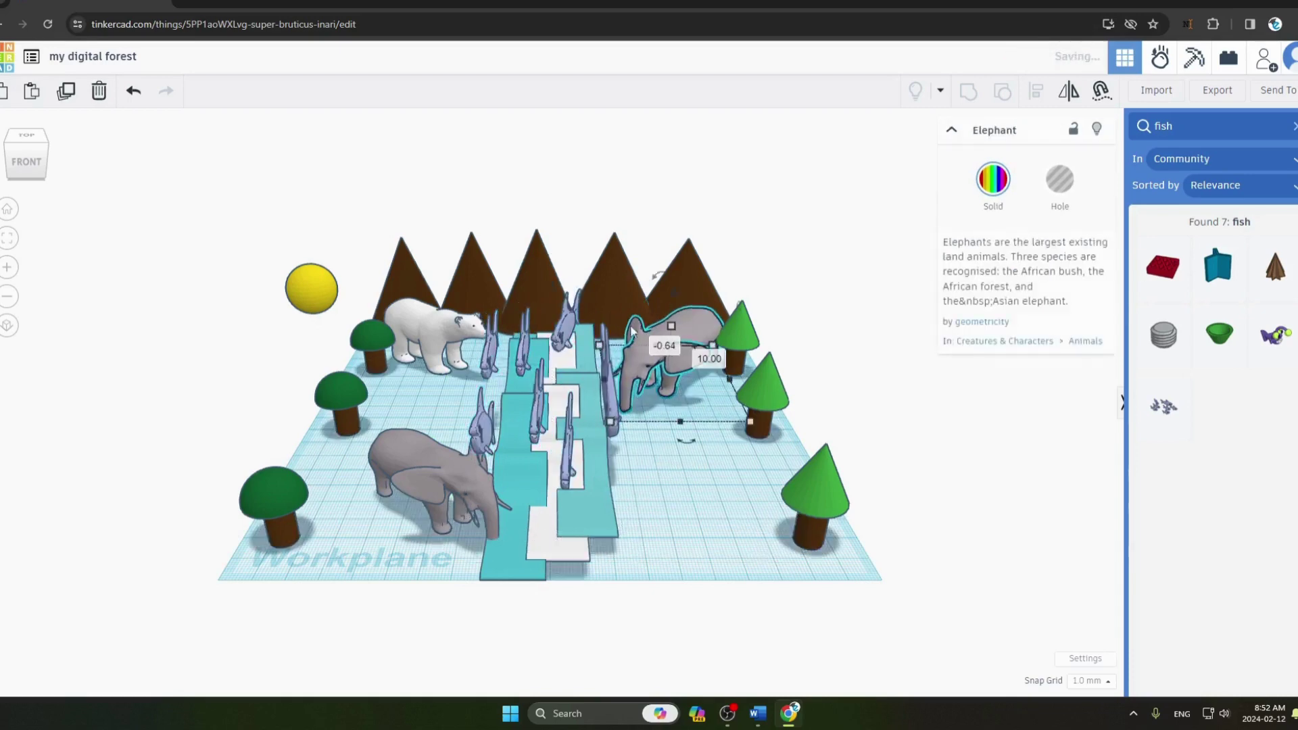
click(539, 394)
drag(553, 288, 553, 309)
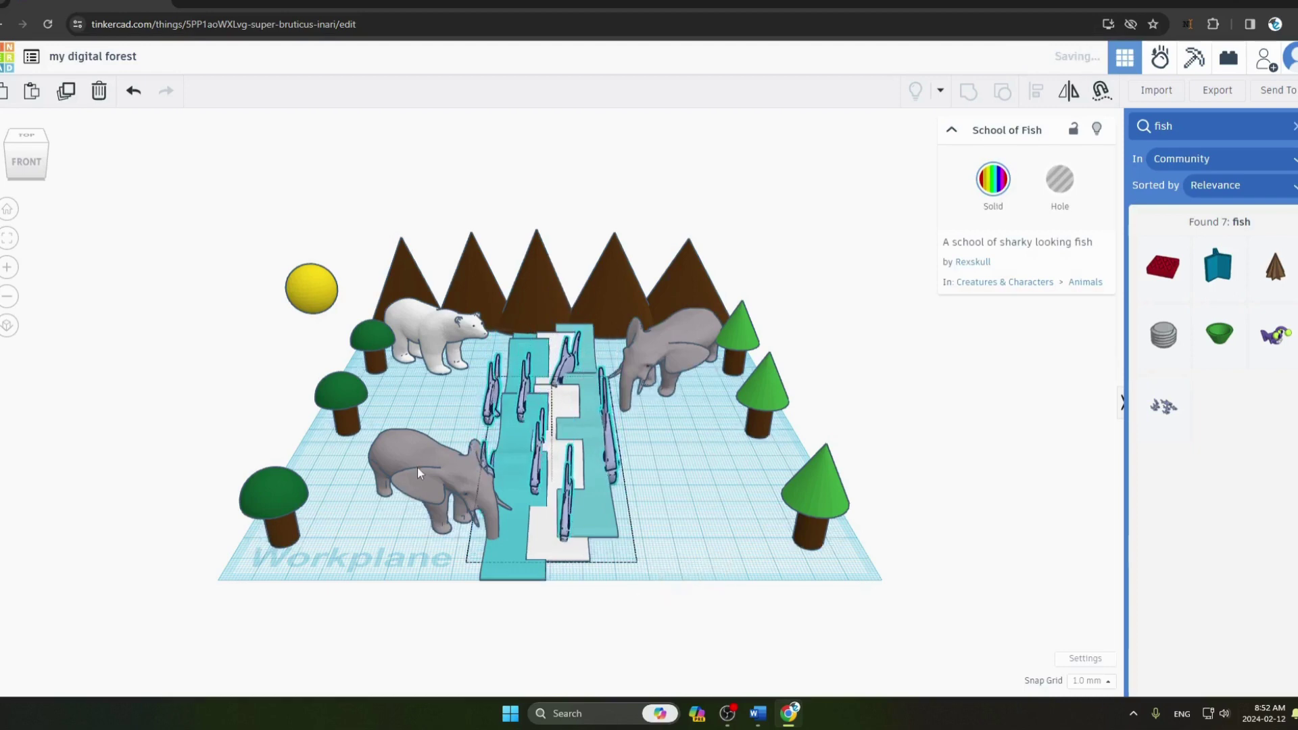
drag(419, 470, 362, 467)
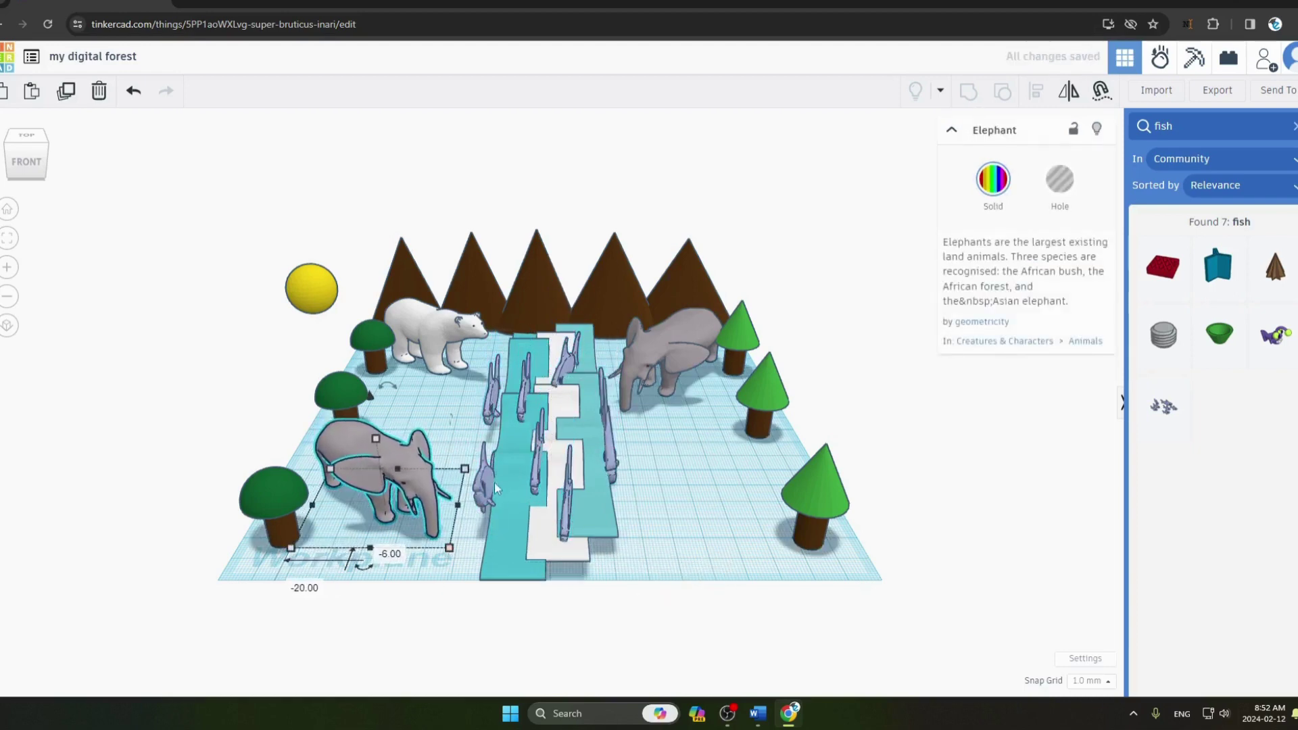
Shrink the school of fish to about 43 by 122 mm and shift it 3 mm left to fit within the river.
click(484, 483)
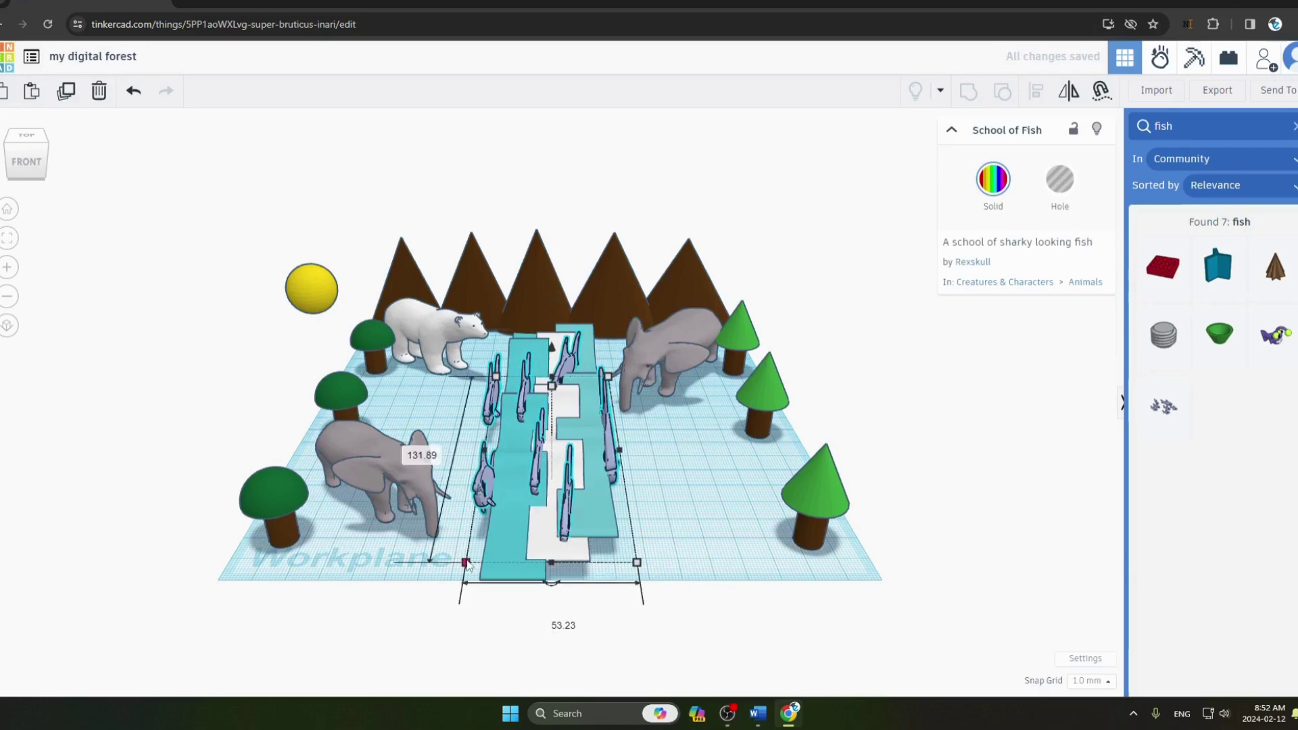
drag(464, 553, 500, 542)
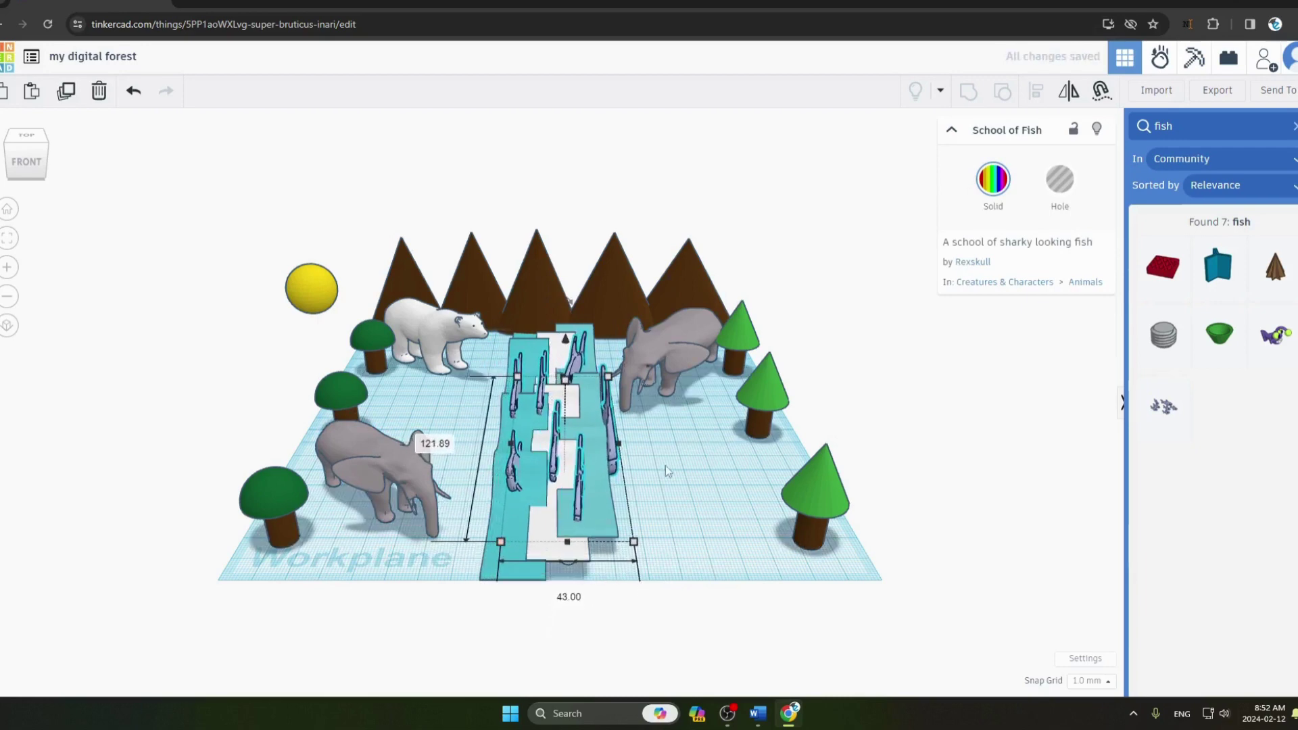
click(666, 471)
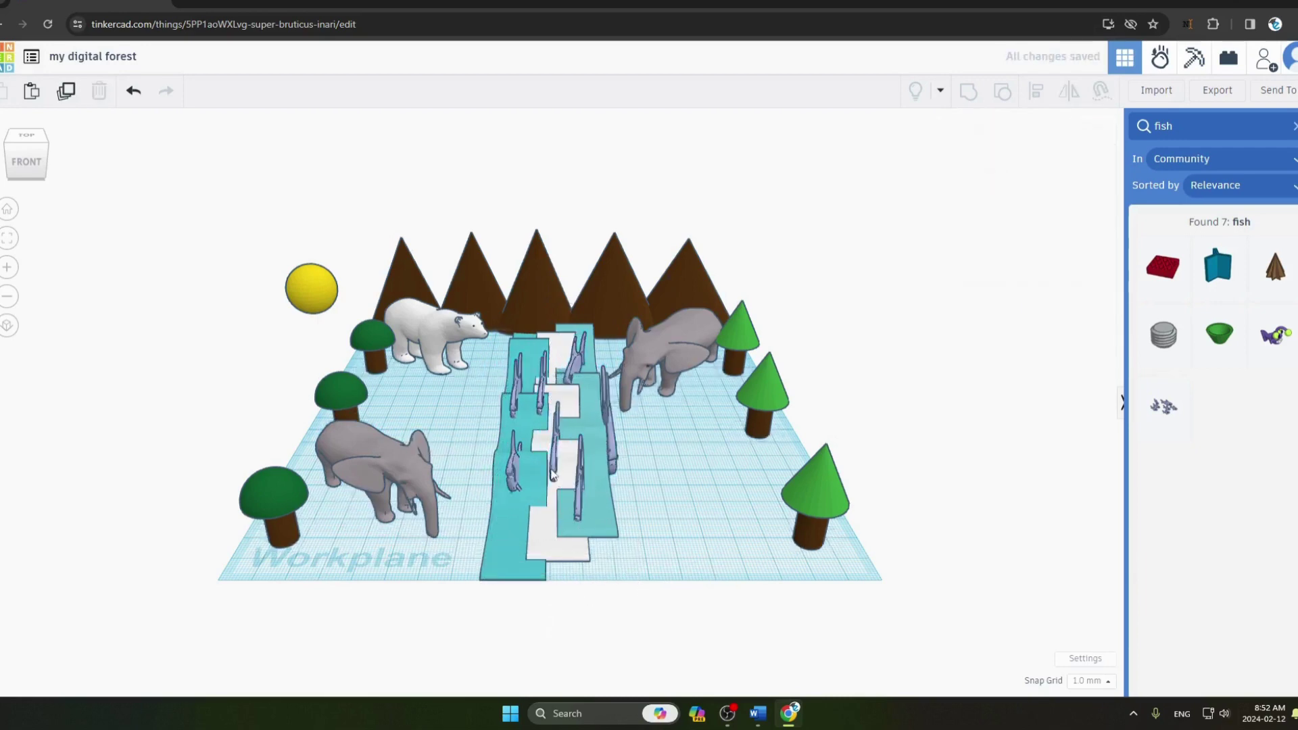
drag(554, 475, 541, 475)
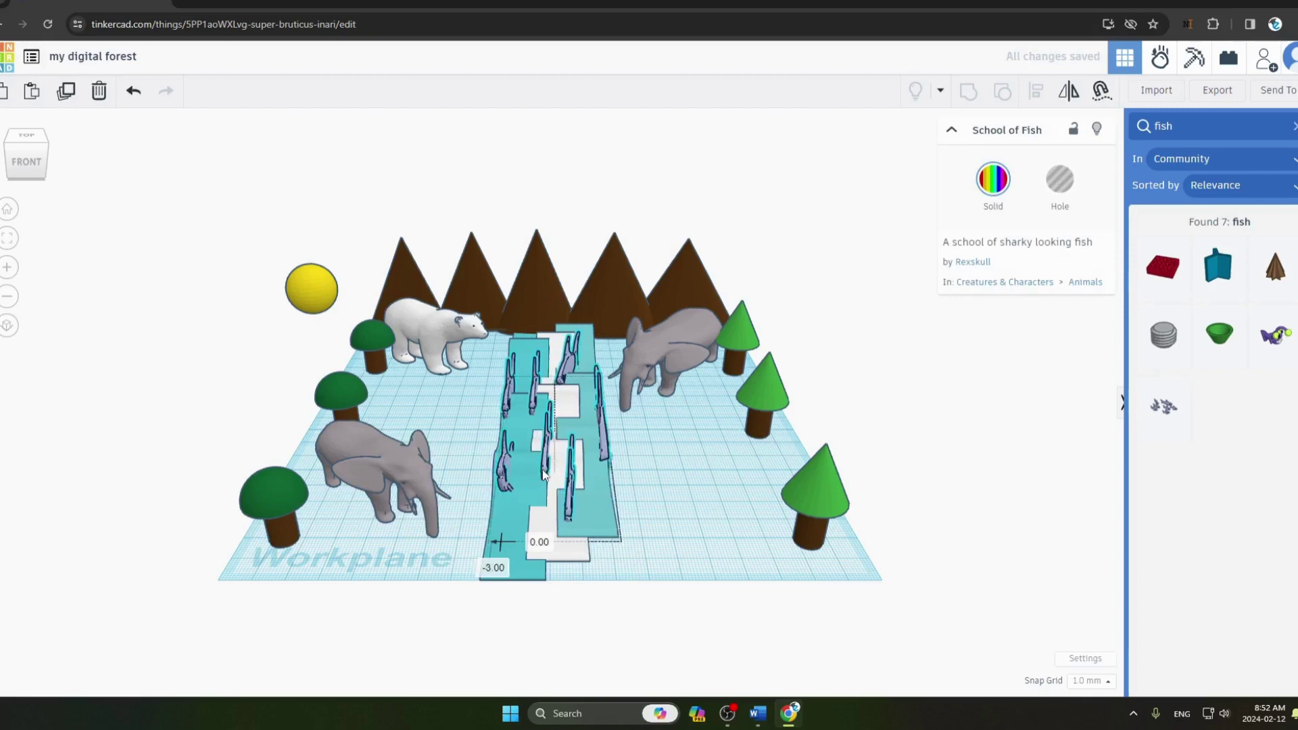
click(708, 436)
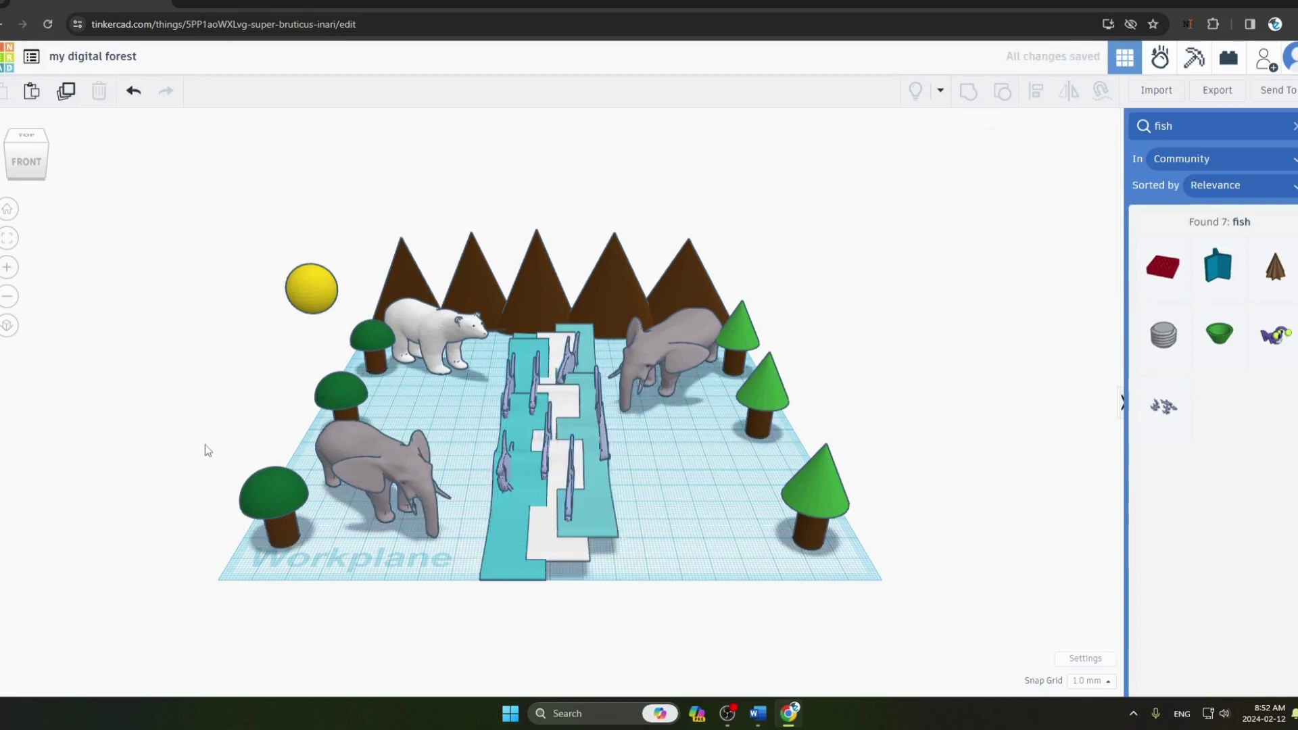
Read the Word guide's sections on arranging, saving and sharing the forest, and compare its example image with the Tinkercad scene.
key(alt+Tab)
scroll(740, 374, down, 2)
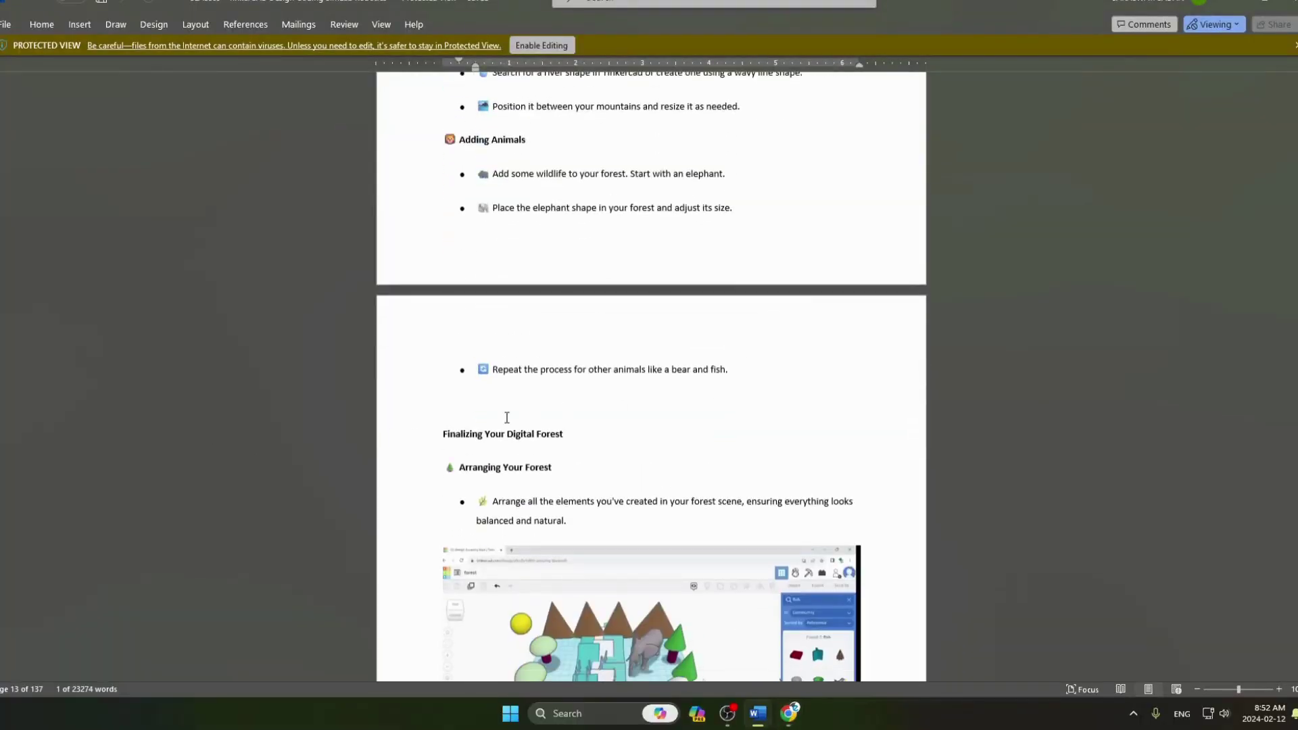
scroll(508, 397, down, 1)
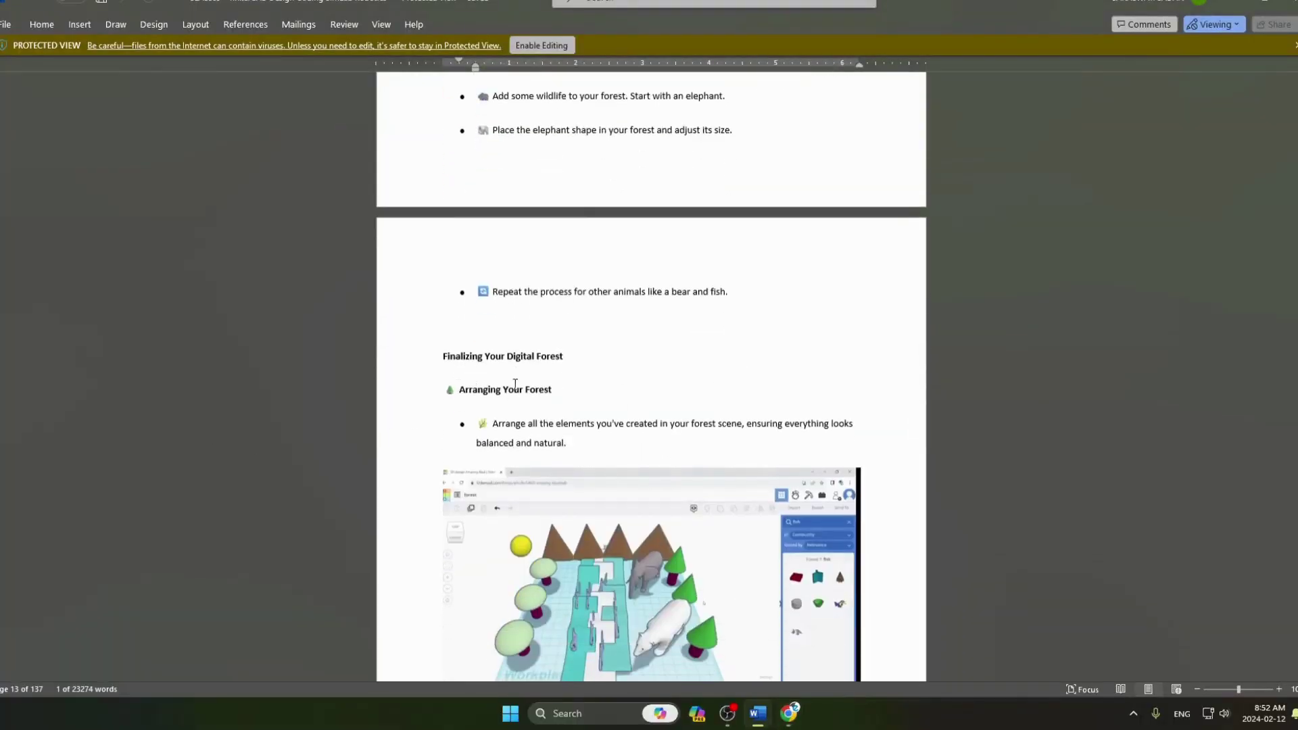
scroll(519, 383, down, 1)
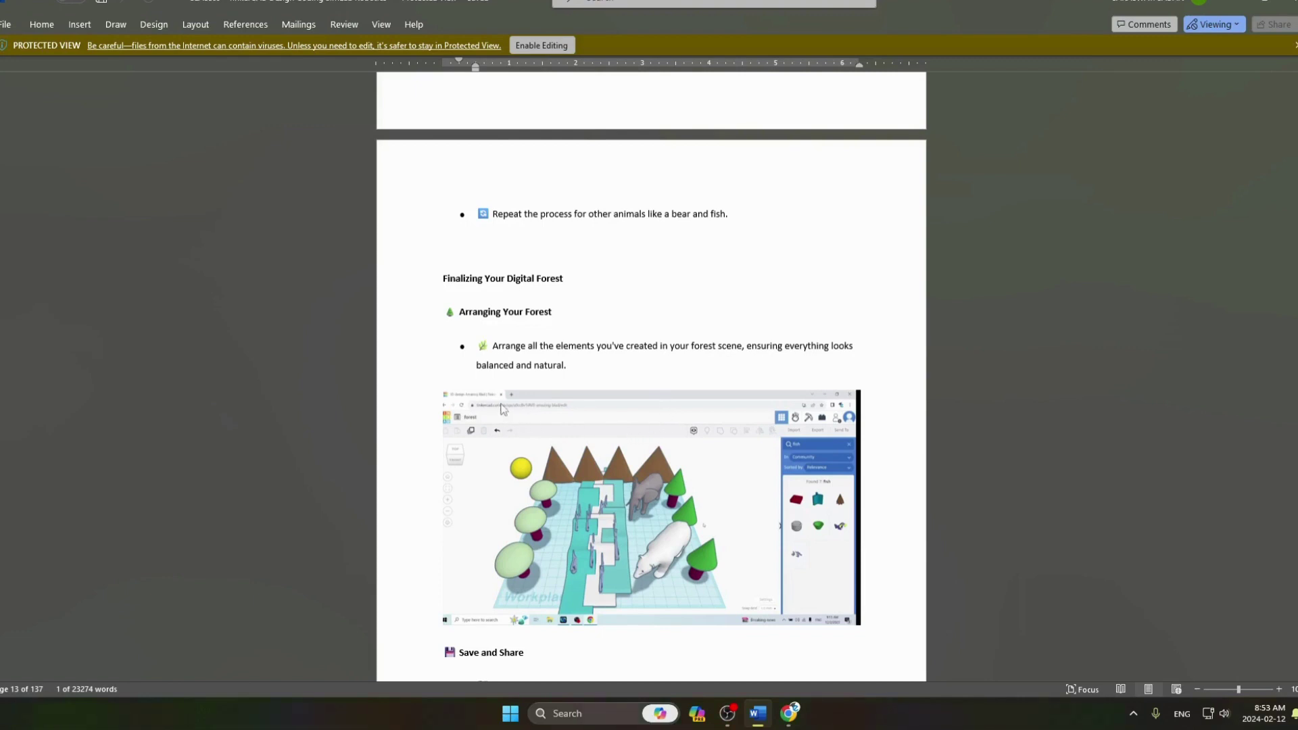
scroll(508, 406, down, 3)
scroll(509, 404, down, 2)
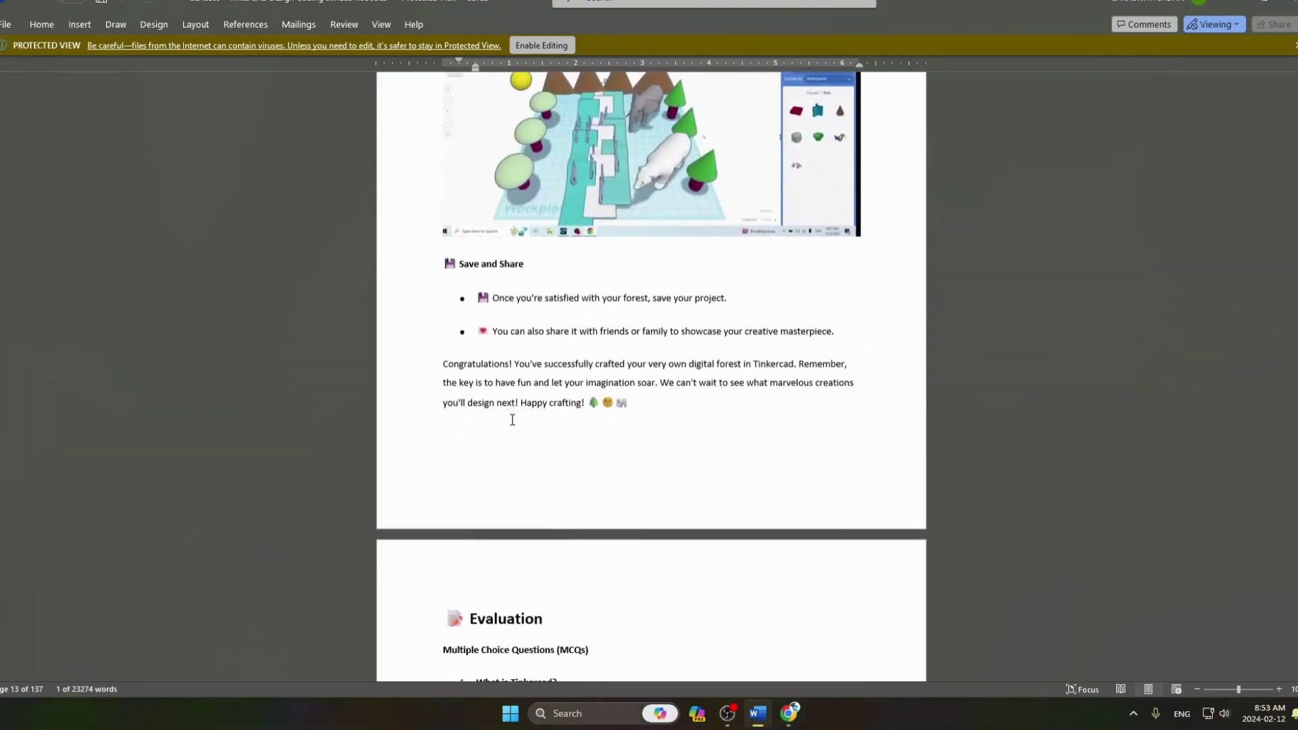
key(alt+Tab)
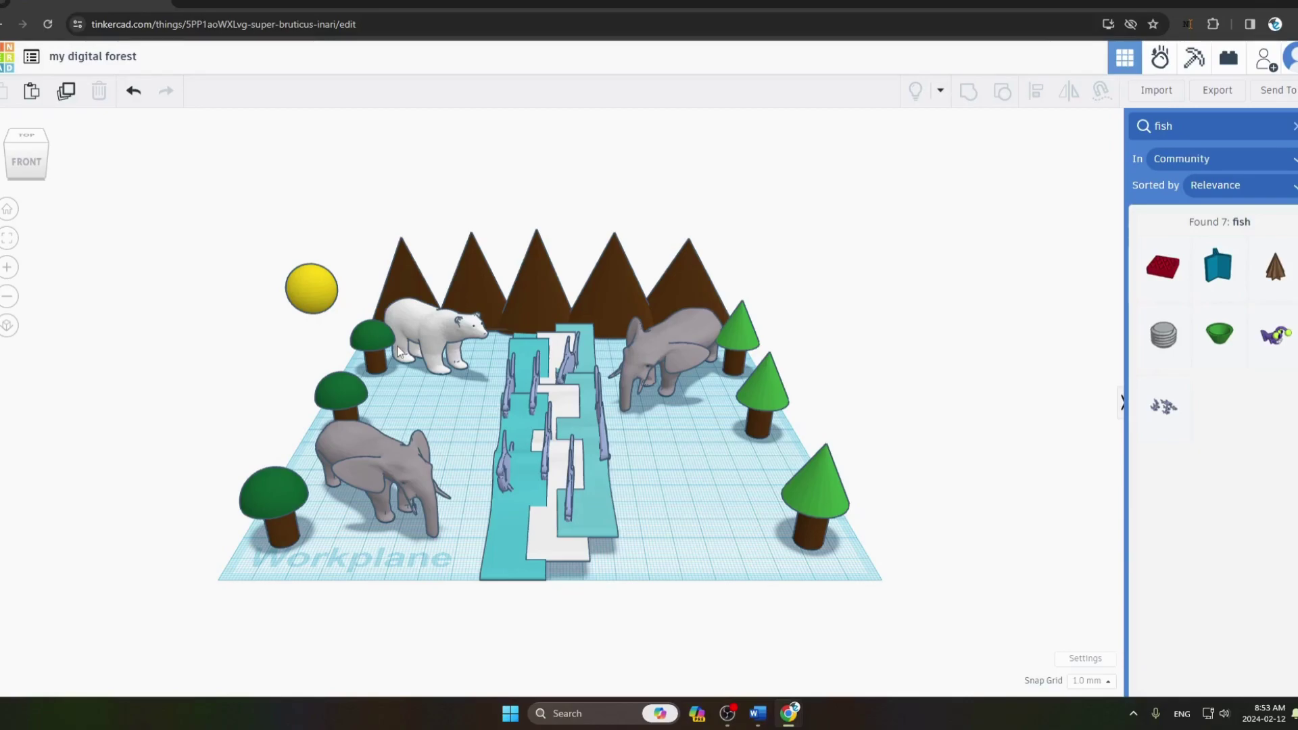
key(alt+Tab)
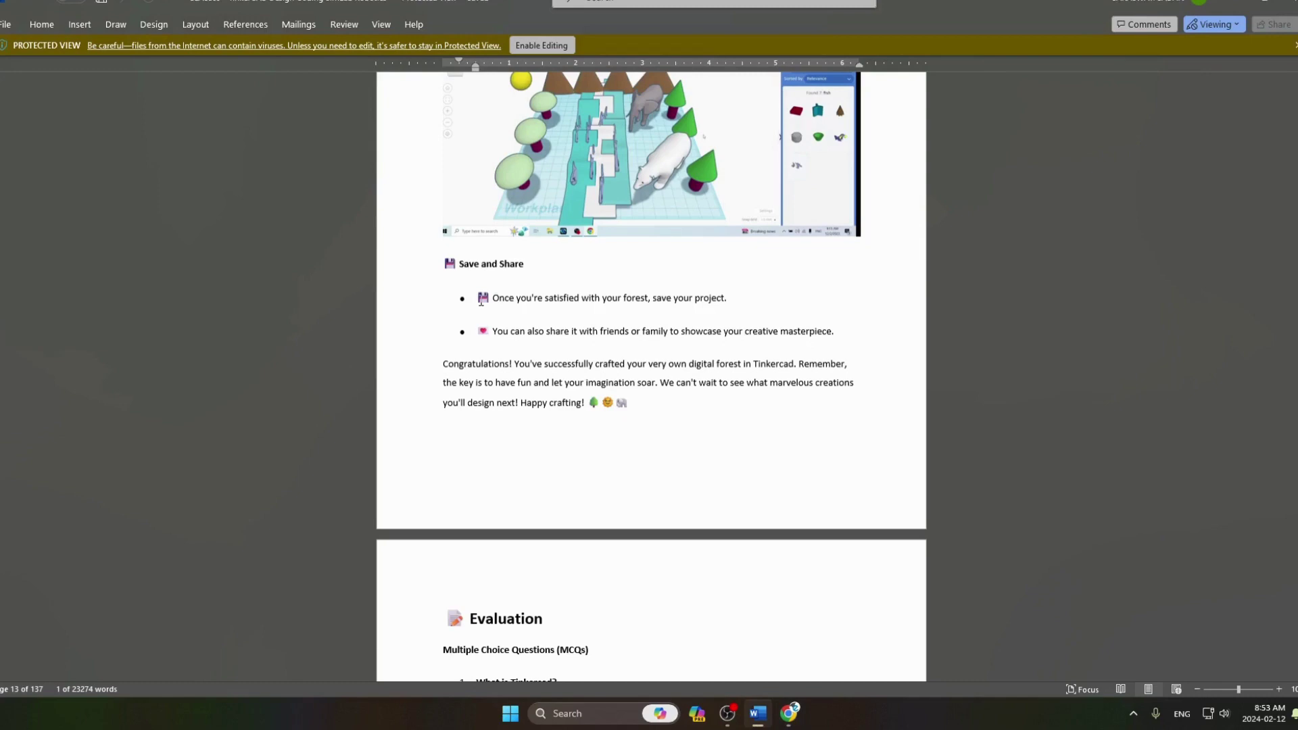
key(alt+Tab)
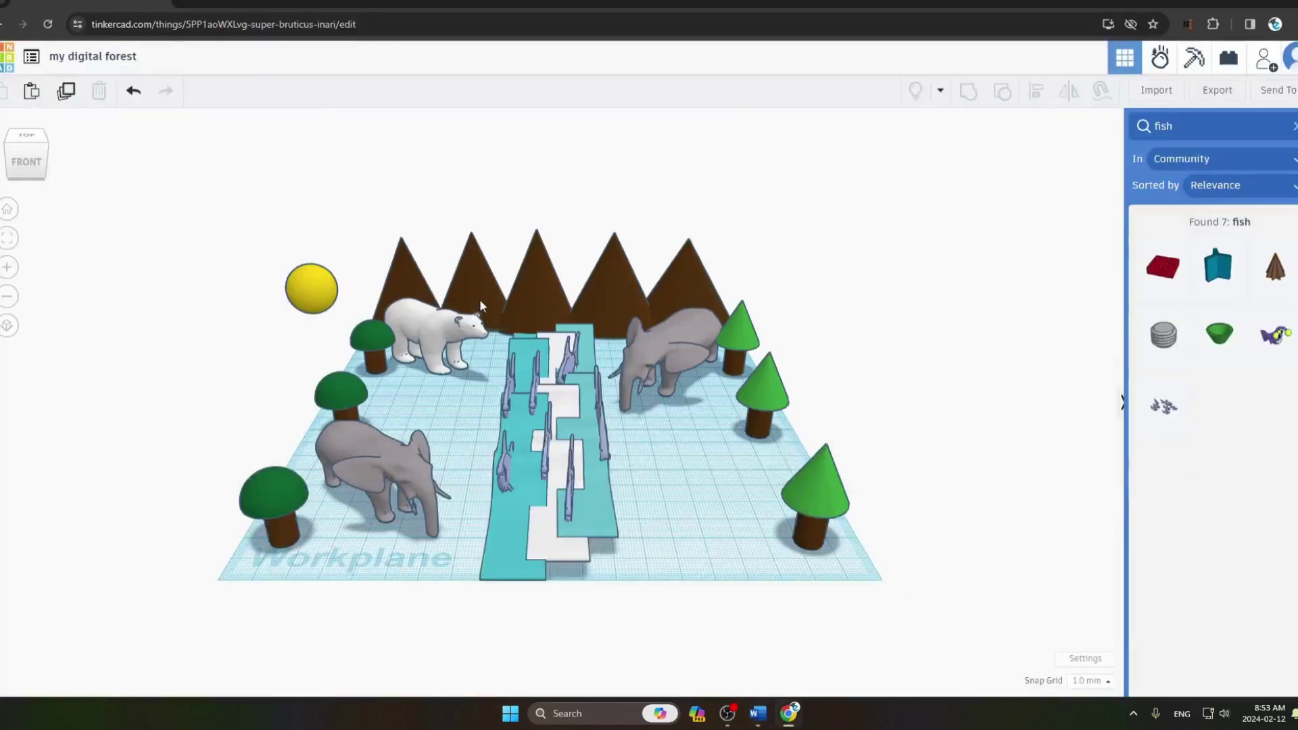